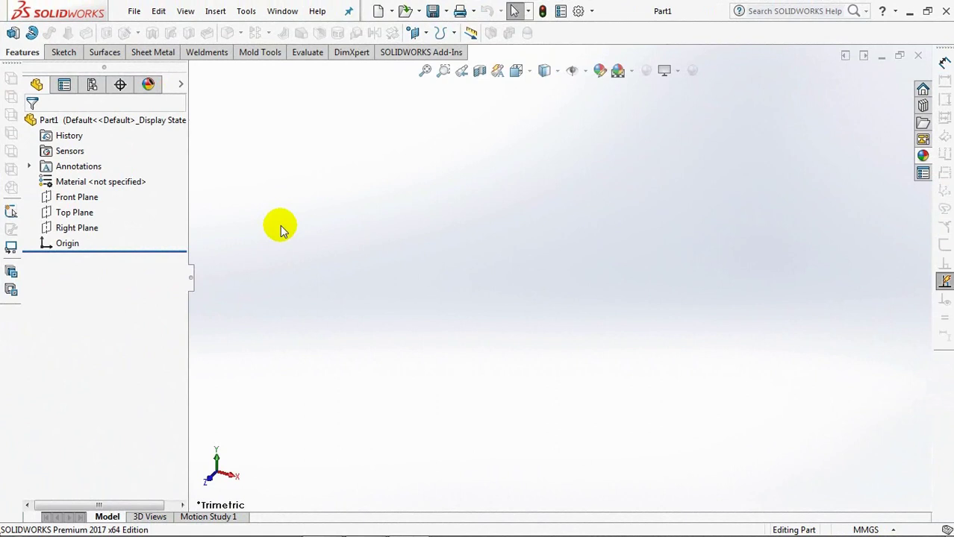
Insert the SWALLOW SALIVA BOWL part file into Part1, placed at the origin.
left_click(216, 14)
left_click(287, 332)
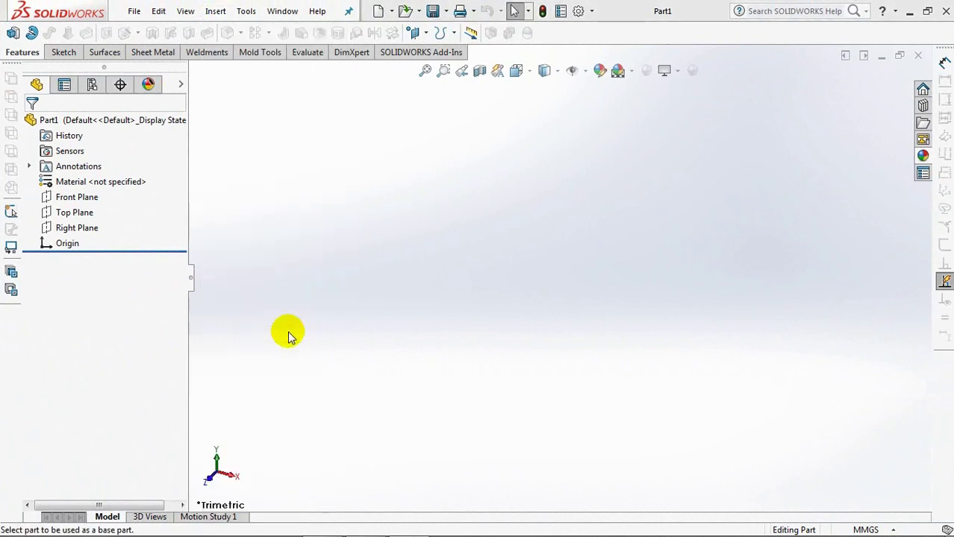
left_click(211, 97)
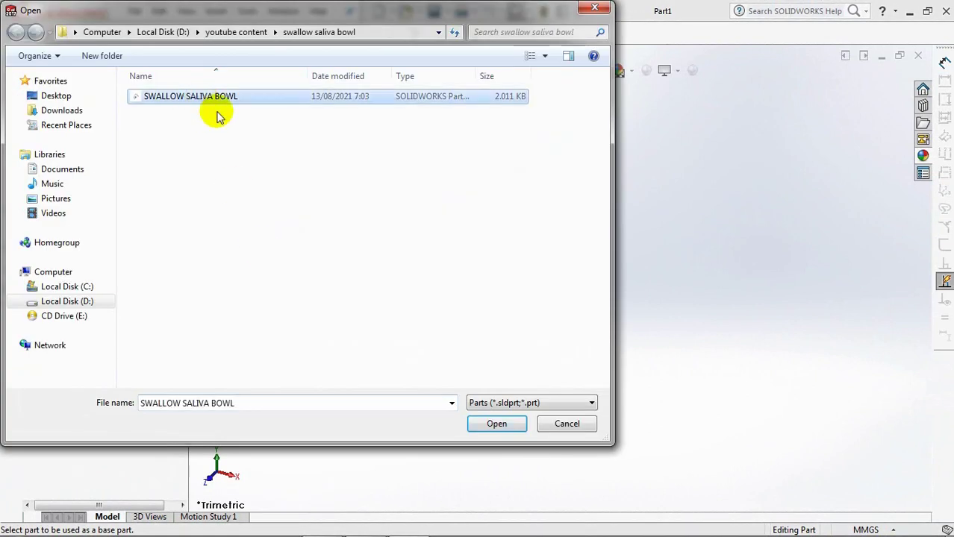
left_click(489, 423)
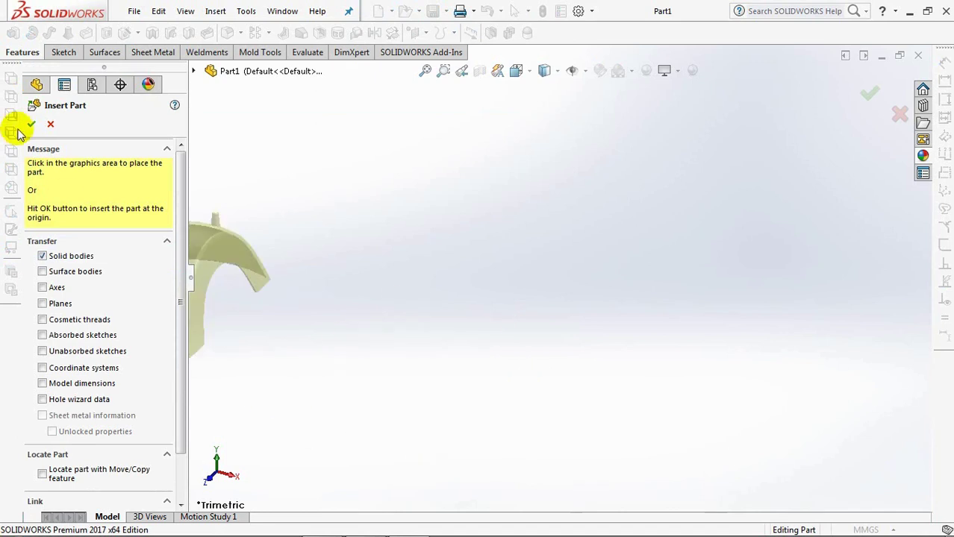
left_click(28, 121)
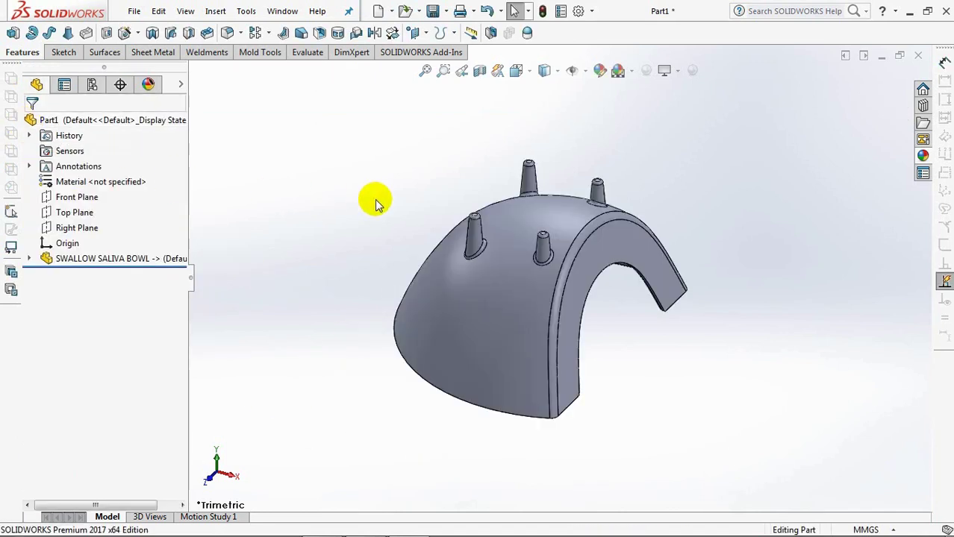
Check where Top Plane lies on the bowl in front view, then orbit to an oblique view.
key("ctrl+1")
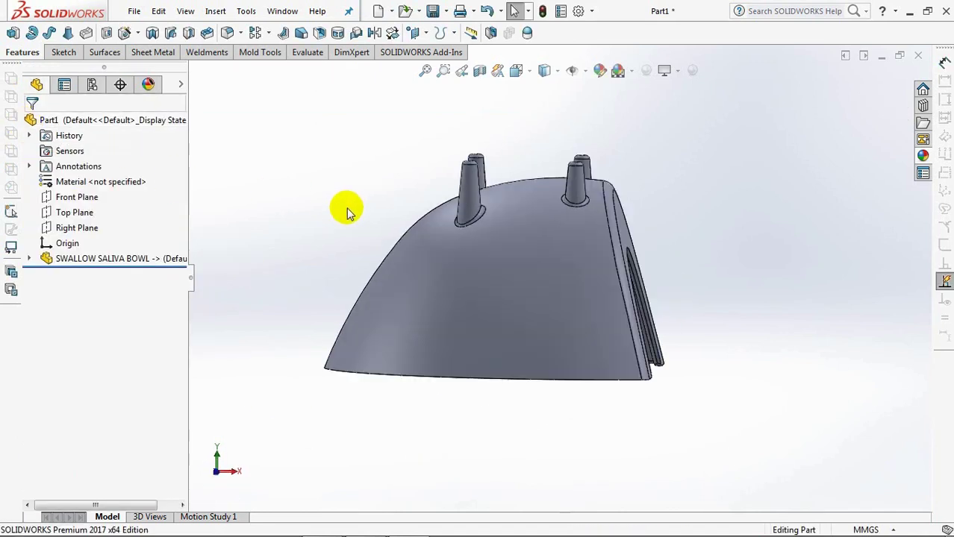
left_click(72, 214)
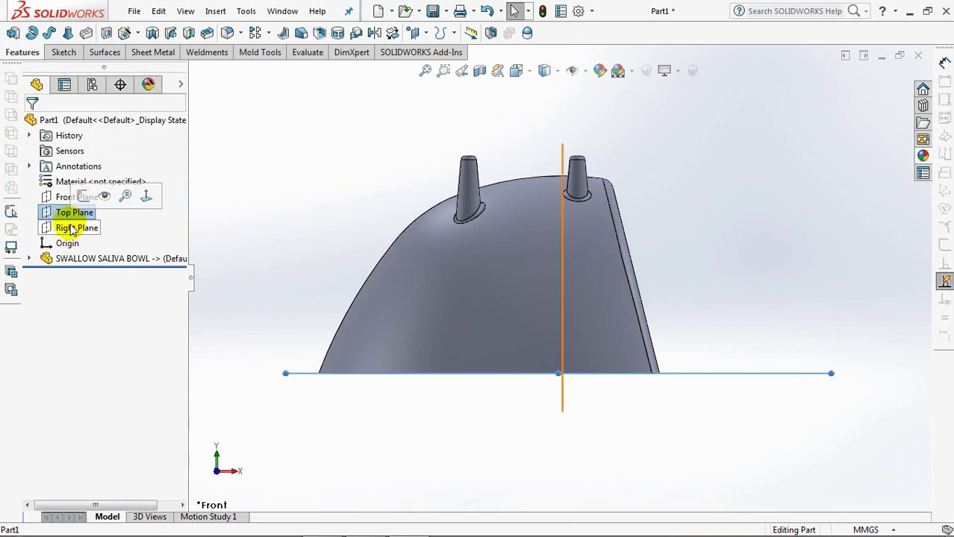
left_click(268, 199)
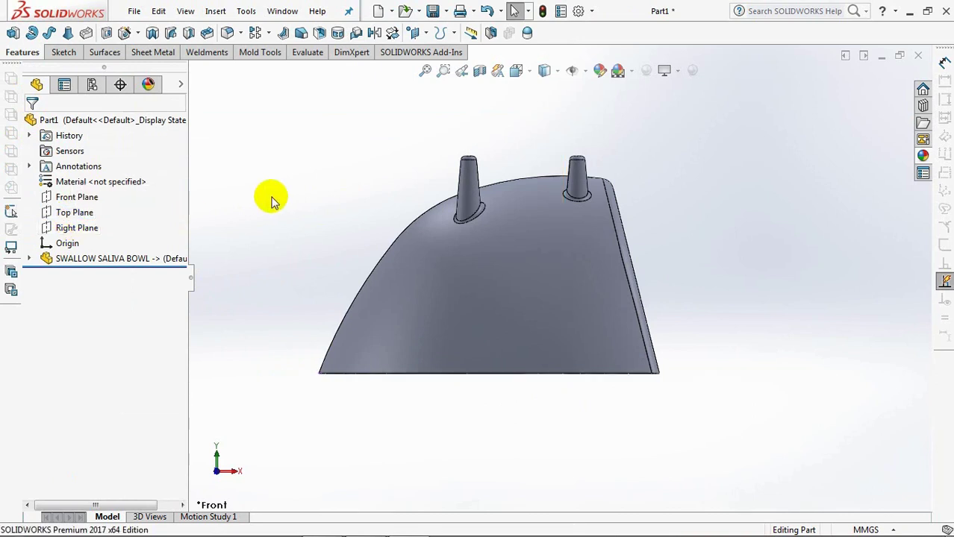
middle_click_drag(414, 118, 394, 158)
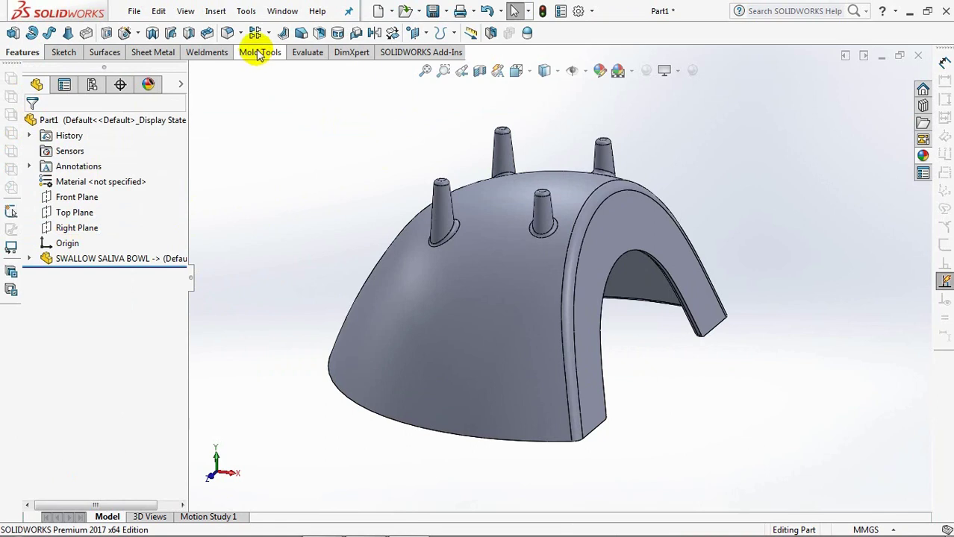
Scale the bowl body uniformly by 1.02 about the origin.
left_click(257, 54)
left_click(237, 33)
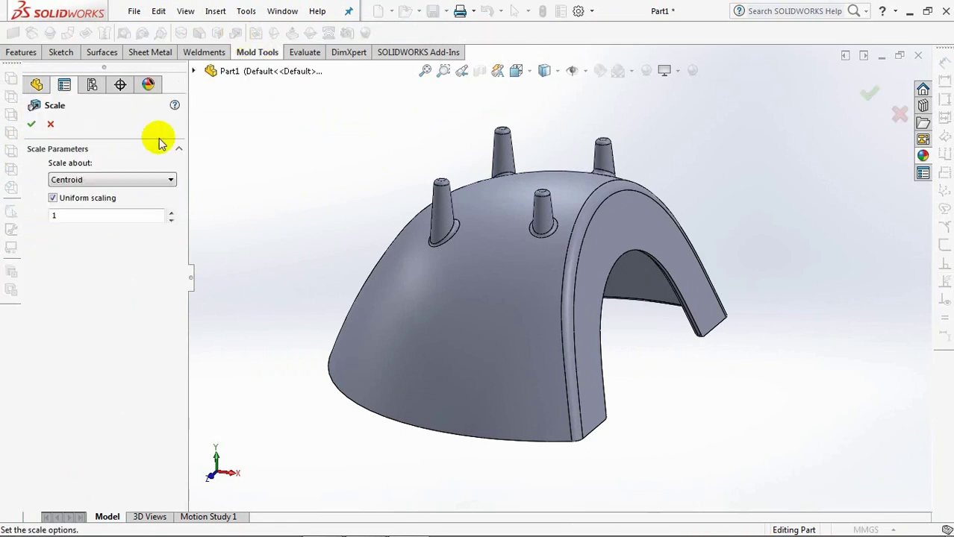
left_click(121, 180)
left_click(119, 201)
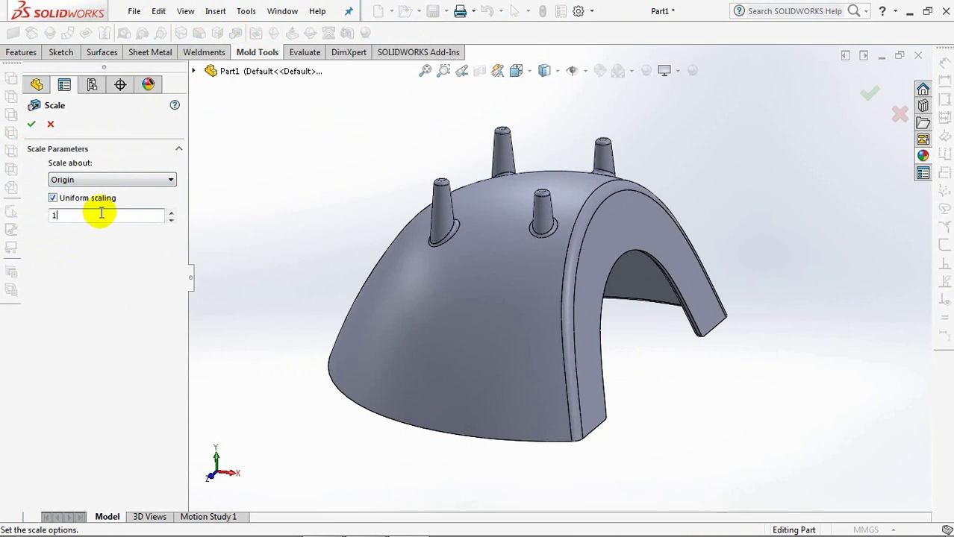
type("1.02")
left_click(466, 320)
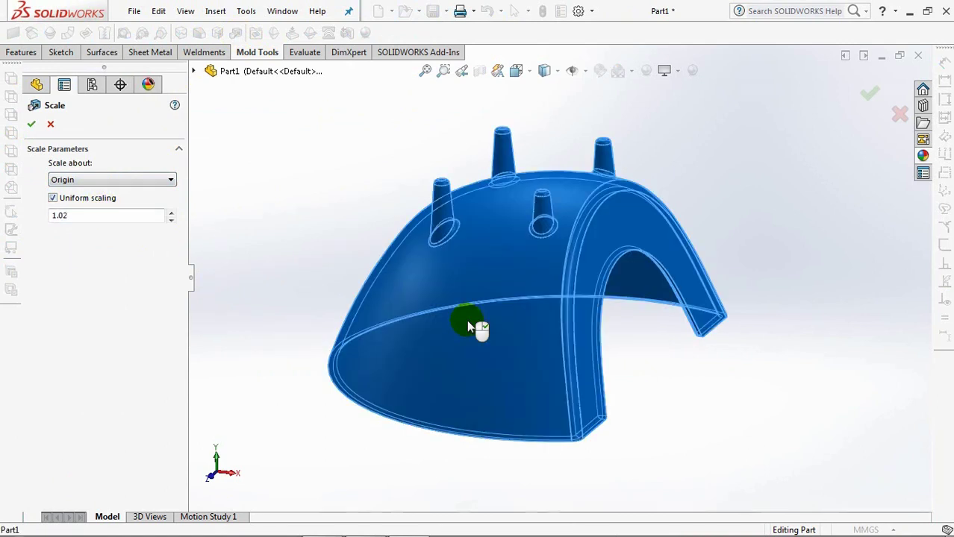
left_click(31, 125)
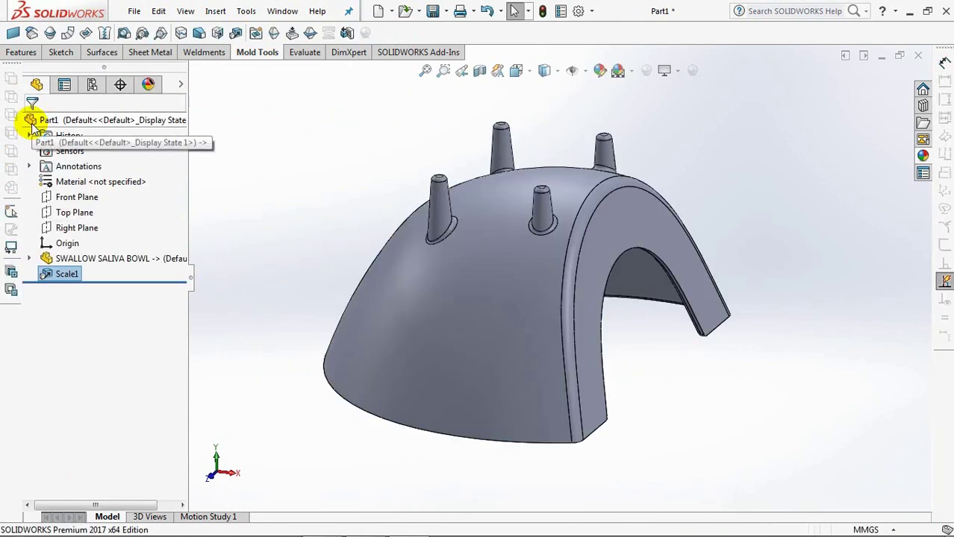
Compare the scaled bowl against Top and Right Planes in front and isometric views.
key("ctrl+1")
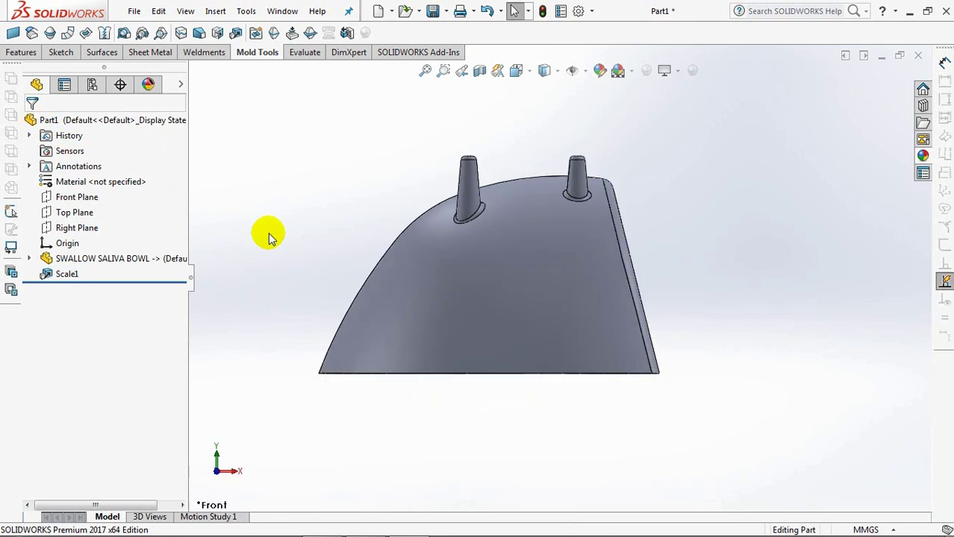
left_click(72, 213)
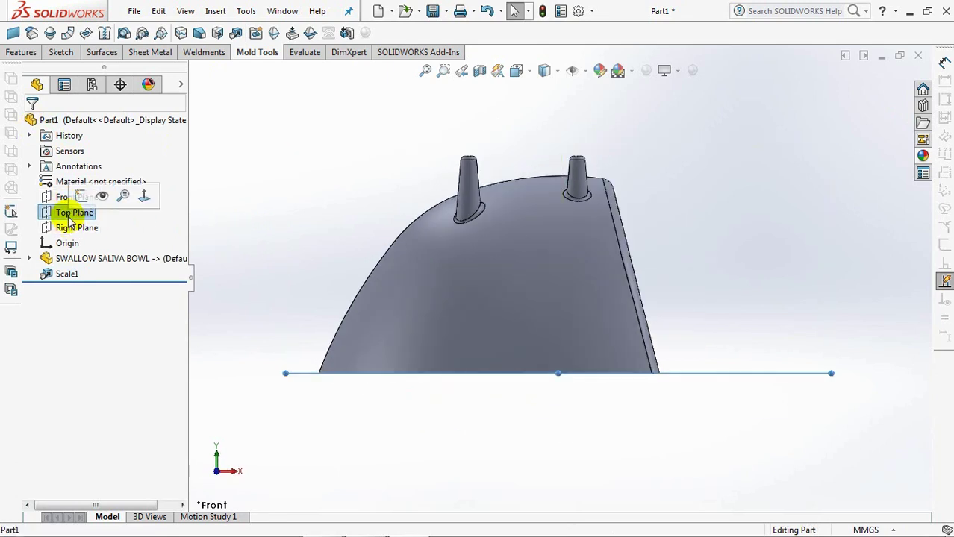
left_click(73, 229, "ctrl")
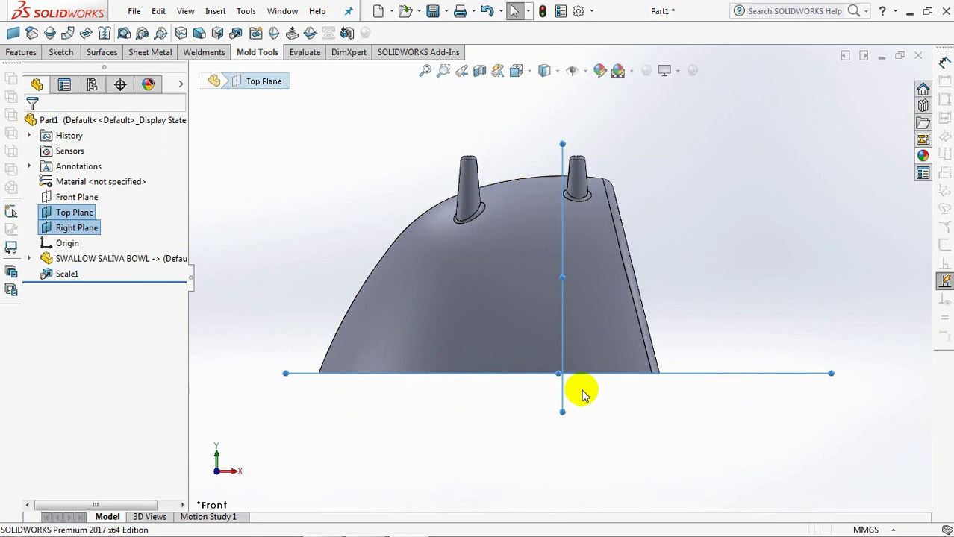
key("f")
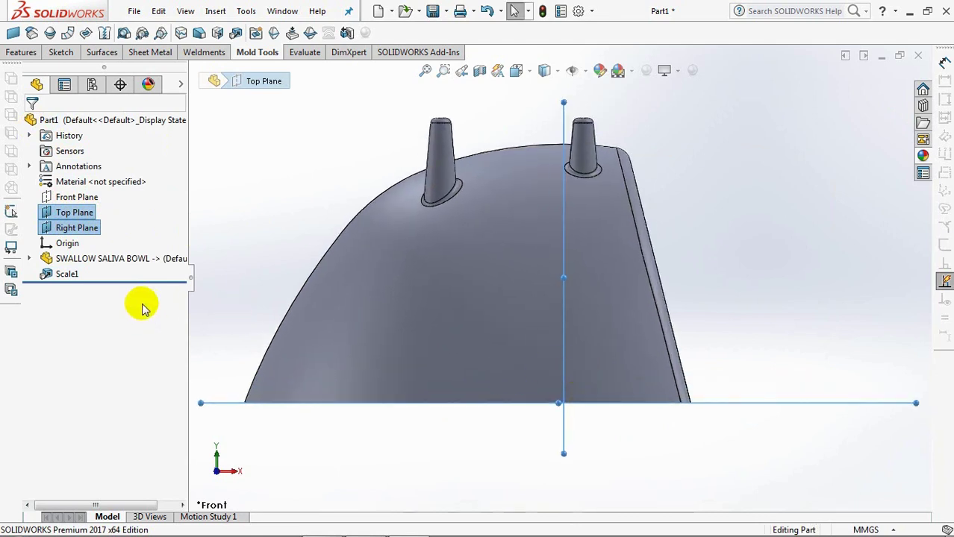
left_click_drag(147, 272, 147, 282)
key("ctrl+7")
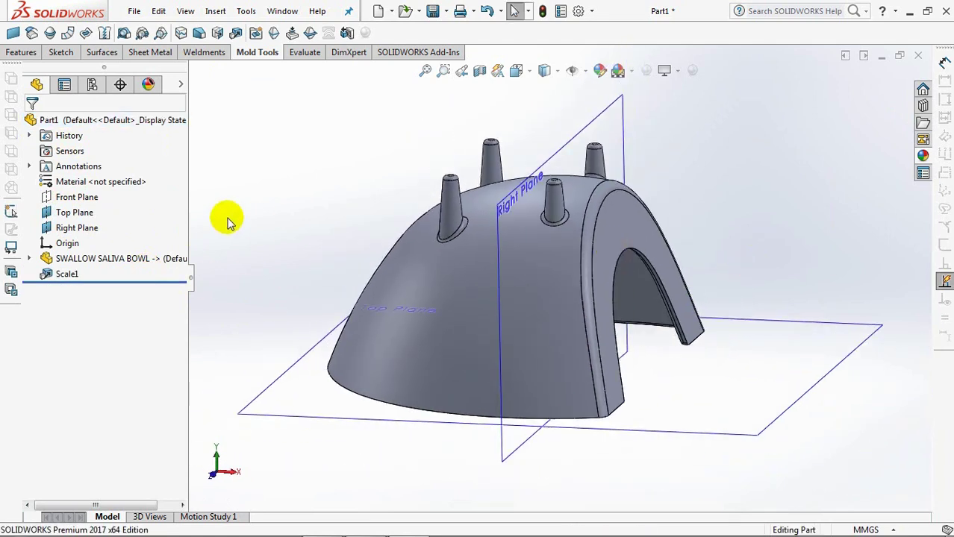
left_click(79, 227)
left_click(308, 217)
middle_click_drag(308, 216, 306, 217)
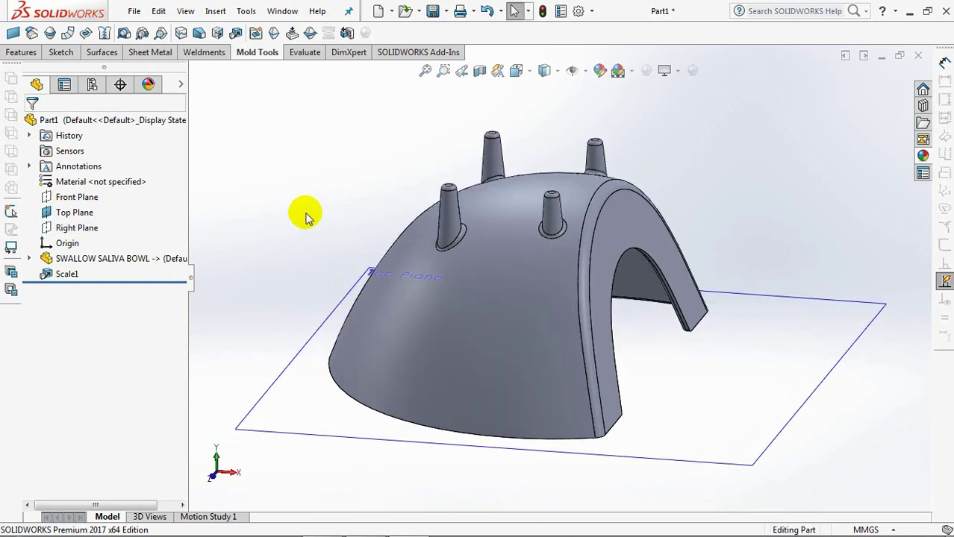
Create Parting Line1 along the bowl's bottom edge, pulling along Top Plane with 1.00° draft.
left_click(273, 33)
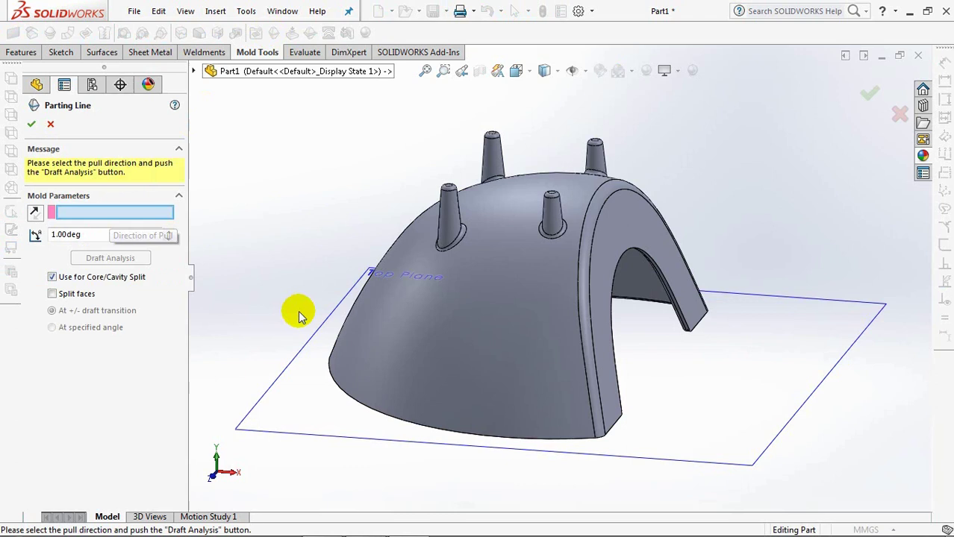
left_click(311, 340)
left_click(107, 257)
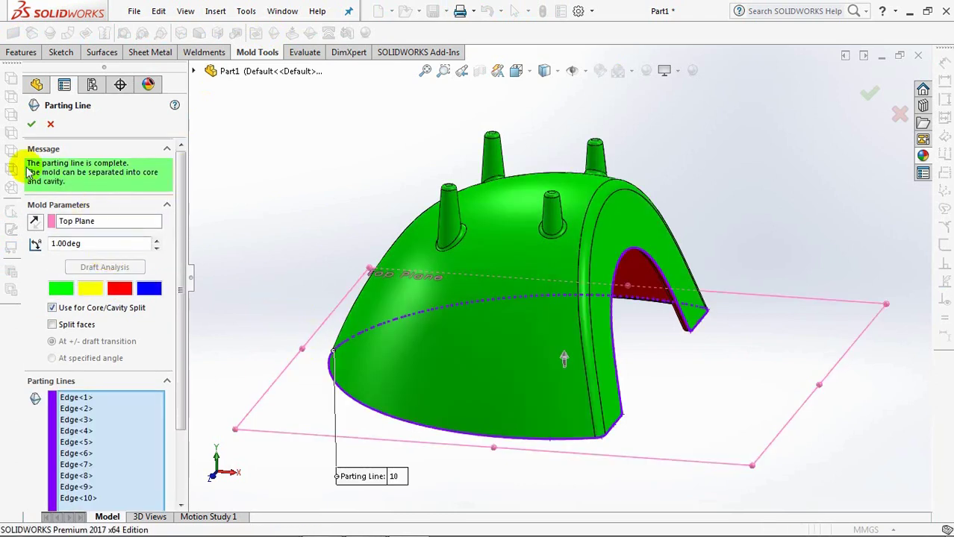
middle_click_drag(343, 296, 470, 358)
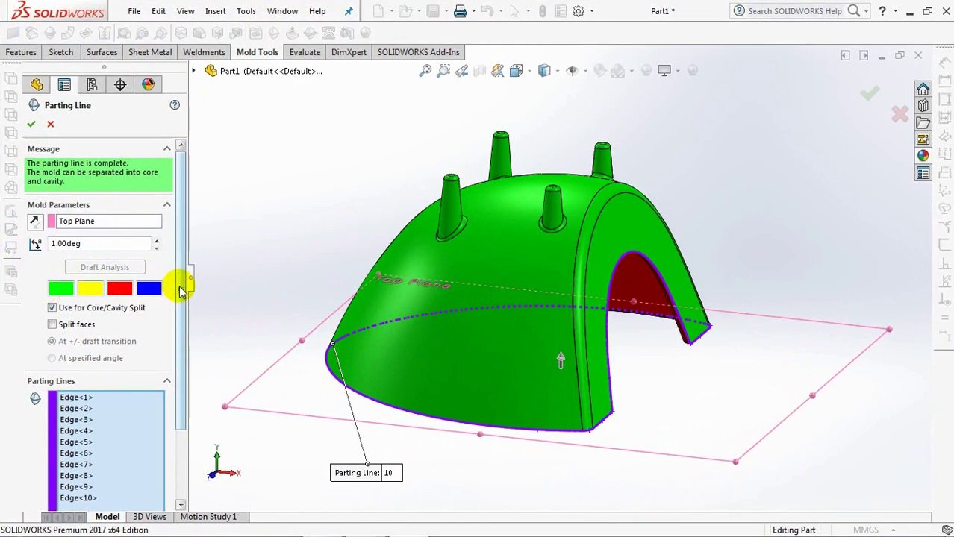
mouse_move(184, 288)
left_mouse_down()
mouse_move(183, 355)
mouse_move(183, 299)
left_mouse_up()
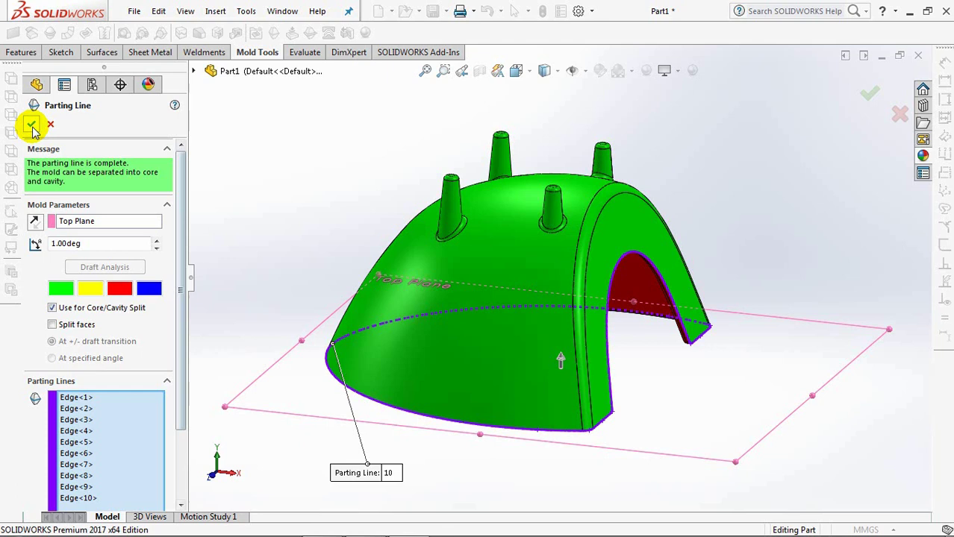
left_click(31, 125)
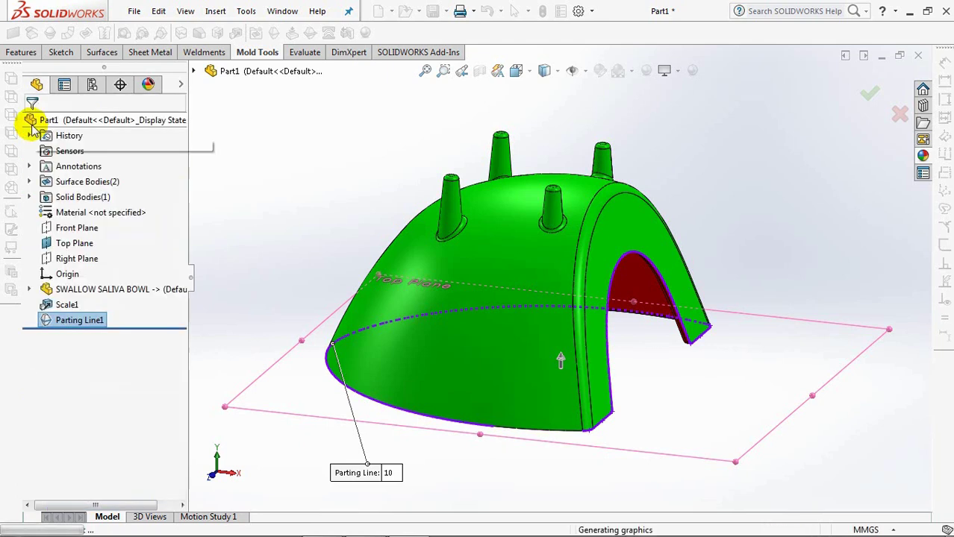
Expand the Cavity, Core and Solid Bodies folders and hide the bowl solid body.
key("z")
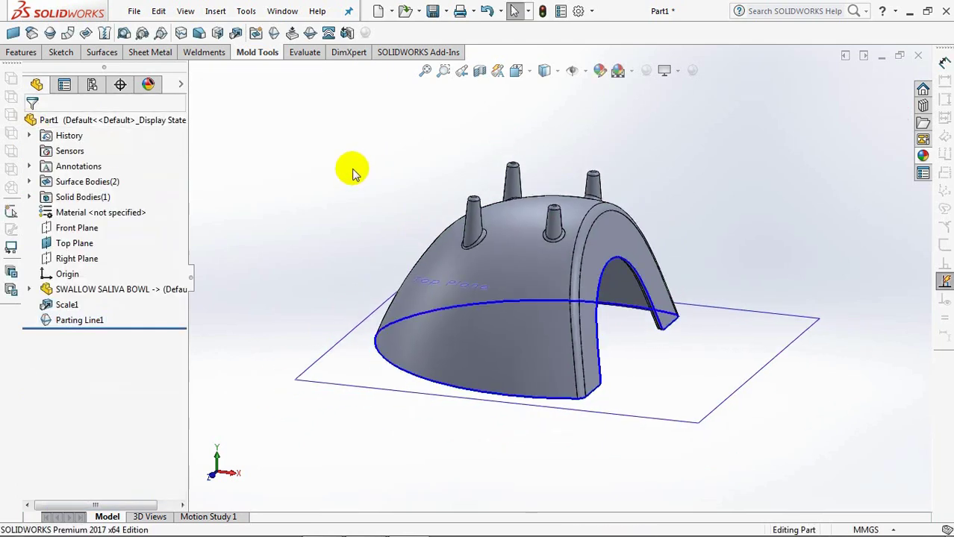
left_click(30, 183)
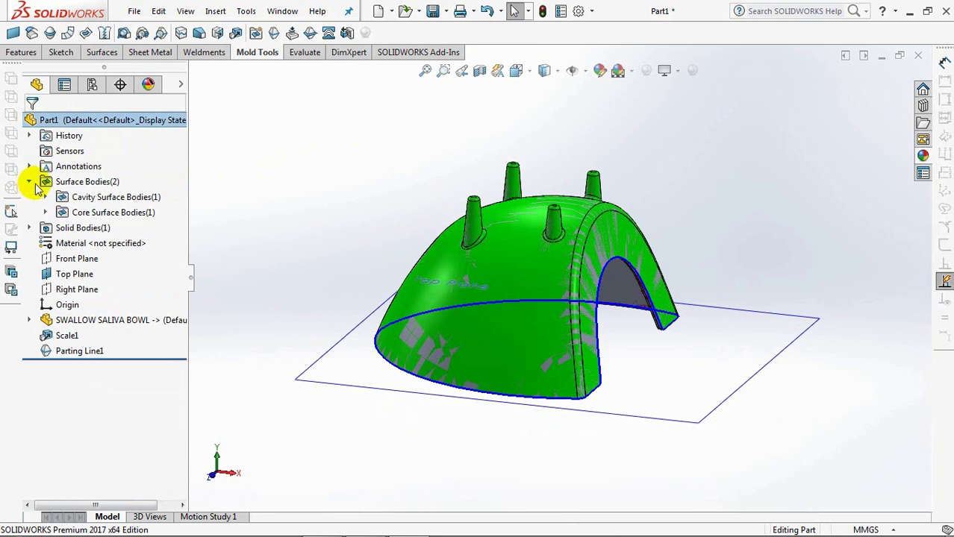
left_click(45, 197)
left_click(45, 228)
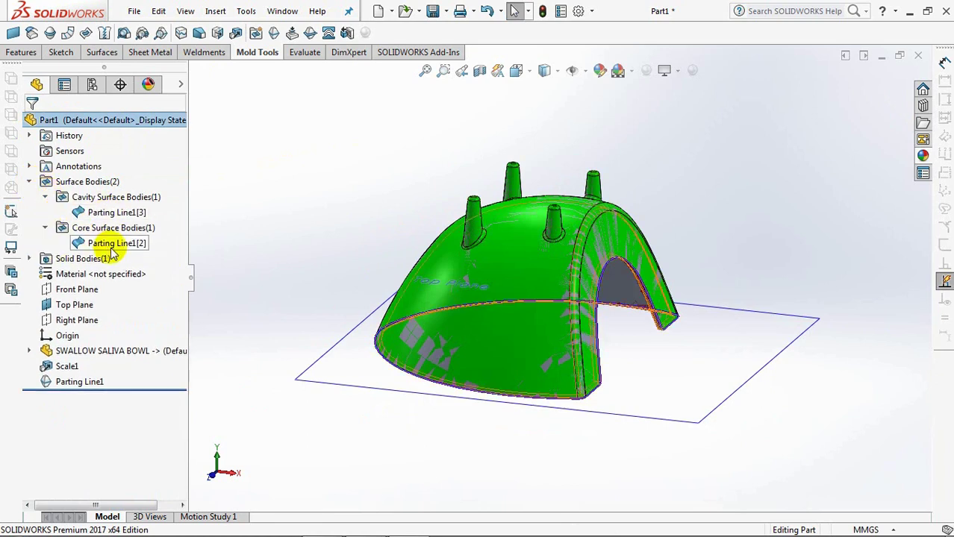
left_click(28, 258)
left_click(90, 274)
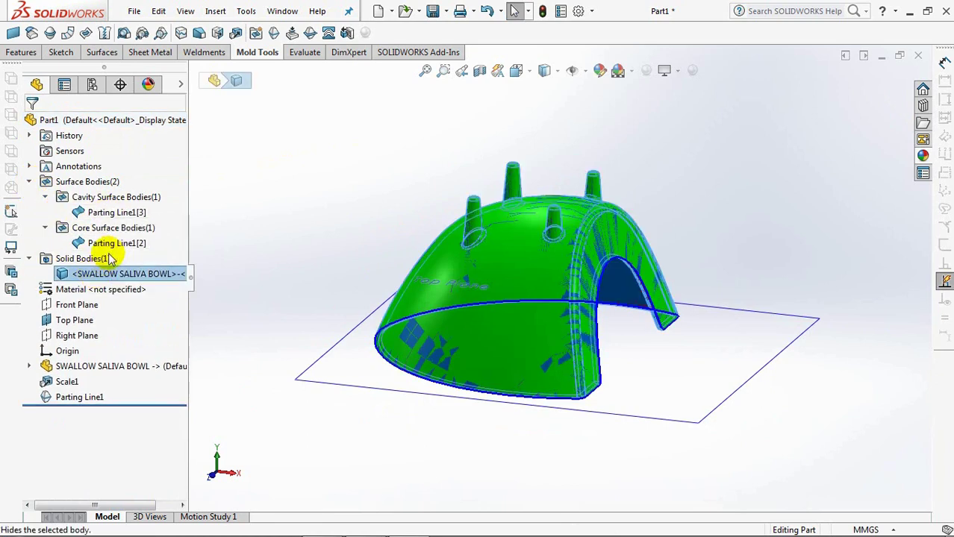
left_click(110, 258)
mouse_move(315, 268)
middle_mouse_down()
mouse_move(315, 149)
mouse_move(309, 262)
middle_mouse_up()
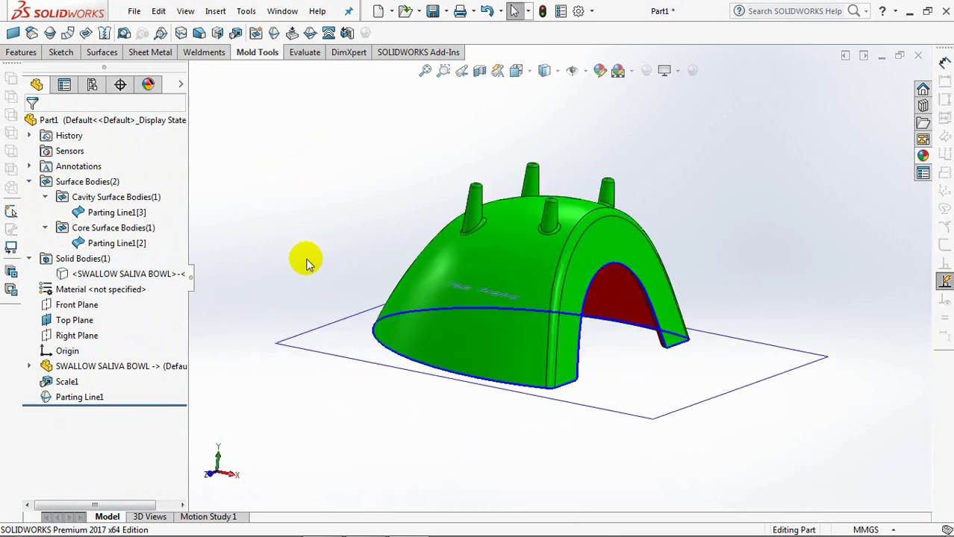
Apply a section view and try hiding the red cavity surface, then undo it.
left_click(480, 72)
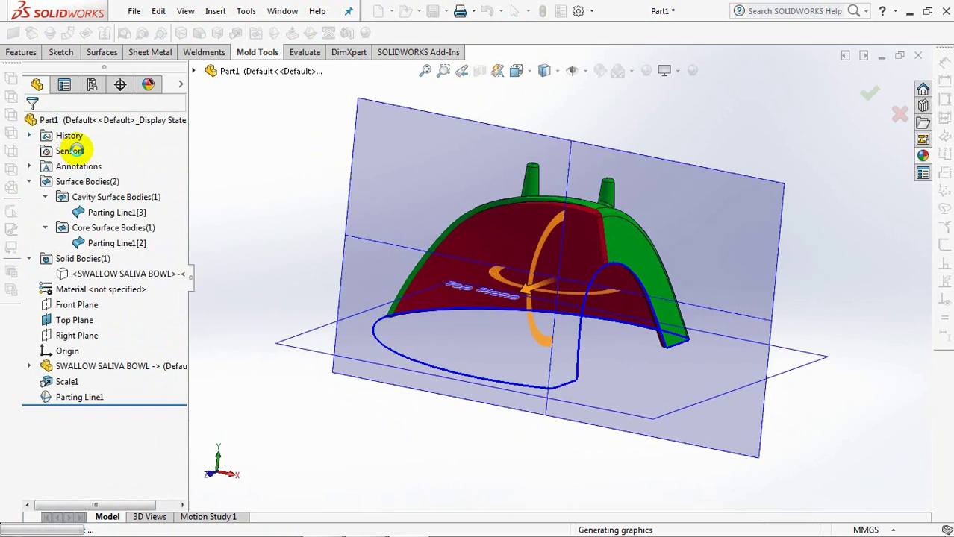
scroll(566, 273, "down", 8)
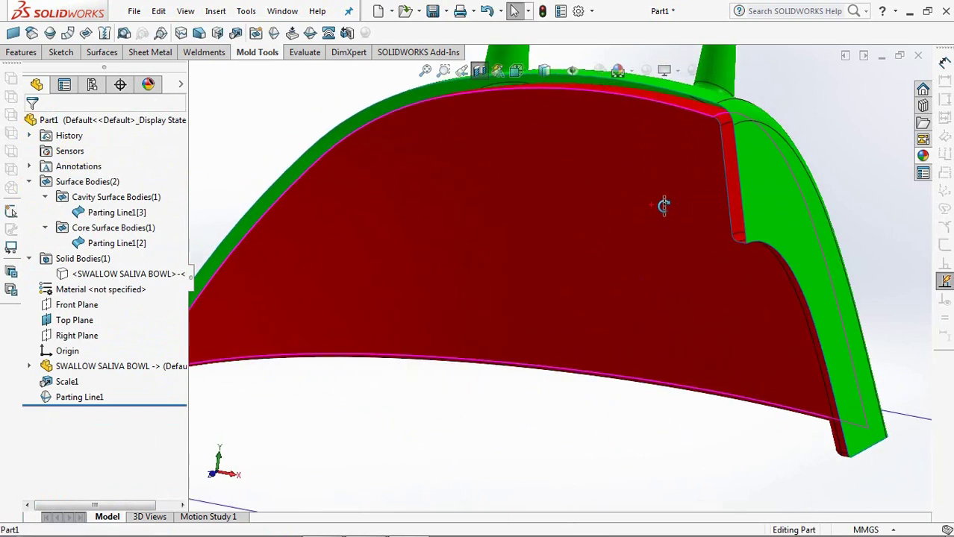
middle_click_drag(664, 205, 576, 215)
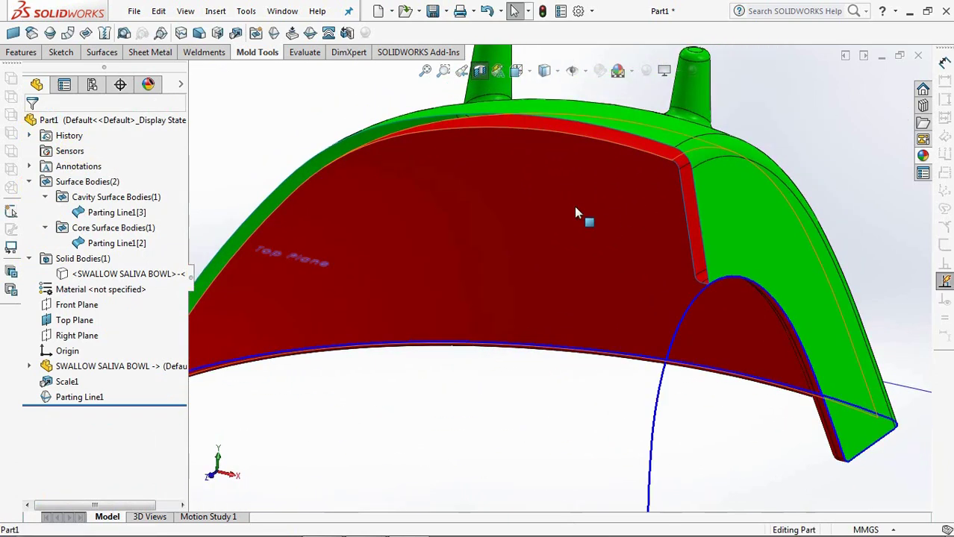
left_click(575, 213)
left_click(636, 163)
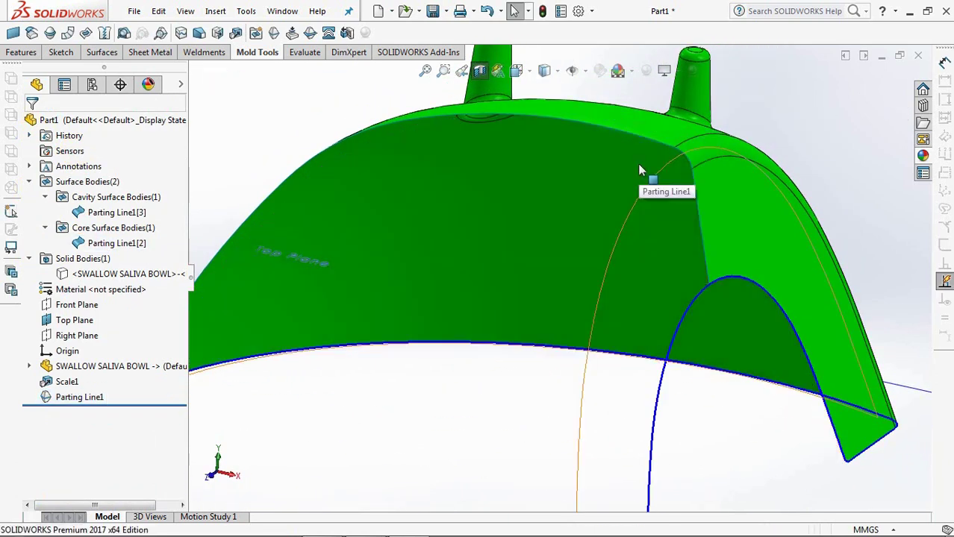
left_click(486, 12)
scroll(554, 211, "up", 5)
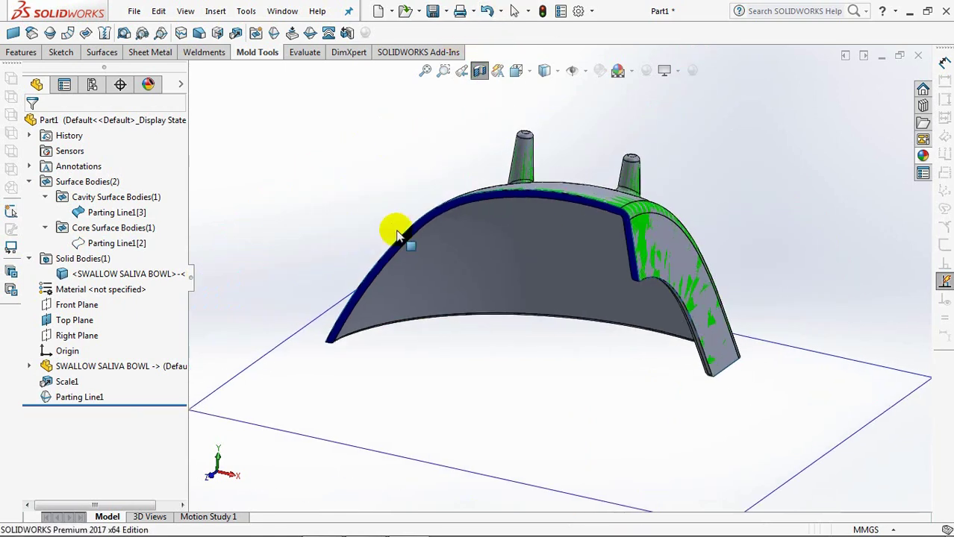
Hide the solid bowl body, show the core surface, and view it tilted from the right.
left_click(97, 279)
left_click(153, 231)
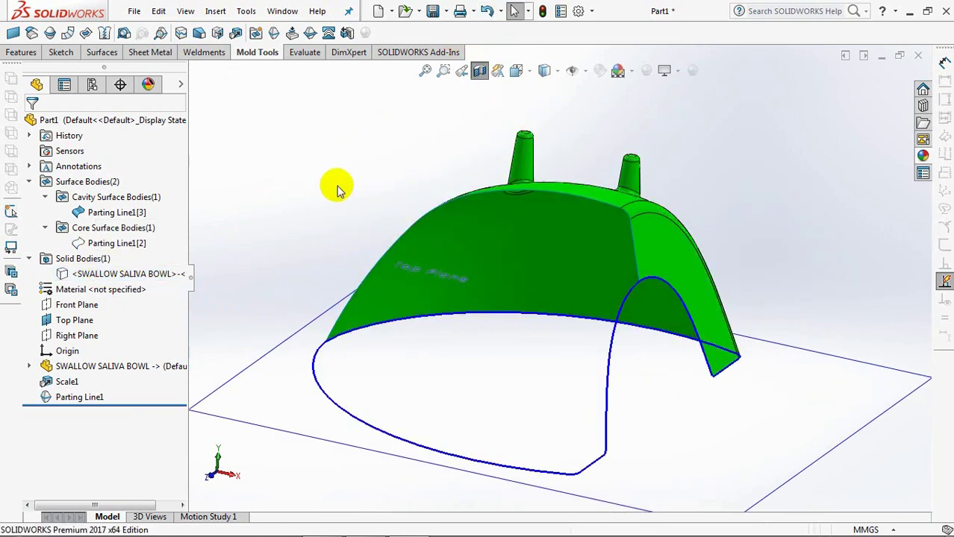
left_click(116, 243)
left_click(128, 224)
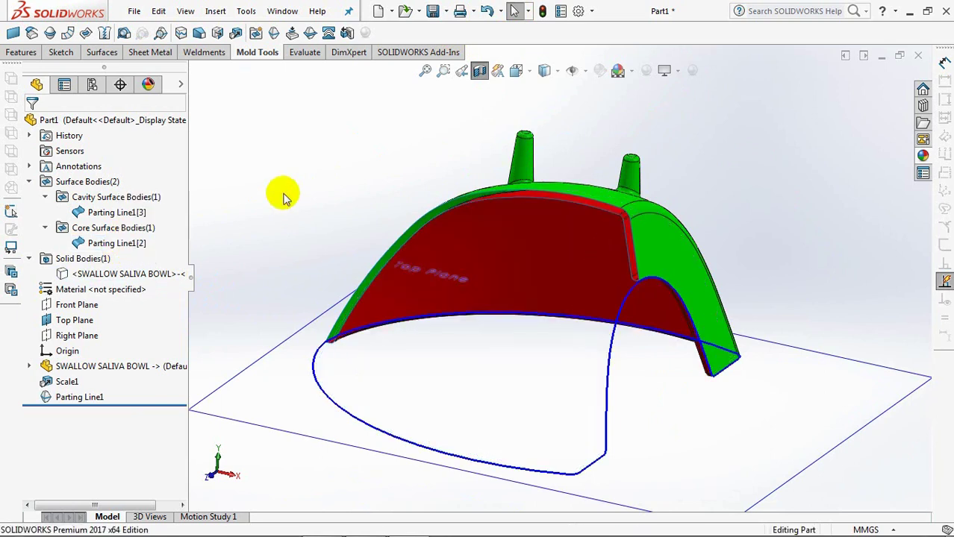
scroll(340, 165, "up", 2)
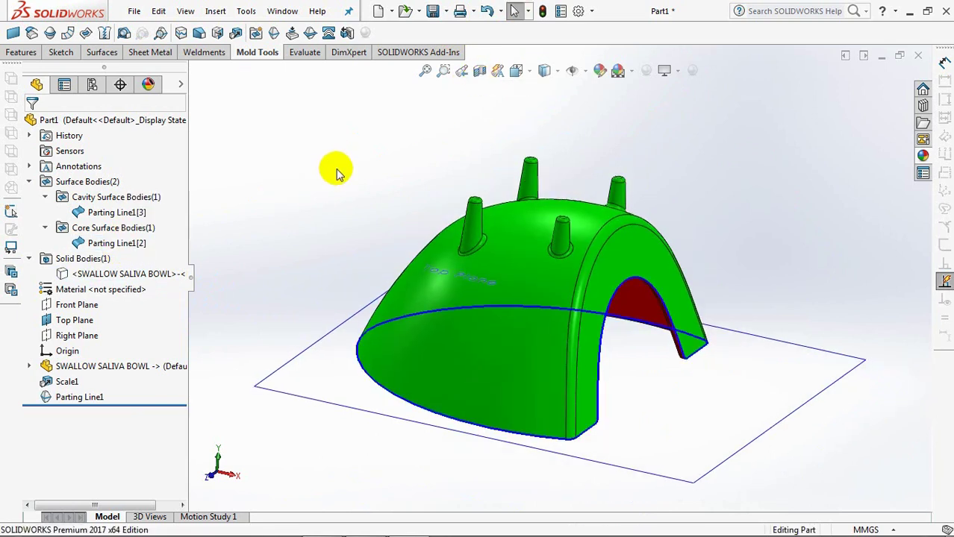
key("ctrl+4")
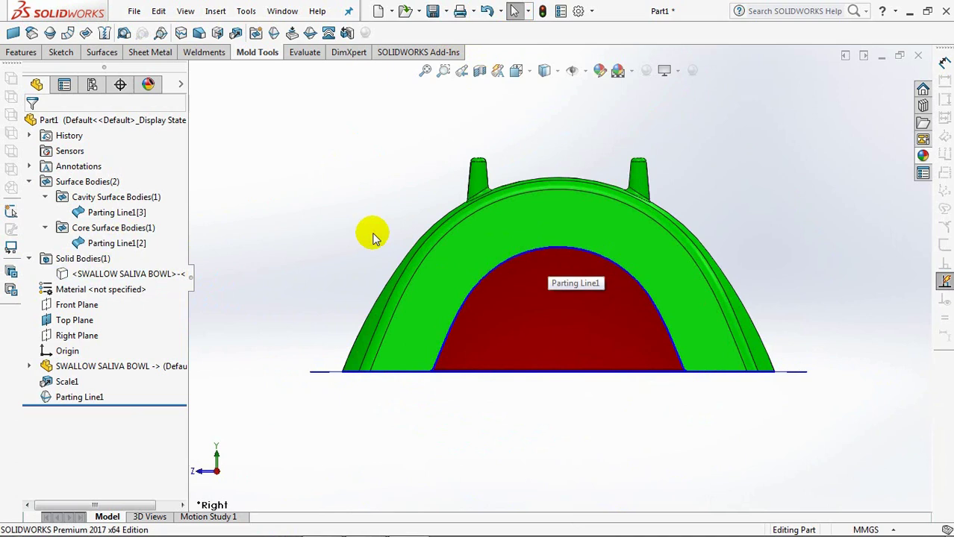
middle_click_drag(332, 212, 389, 266)
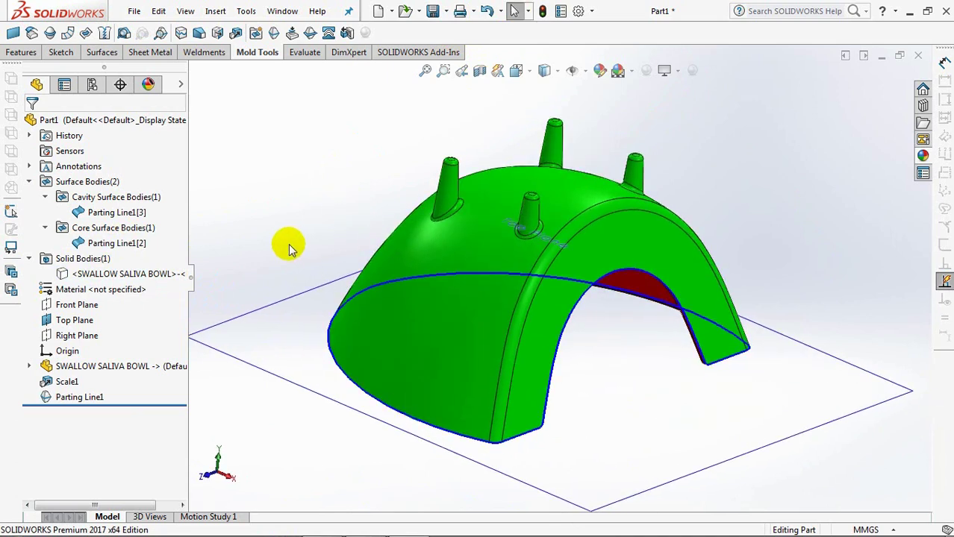
scroll(254, 231, "up", 3)
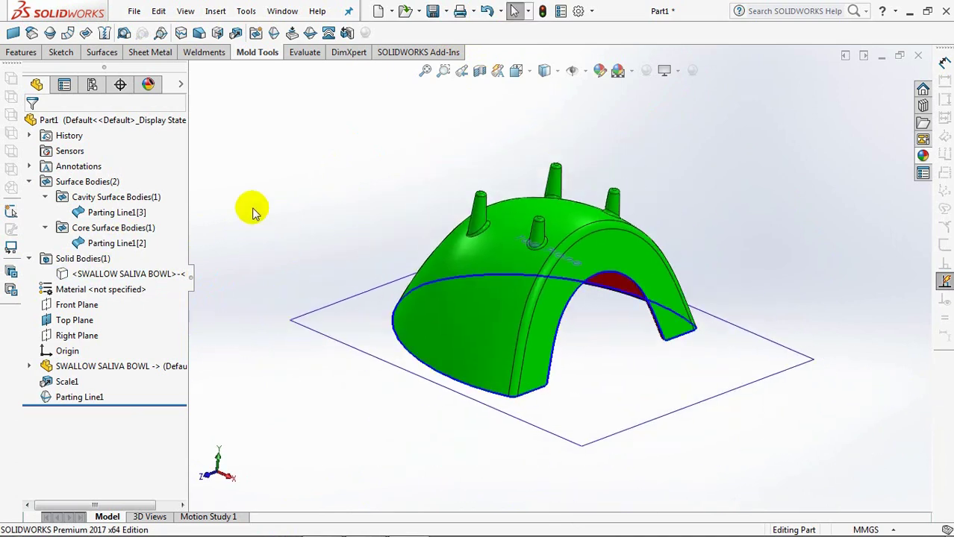
Set up a perpendicular-to-pull parting surface with a 75 mm distance.
left_click(308, 33)
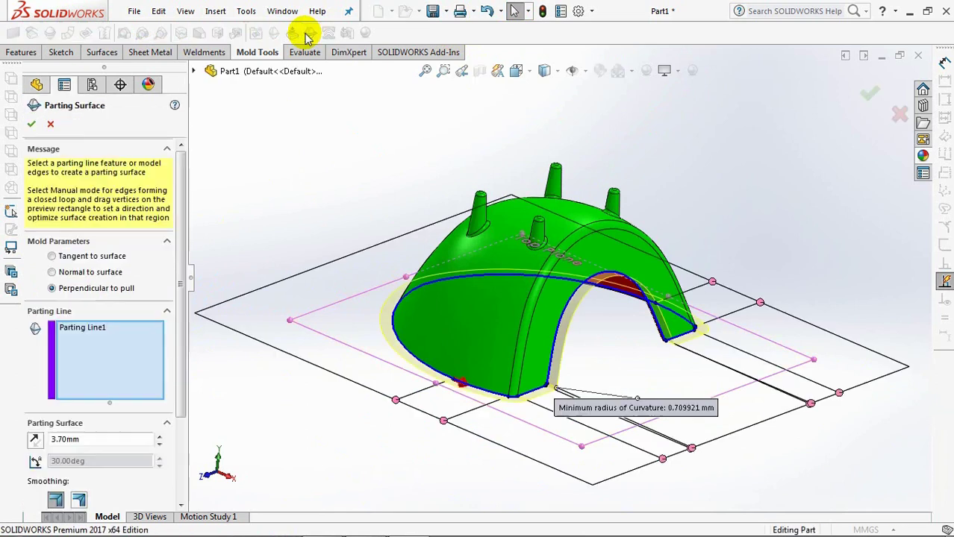
middle_click_drag(338, 177, 347, 207)
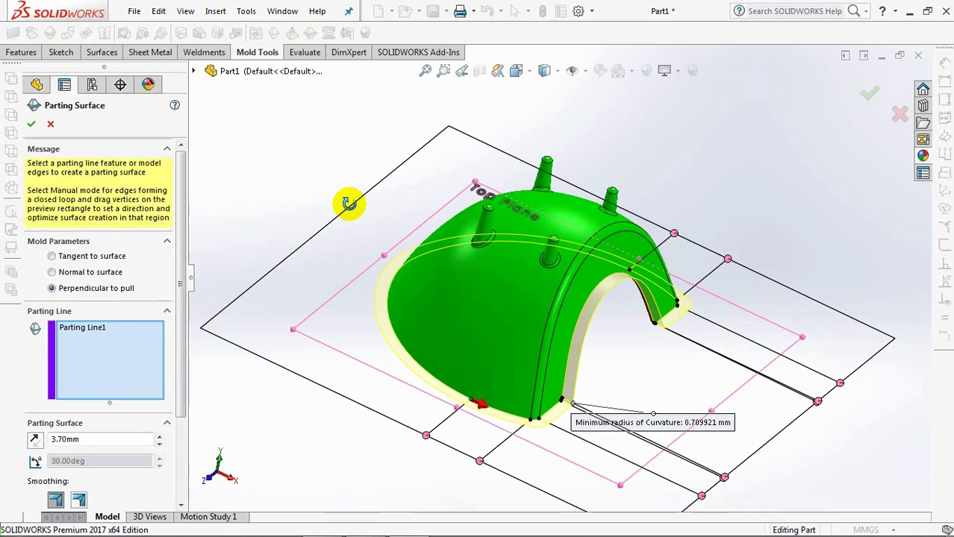
scroll(183, 291, "down", 1)
left_click_drag(183, 291, 192, 394)
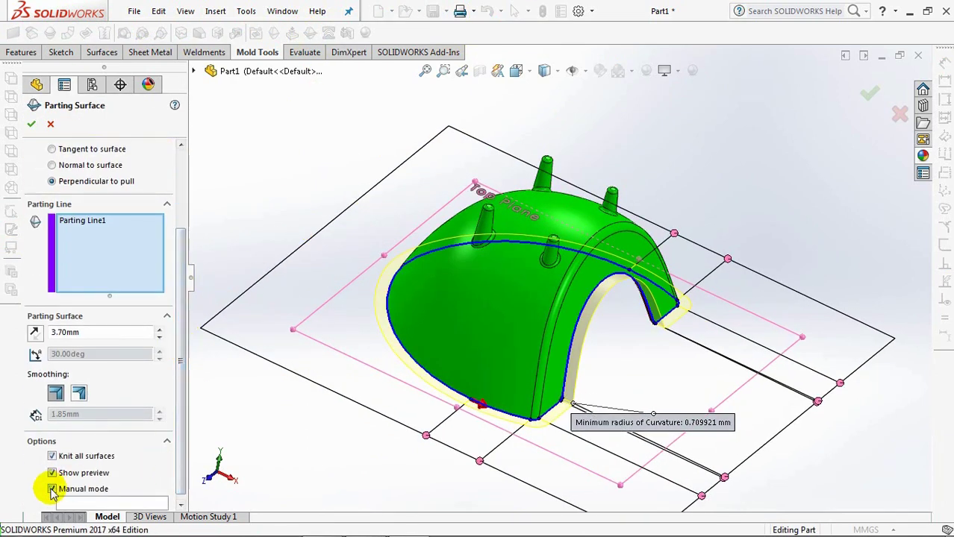
scroll(182, 374, "up", 3)
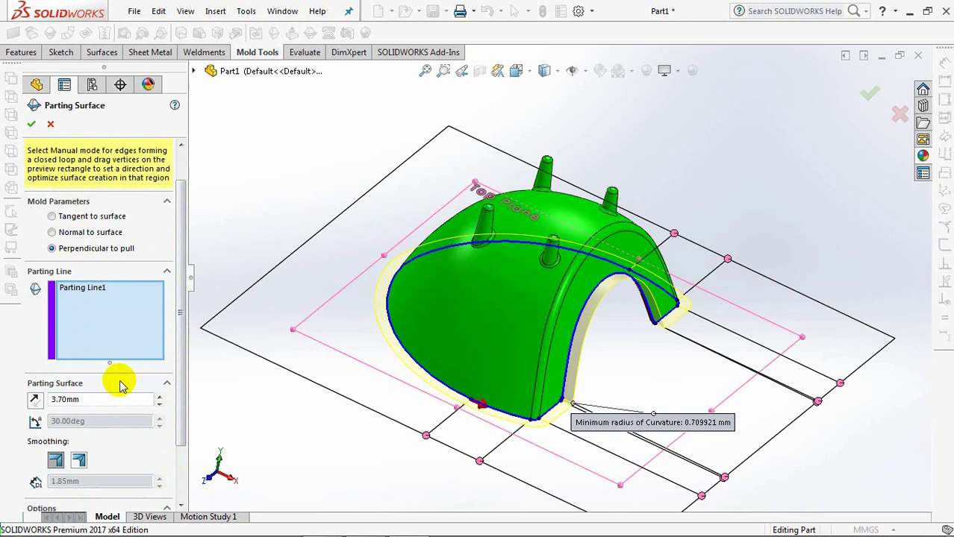
left_click_drag(88, 400, 42, 401)
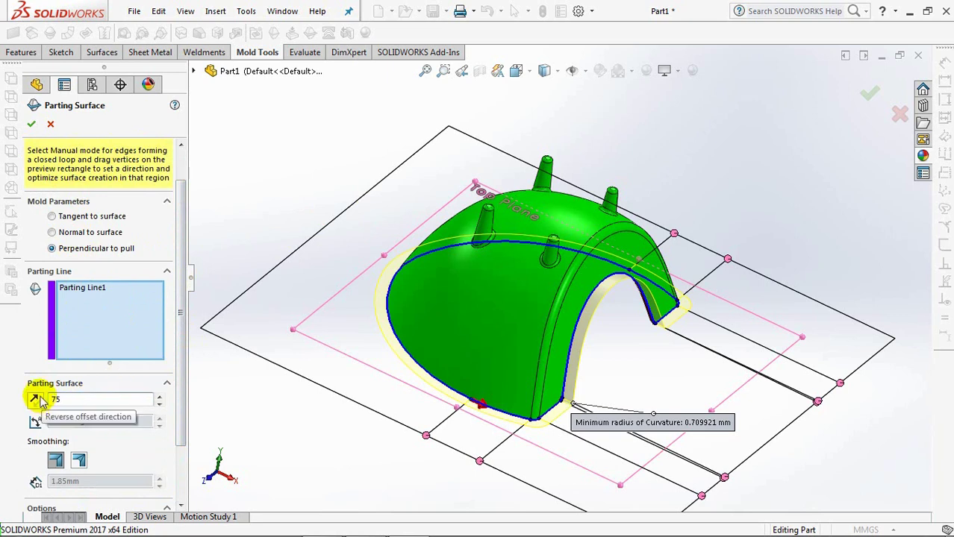
left_click(394, 342)
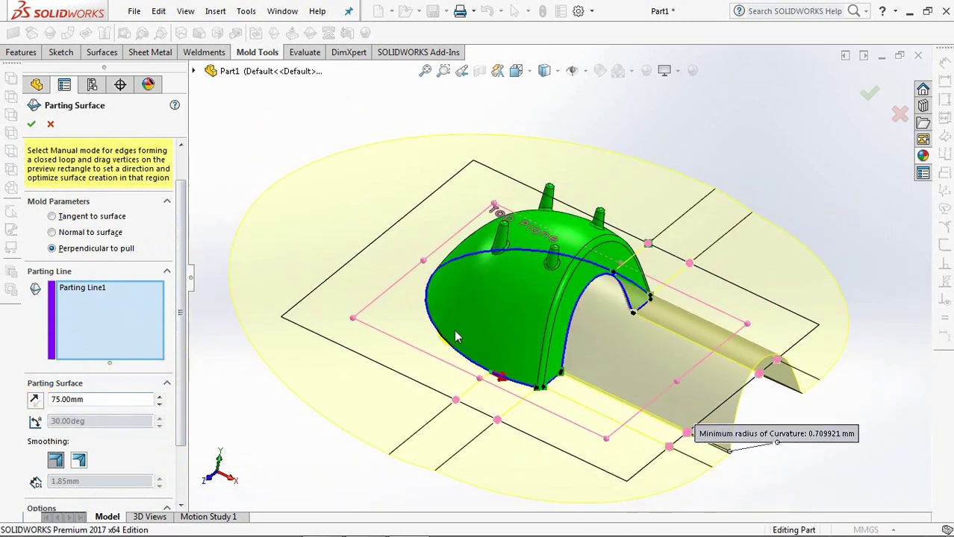
left_click_drag(184, 438, 184, 462)
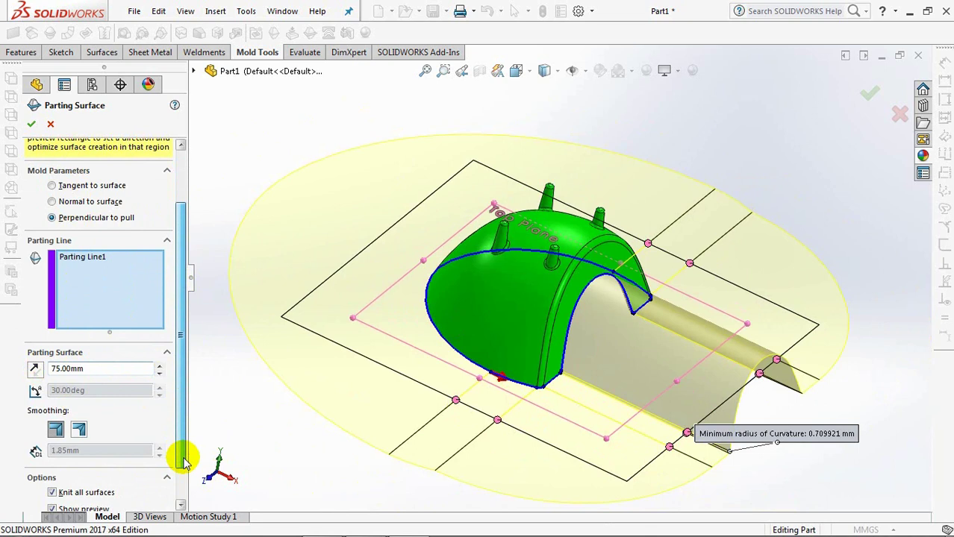
scroll(601, 418, "down", 8)
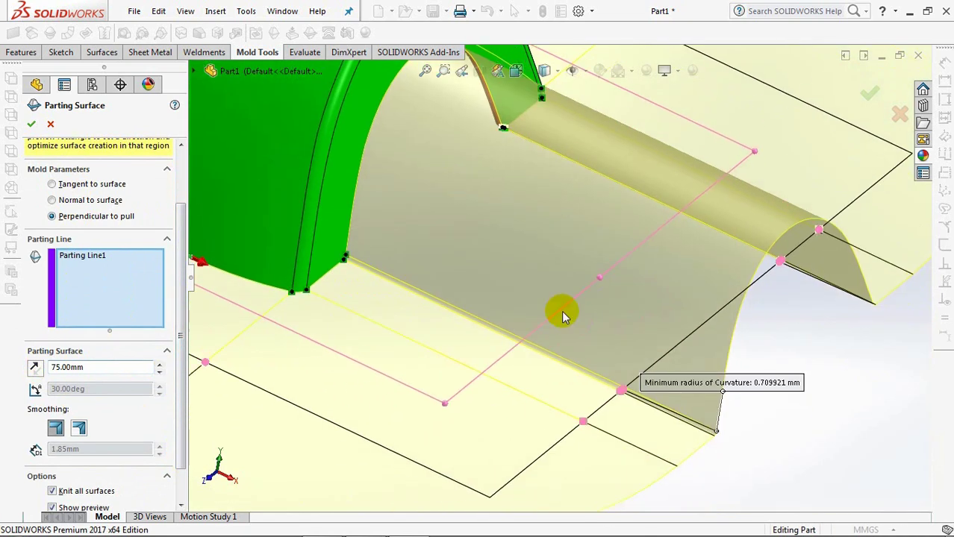
scroll(623, 330, "down", 3)
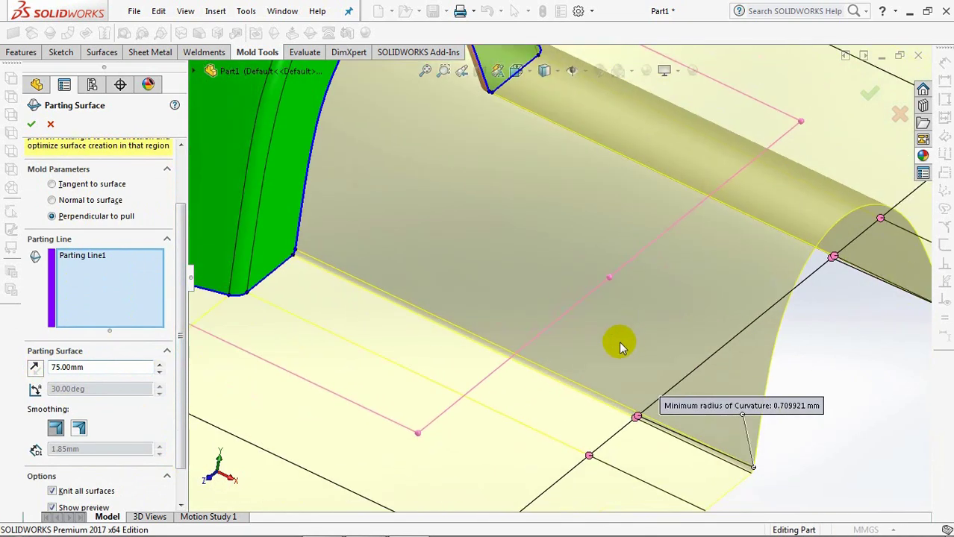
Adjust the parting surface vertices around the bowl and accept Parting Surface1.
key("ctrl+4")
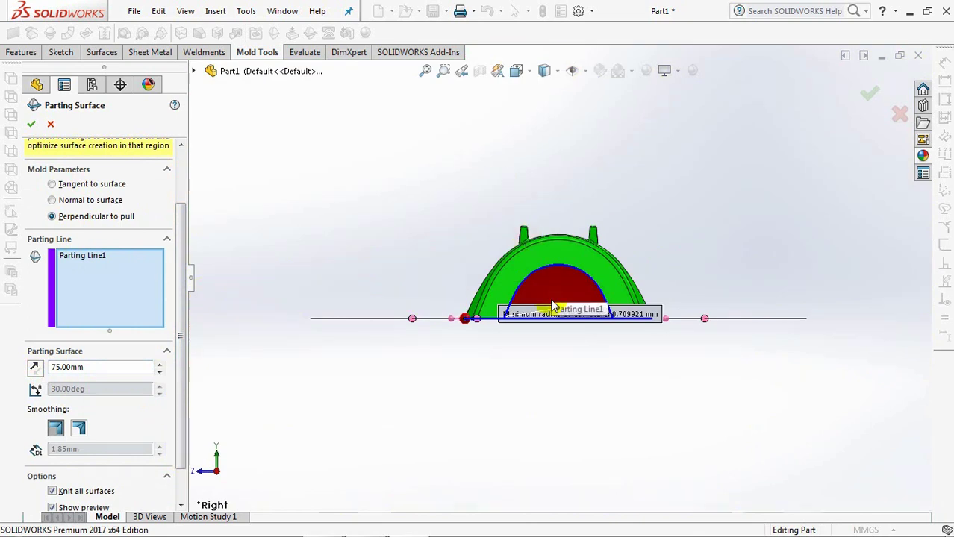
left_click(461, 73)
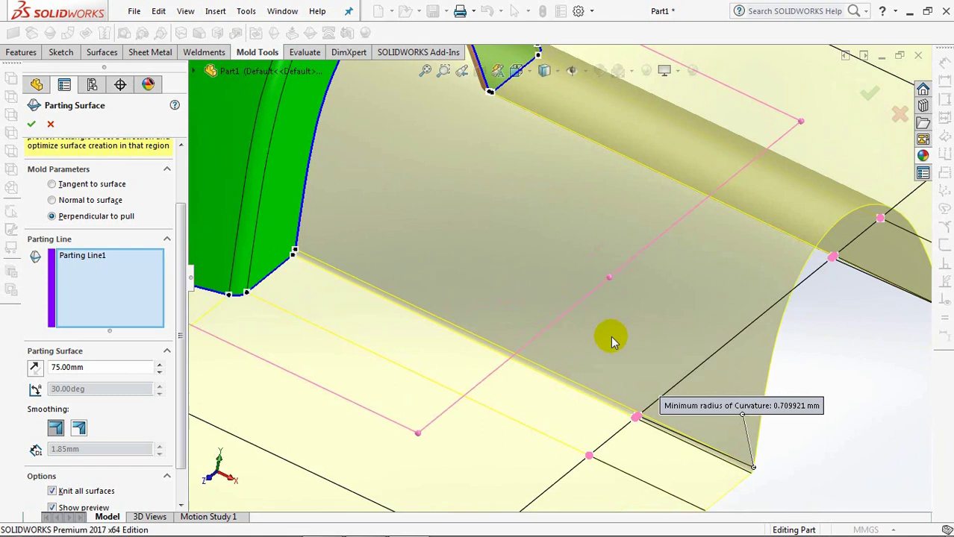
scroll(176, 263, "up", 2)
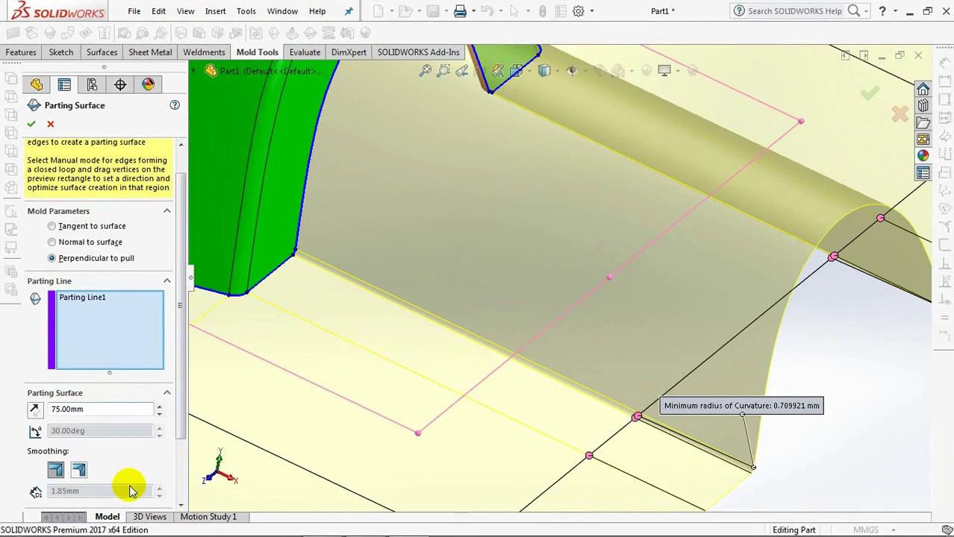
mouse_move(634, 416)
left_mouse_down()
mouse_move(635, 437)
mouse_move(639, 430)
left_mouse_up()
scroll(636, 421, "down", 3)
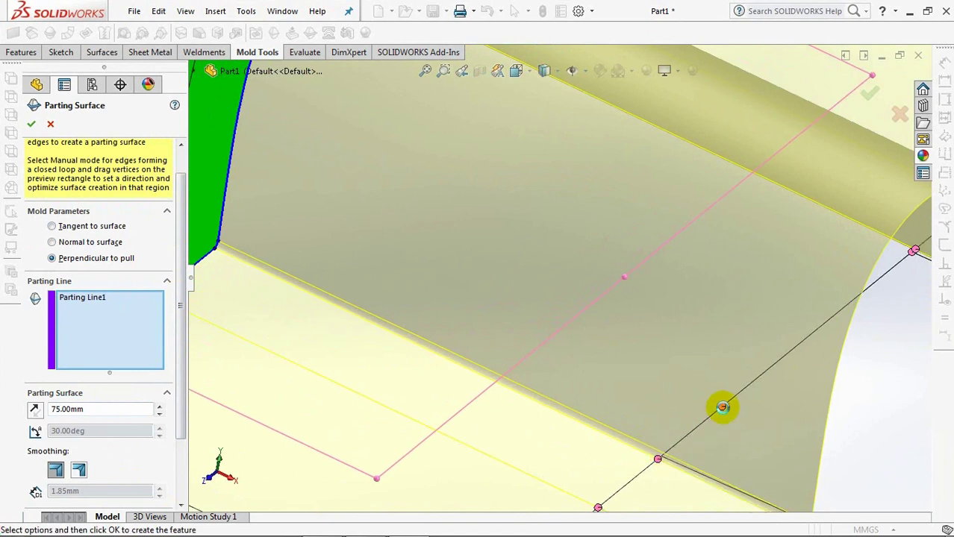
middle_click_drag(739, 386, 649, 330)
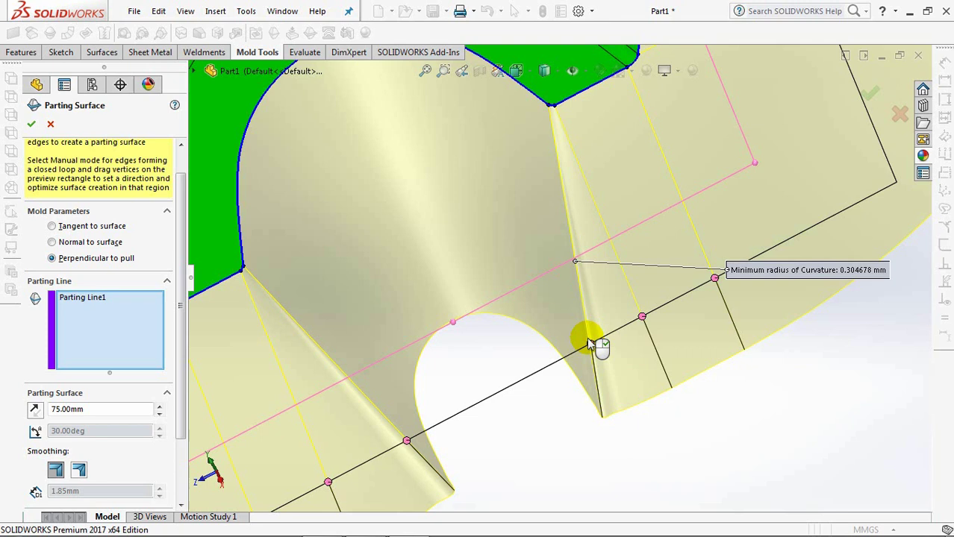
middle_click_drag(586, 321, 569, 373)
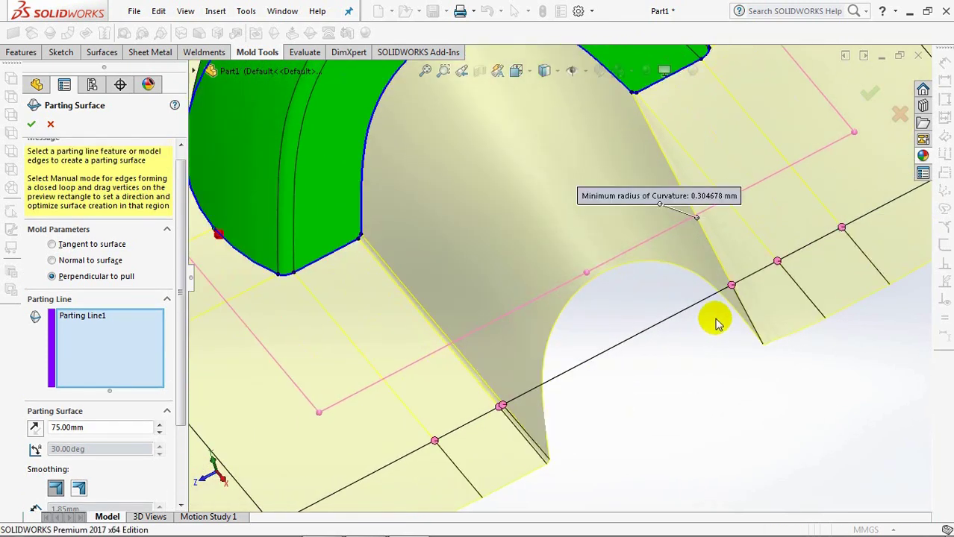
scroll(777, 306, "up", 4)
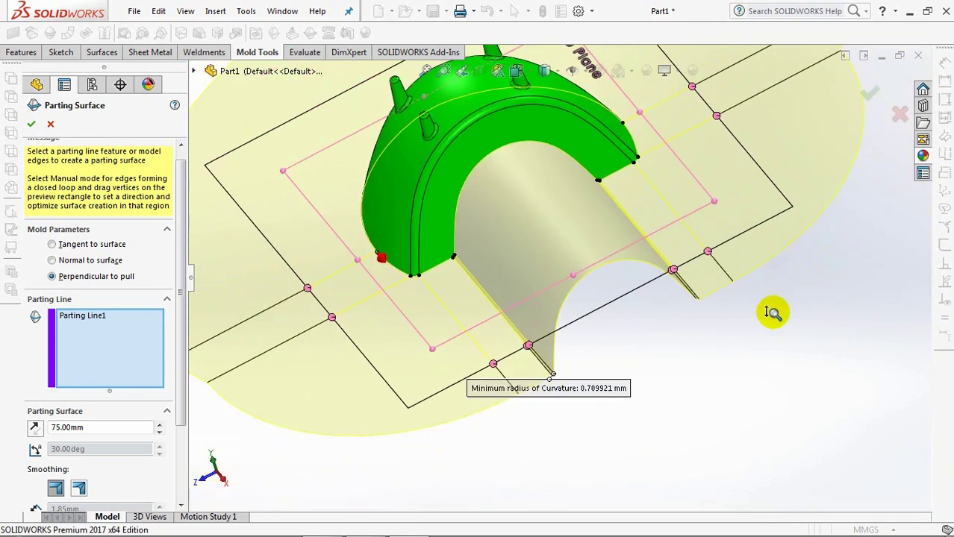
middle_click_drag(777, 314, 785, 368)
left_click(28, 121)
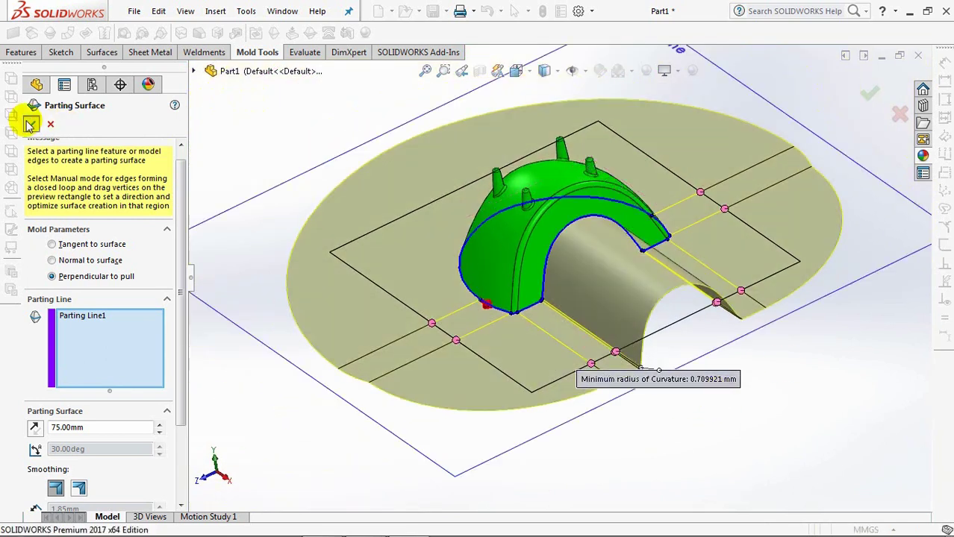
Sketch a 190 × 134 mm centre rectangle on Top Plane for the tooling split.
key("f")
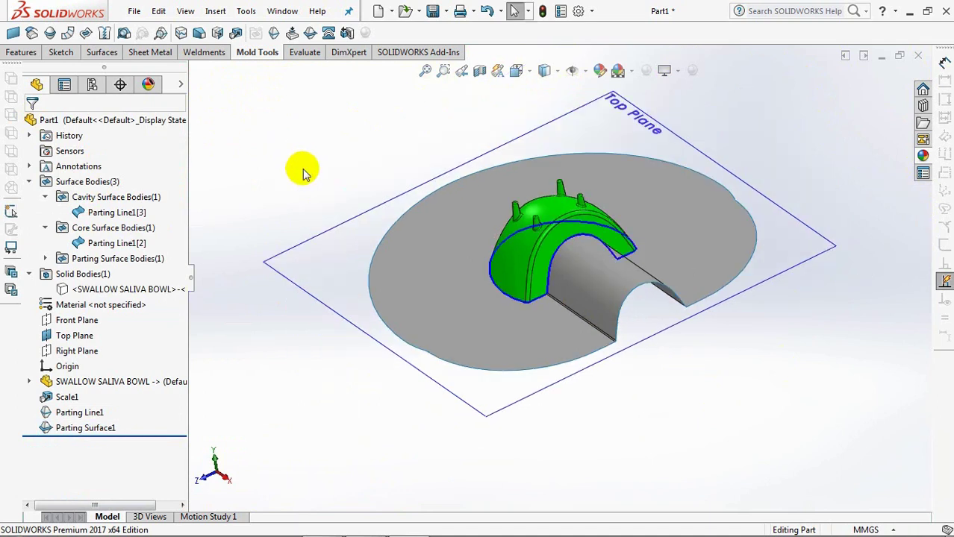
left_click(328, 33)
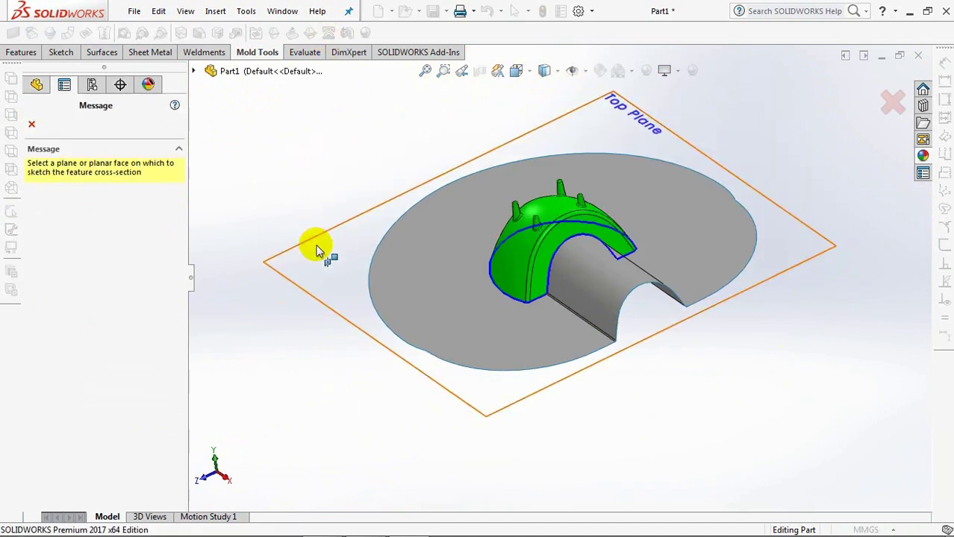
left_click(350, 237)
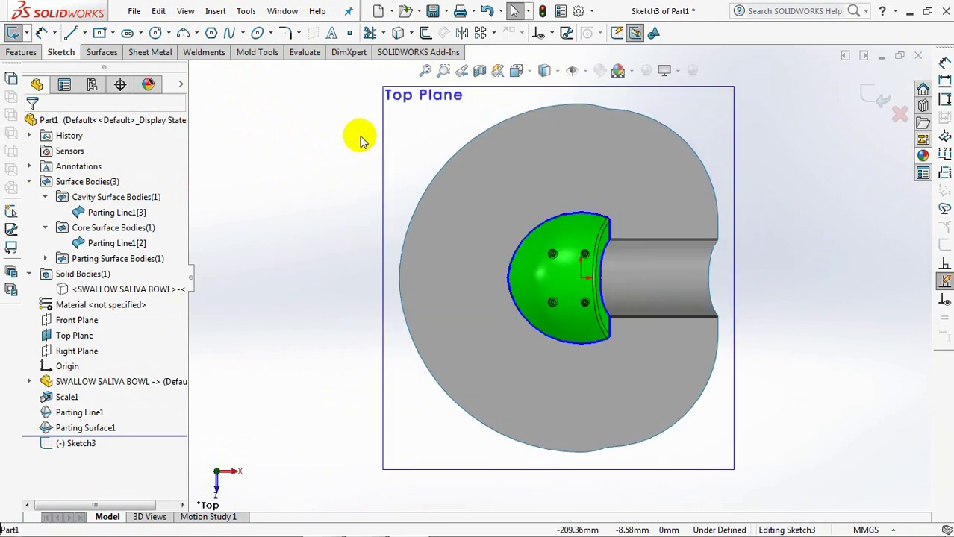
left_click(104, 38)
left_click(584, 277)
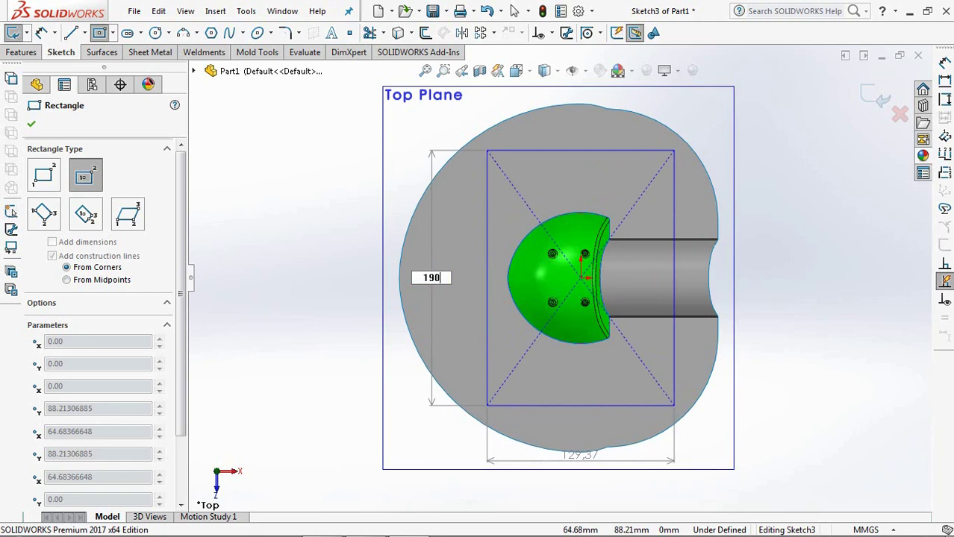
key("Tab")
type("134")
key("Return")
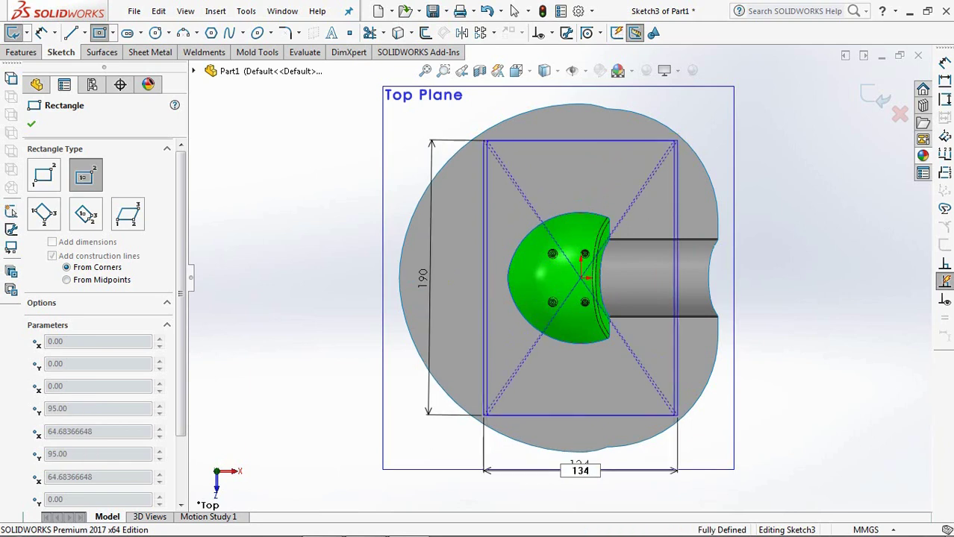
left_click(33, 124)
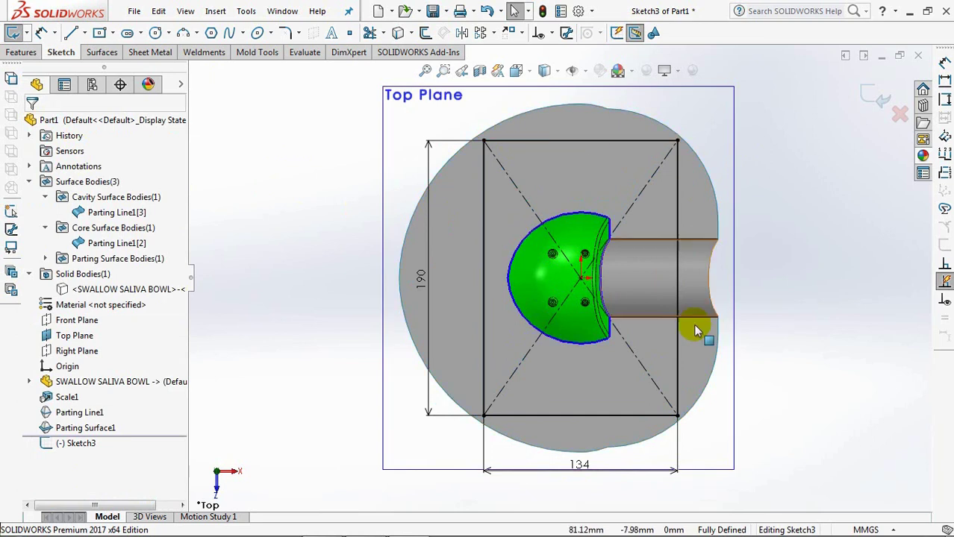
left_click(874, 97)
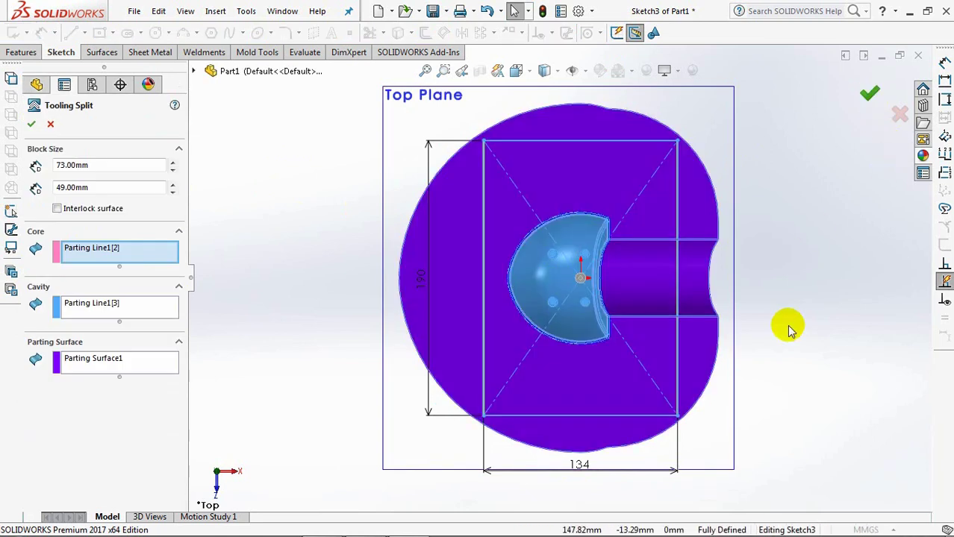
Set the tooling split block depths to 73 mm and 49 mm and accept Tooling Split1.
mouse_move(787, 324)
middle_mouse_down()
mouse_move(809, 239)
mouse_move(777, 180)
mouse_move(749, 206)
middle_mouse_up()
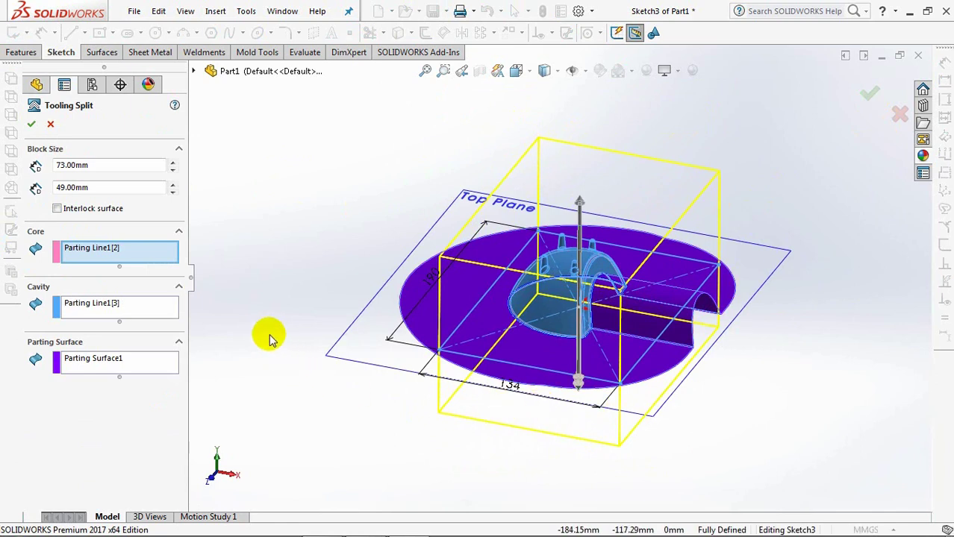
middle_click_drag(269, 338, 272, 298)
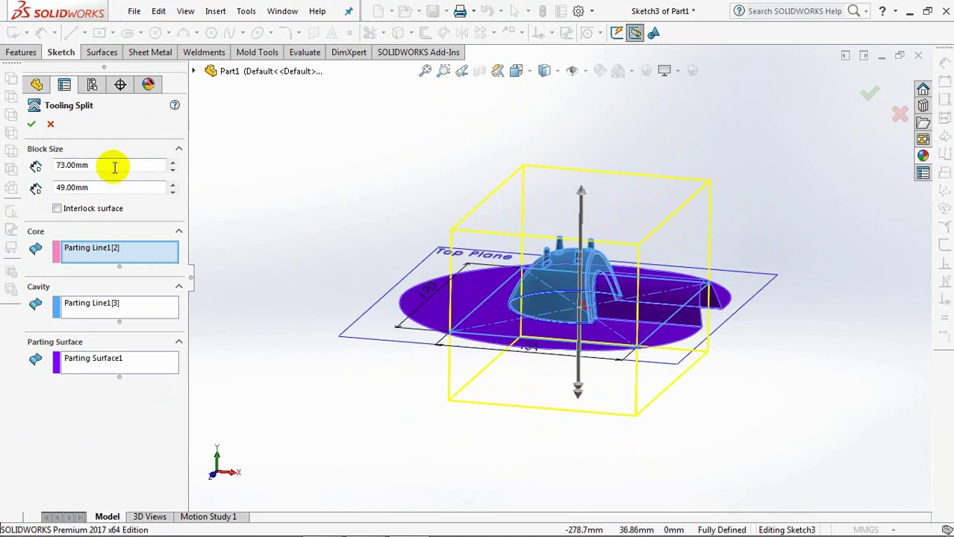
left_click(172, 187)
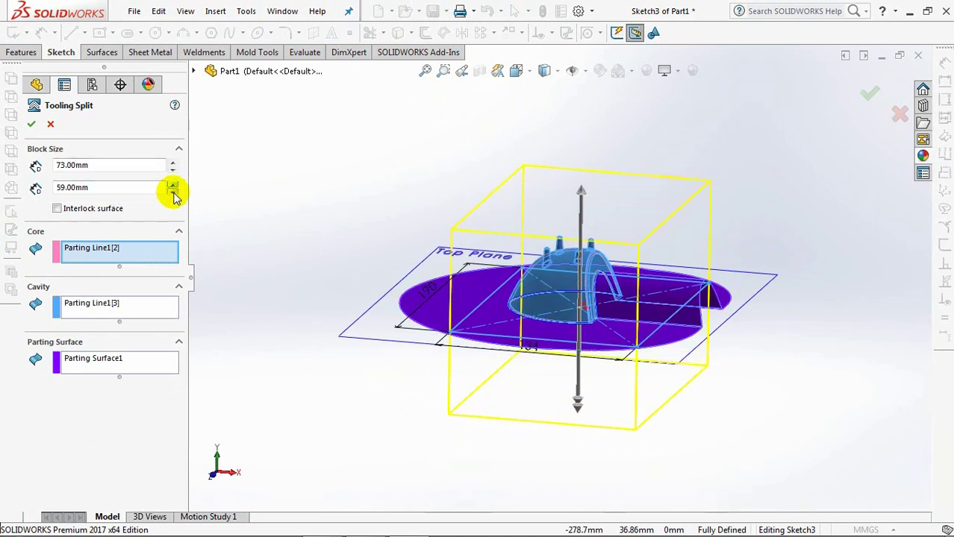
left_click(173, 192)
left_click(173, 170)
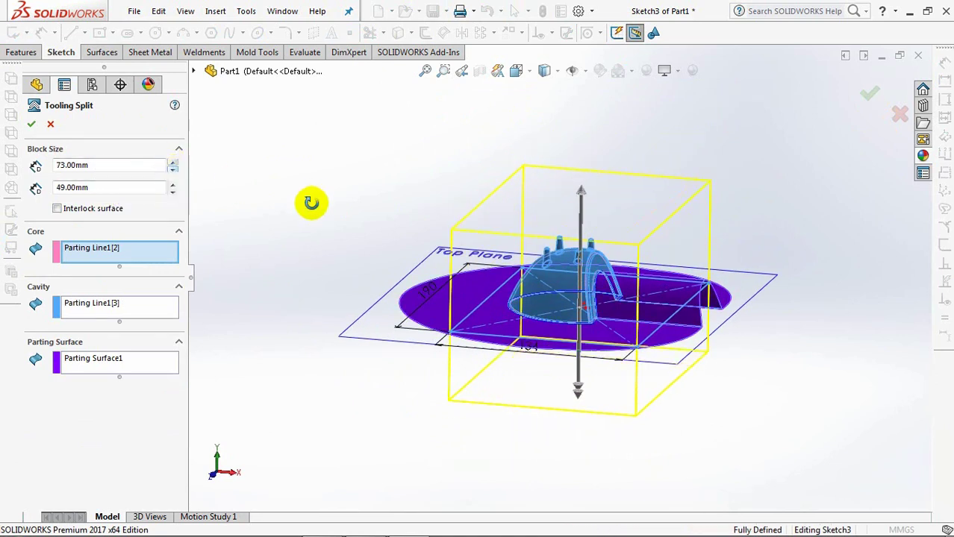
left_click(30, 124)
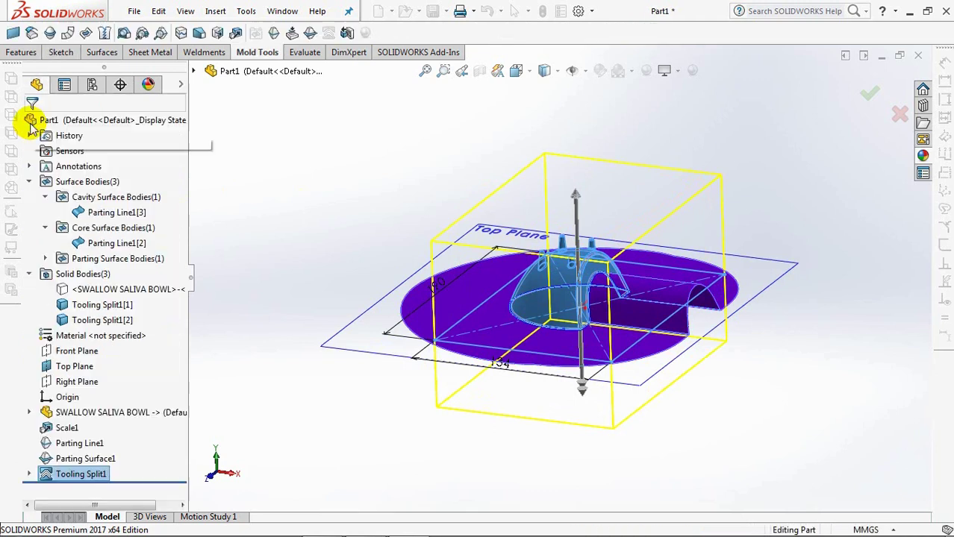
Hide Parting Surface1 and the Surface Bodies folder.
left_click(422, 313)
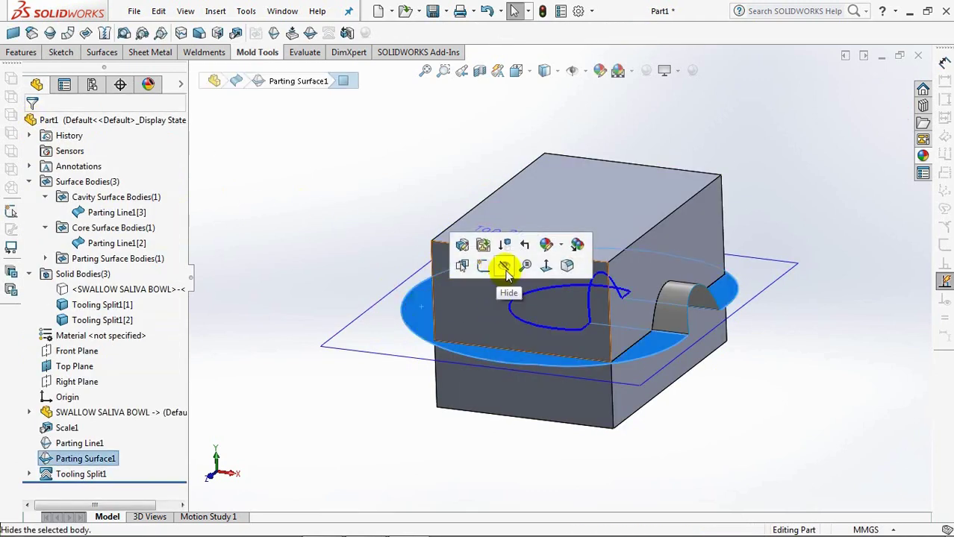
left_click(508, 269)
middle_click_drag(330, 219, 319, 234)
left_click(88, 186)
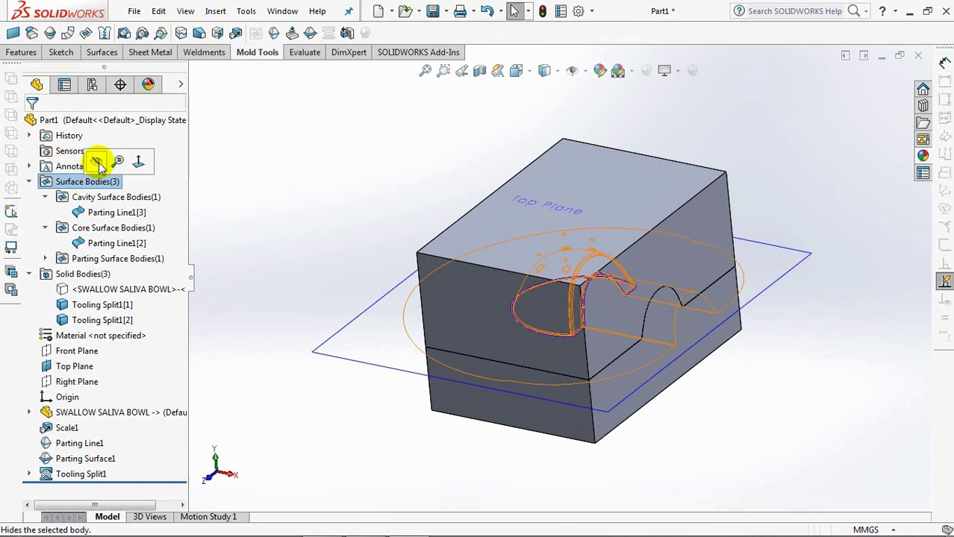
left_click(92, 154)
Try hiding the upper and then the lower tooling block, restoring each afterwards.
left_click(524, 240)
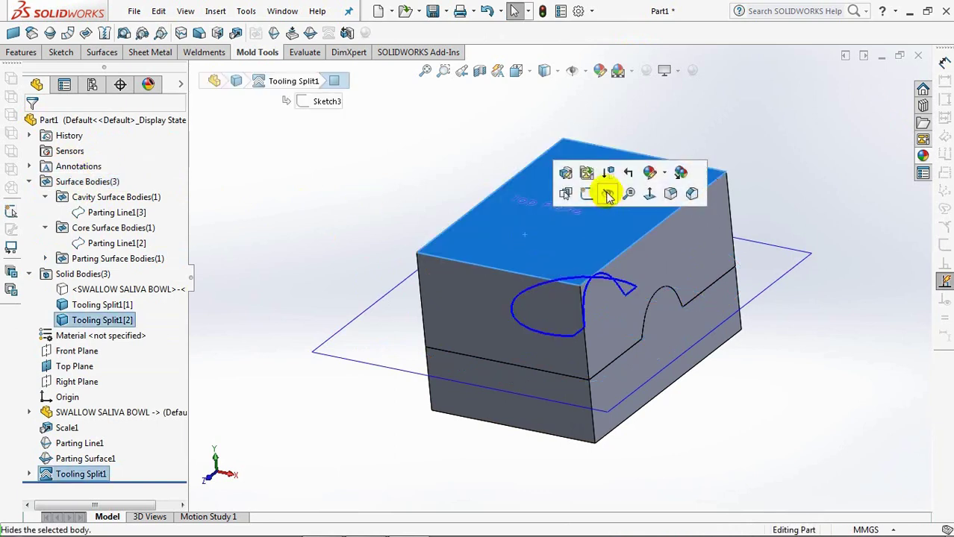
left_click(606, 192)
middle_click_drag(742, 347, 690, 393)
scroll(687, 373, "down", 5)
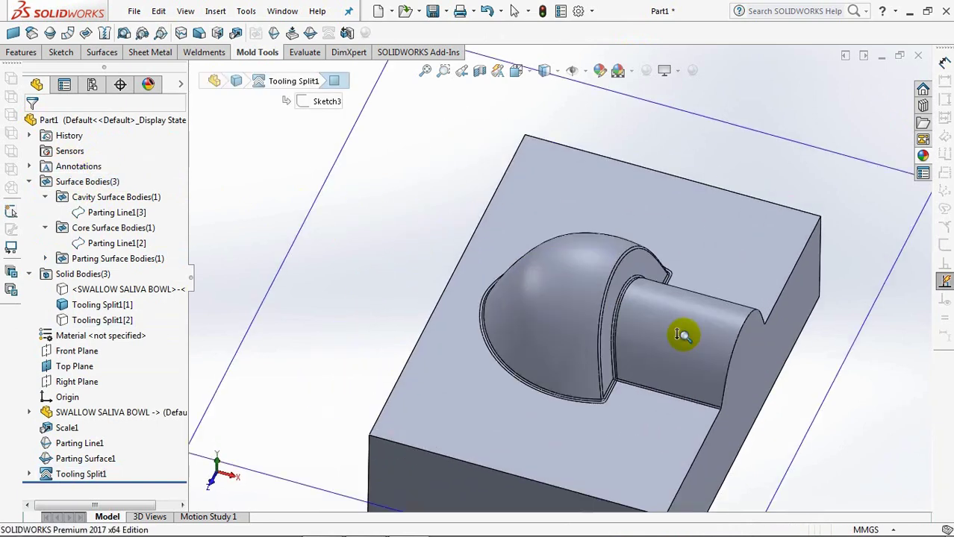
left_click(489, 10)
scroll(649, 259, "up", 4)
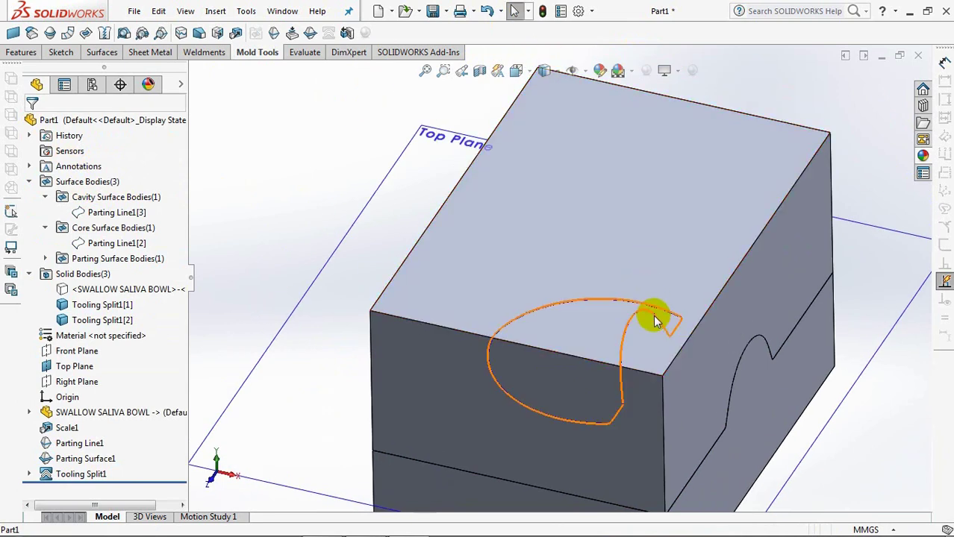
scroll(653, 324, "up", 3)
left_click(521, 422)
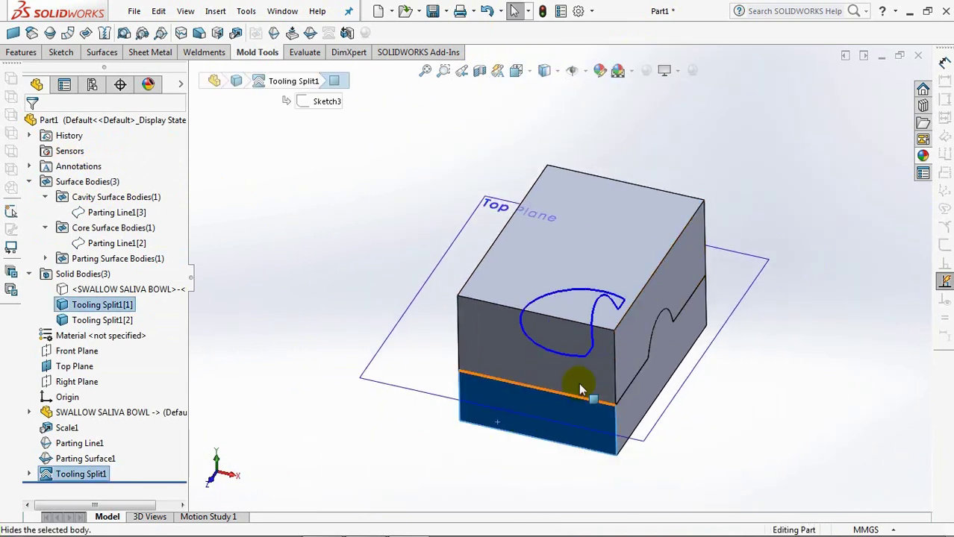
left_click(580, 380)
mouse_move(581, 381)
middle_mouse_down()
mouse_move(614, 159)
mouse_move(579, 304)
mouse_move(575, 385)
middle_mouse_up()
left_click(487, 10)
middle_click_drag(461, 216, 446, 229)
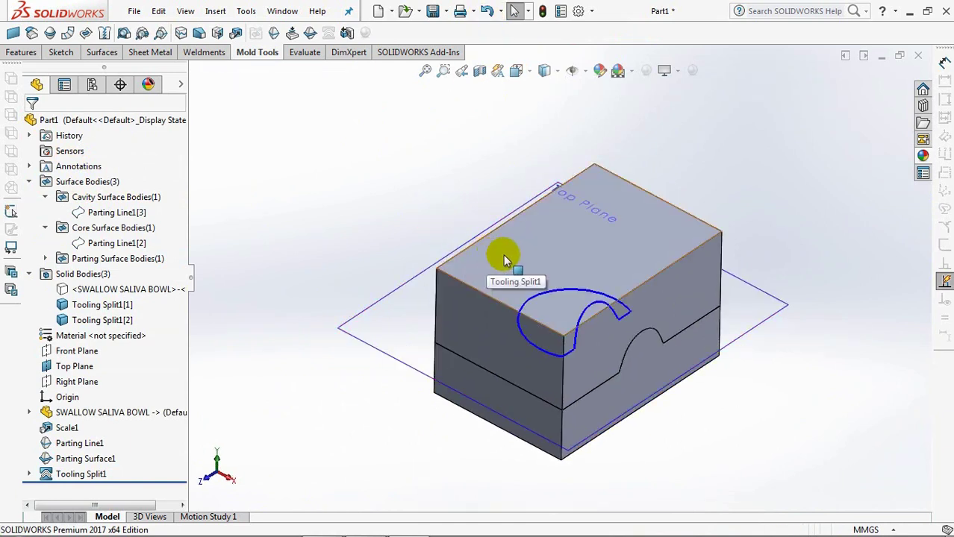
Hide the upper tooling block and Parting Line1, leaving only the core block.
left_click(371, 308)
key("Escape")
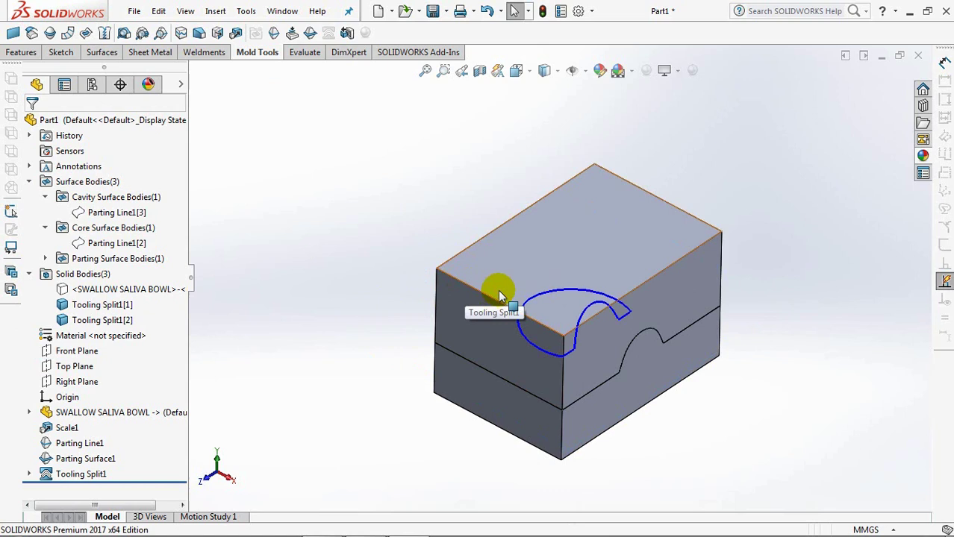
scroll(498, 290, "down", 4)
left_click(528, 273)
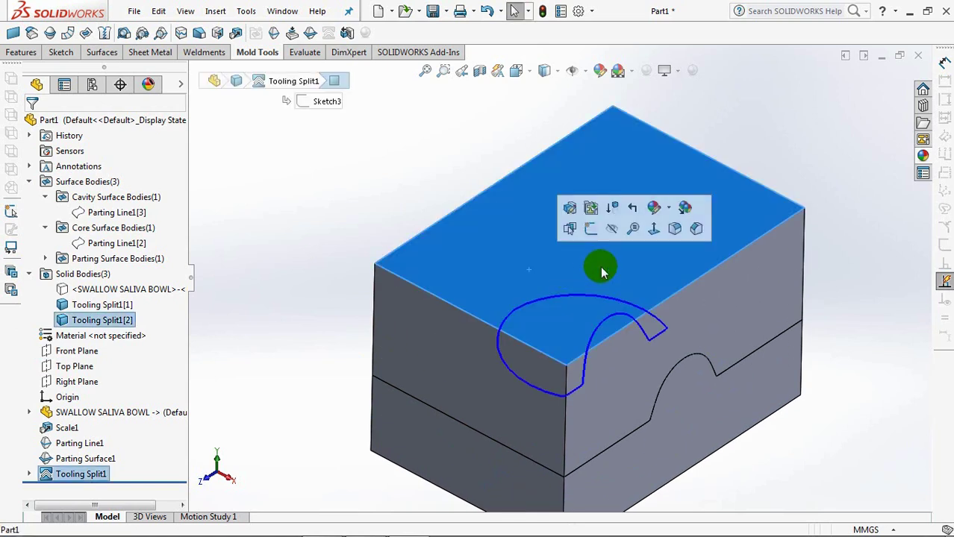
left_click(610, 229)
left_click(88, 444)
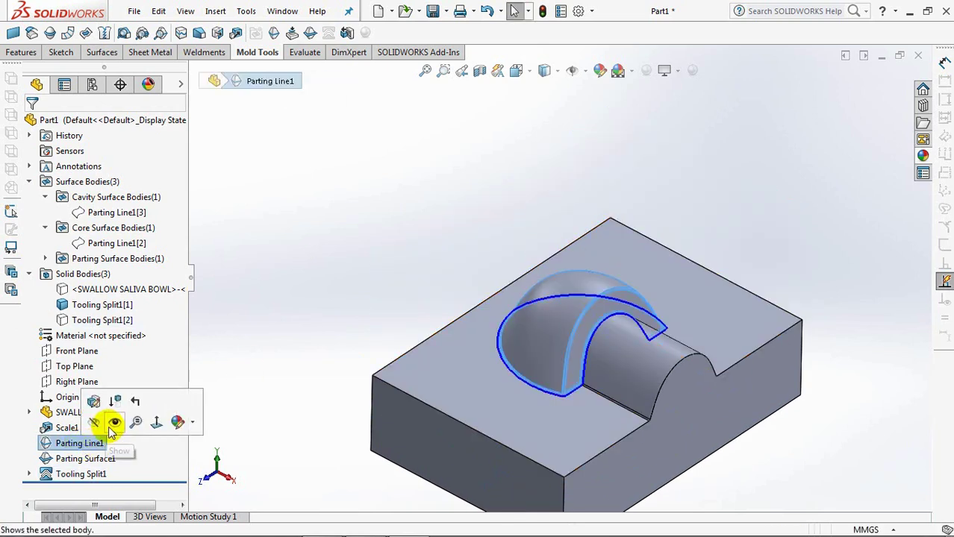
left_click(93, 426)
left_click(328, 312)
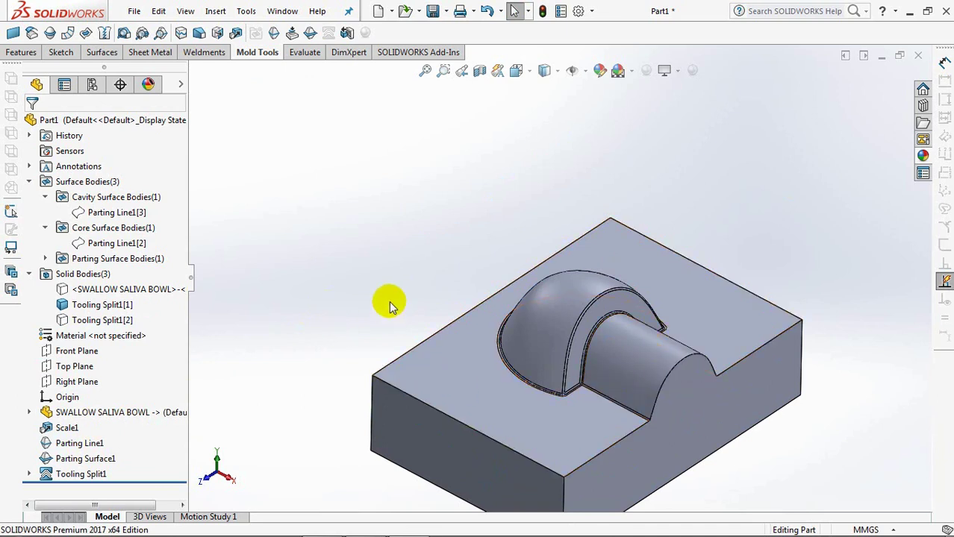
Start a sketch on the Front Plane and draw a slanted line joined to a horizontal line.
key("ctrl+7")
left_click(75, 351)
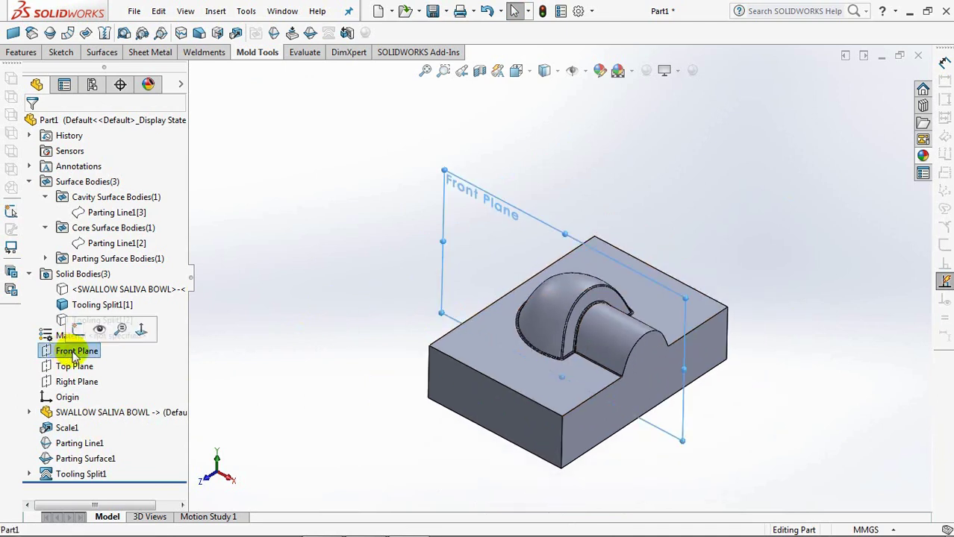
left_click(141, 334)
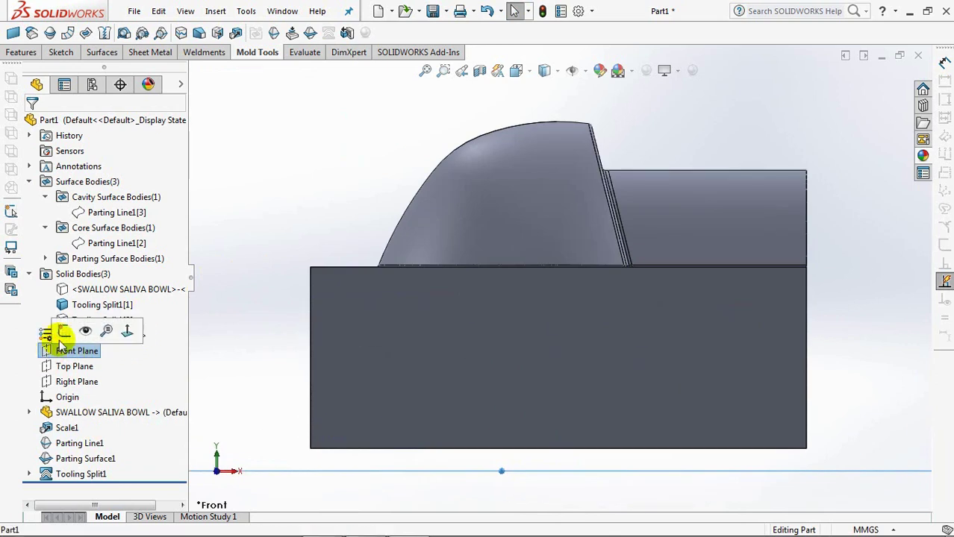
left_click(63, 333)
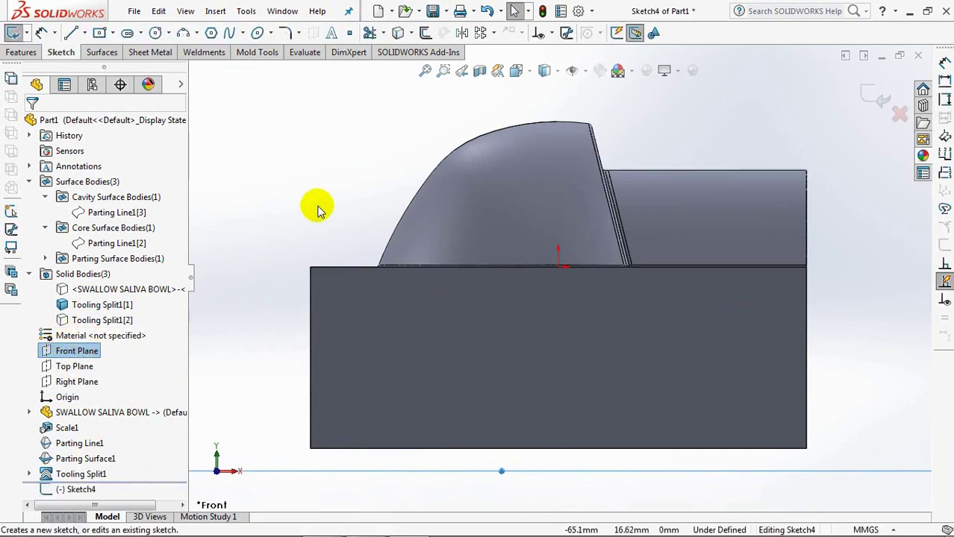
left_click(71, 33)
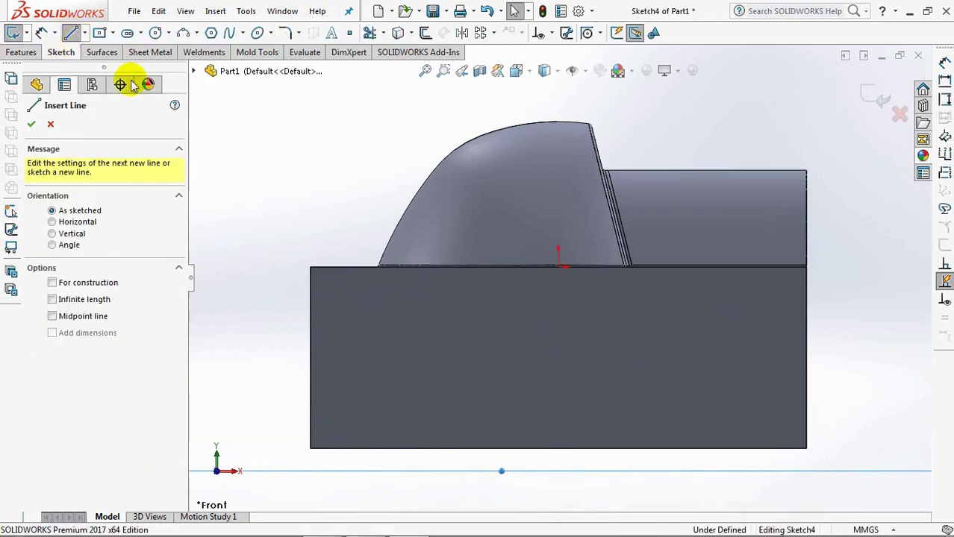
left_click(650, 172)
left_click(673, 266)
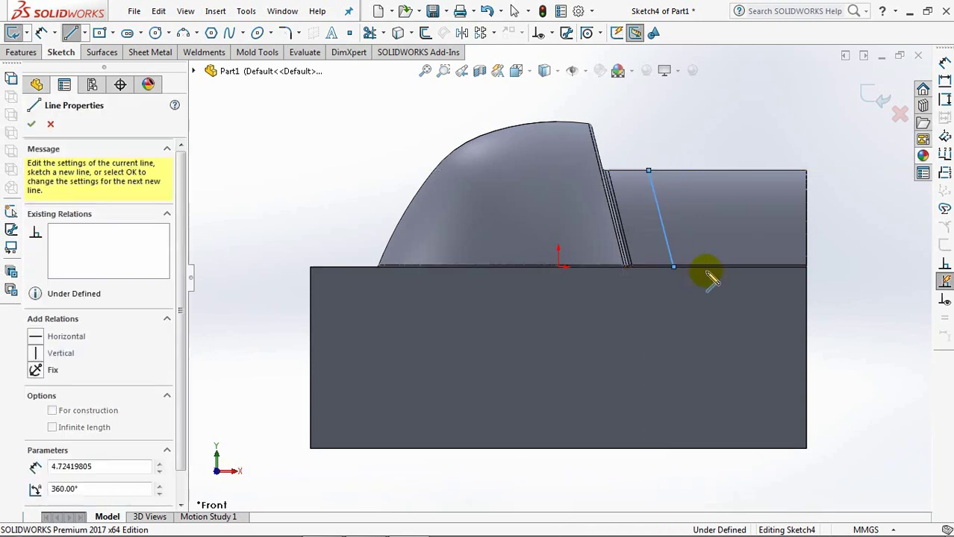
left_click(806, 266)
key("Escape")
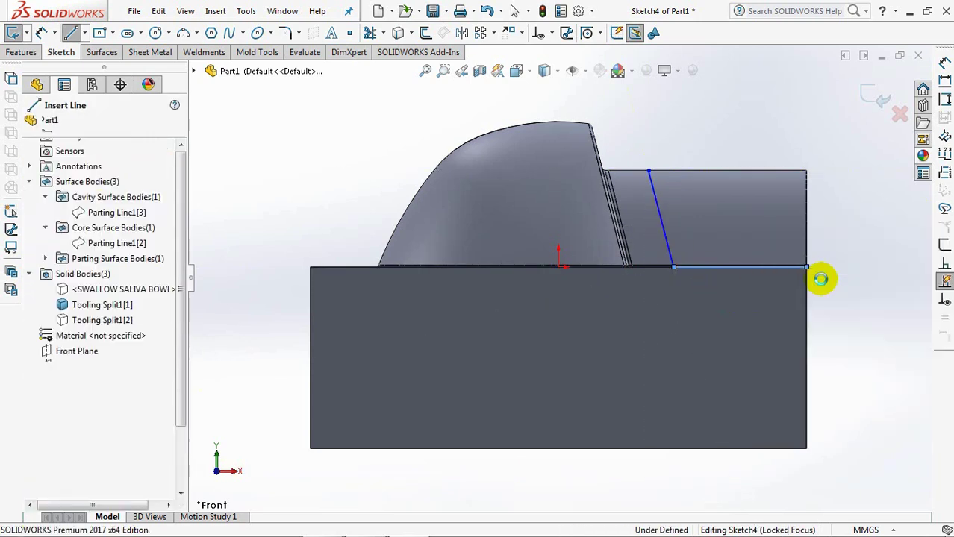
key("Escape")
Make the slanted sketch line parallel to the model's slanted edge.
left_click(657, 207)
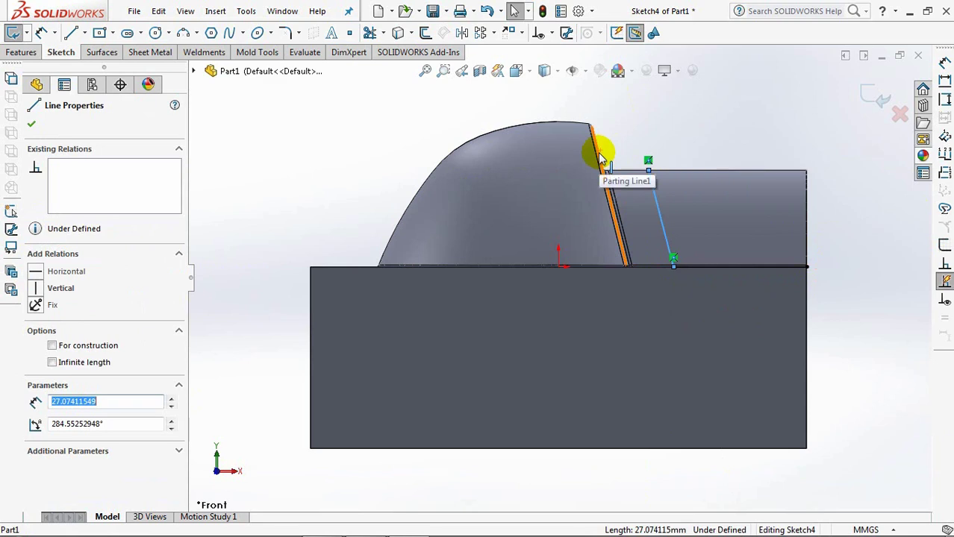
left_click(605, 152, "ctrl")
left_click(684, 96)
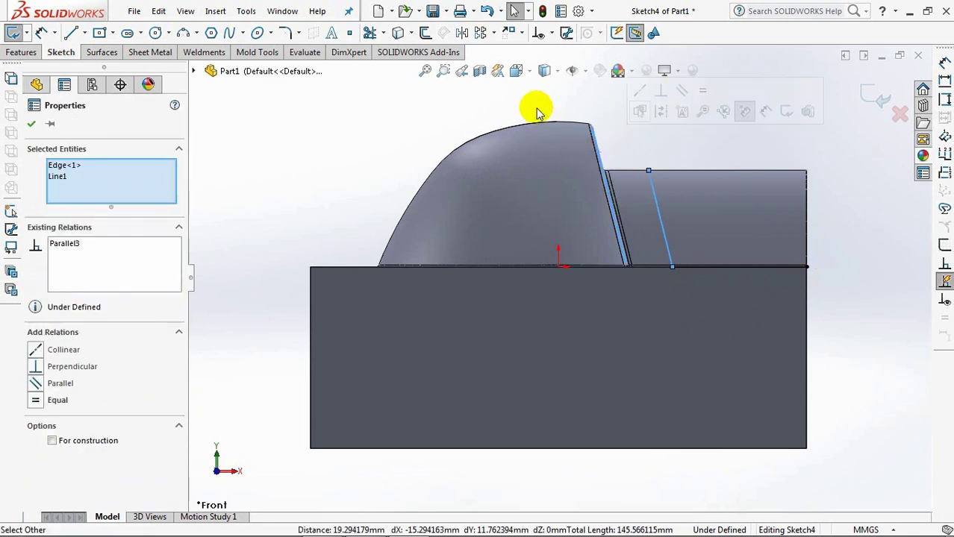
left_click(536, 107)
Dimension the slanted line 10 mm from the model edge and move the dimension up.
left_click(41, 32)
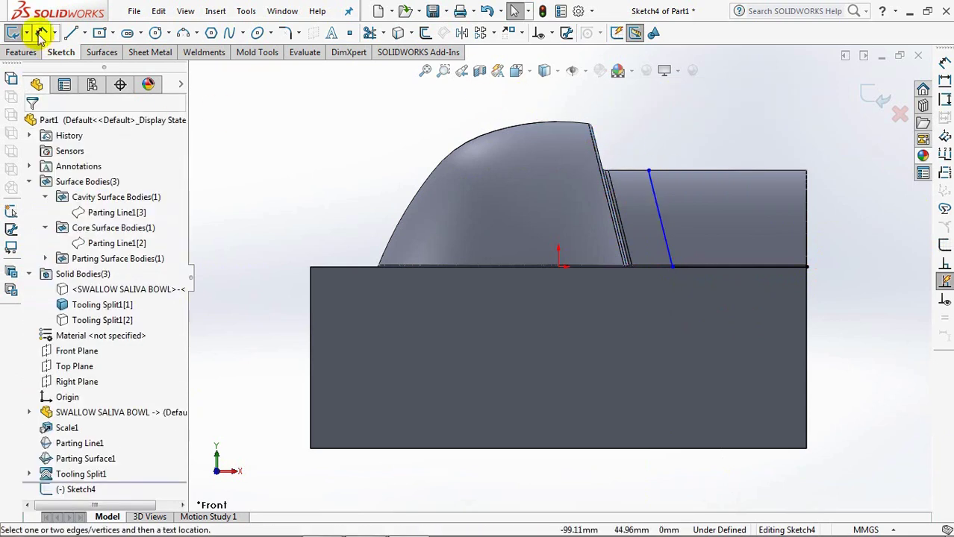
left_click(597, 142)
left_click(651, 185)
left_click(625, 143)
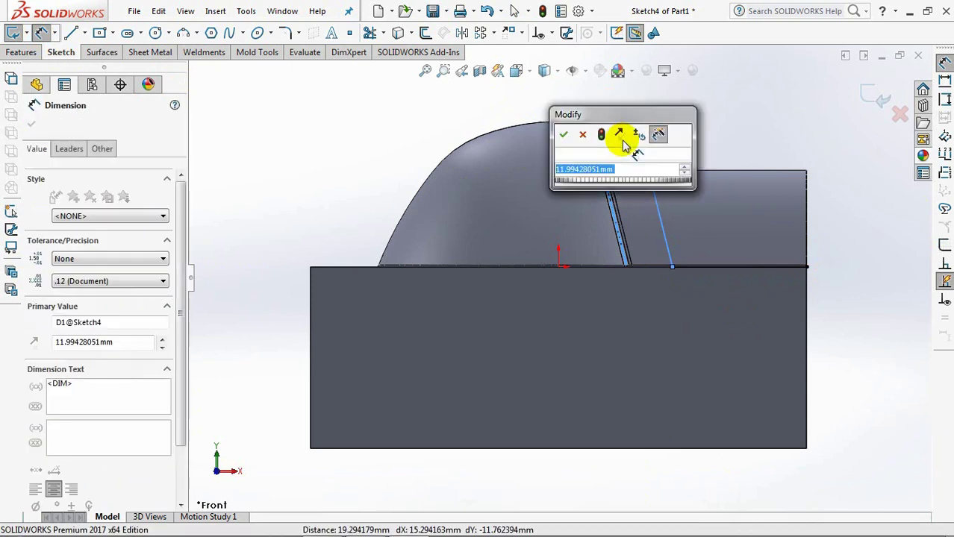
type("10")
left_click(562, 132)
left_click(728, 134)
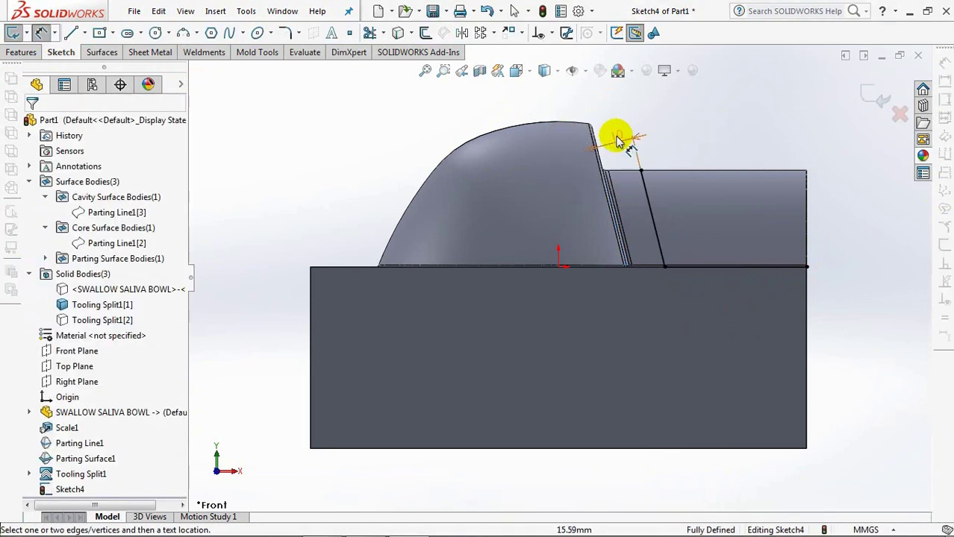
left_click_drag(616, 136, 605, 99)
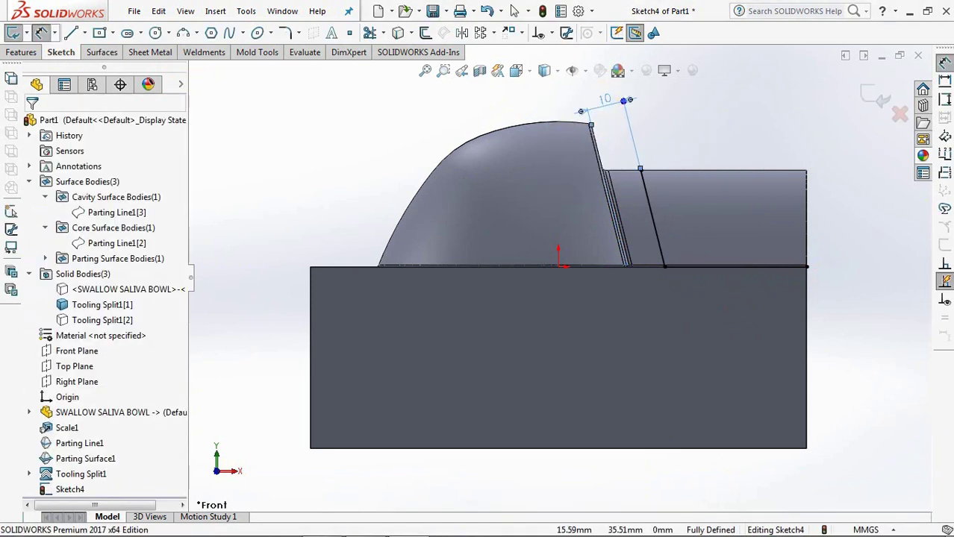
Round the corner between the angled line and the base with a 1 mm sketch fillet, then exit the sketch.
left_click(284, 33)
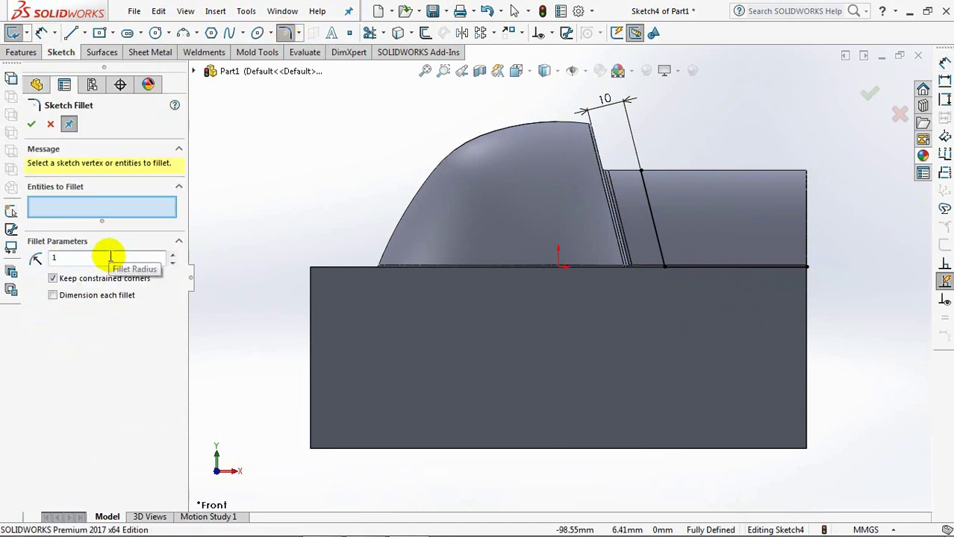
key("Tab")
left_click(666, 272)
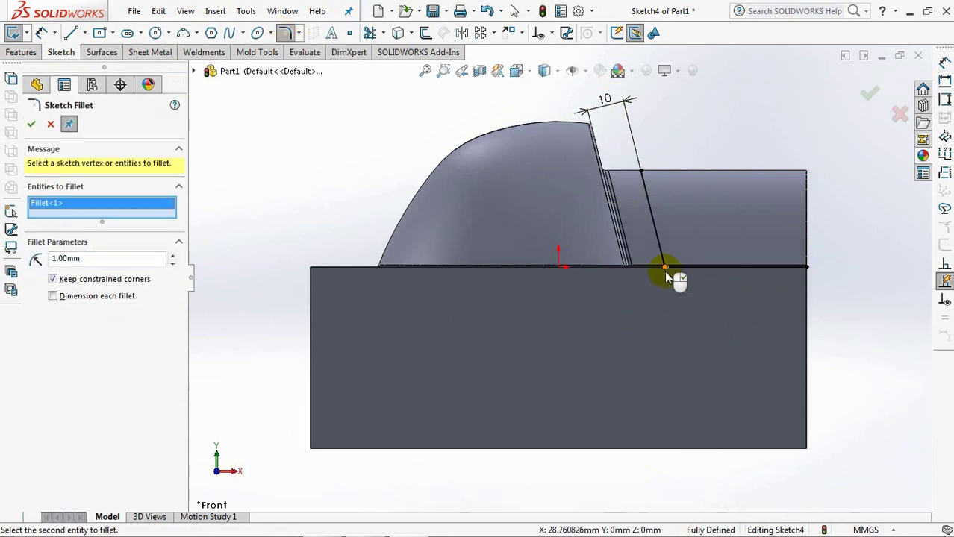
scroll(667, 276, "down", 3)
left_click(866, 97)
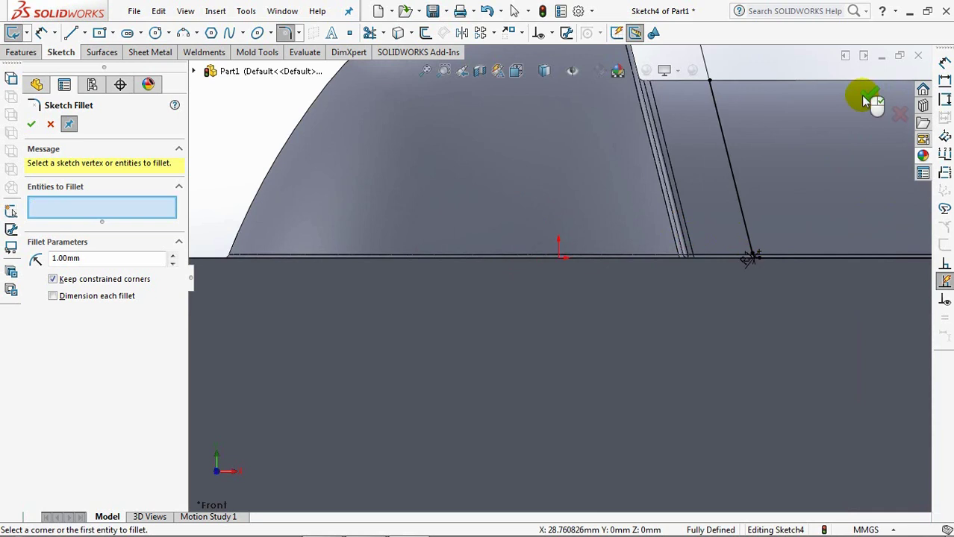
left_click(867, 98)
left_click(865, 97)
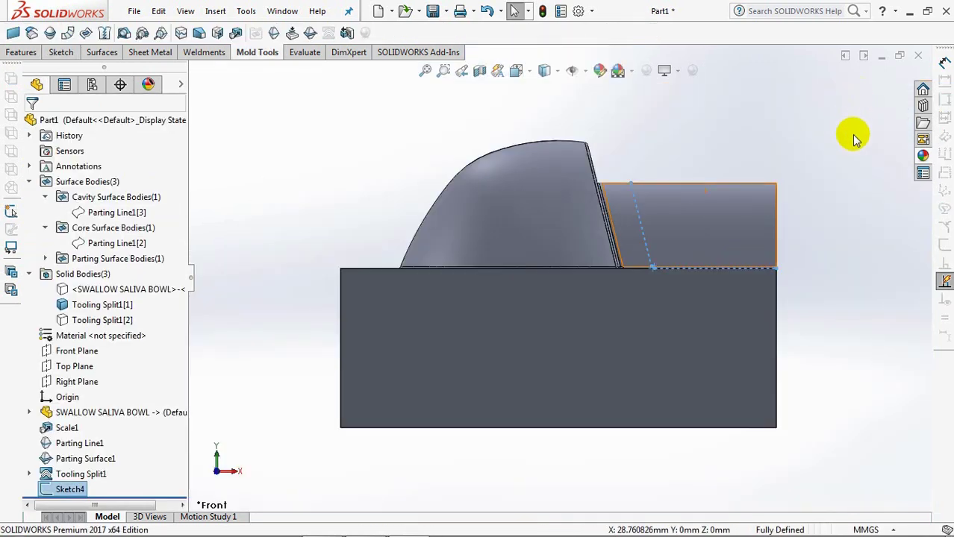
Split the core block along Sketch4 into separate bodies, keeping the rear arch piece as Body 2.
left_click(24, 55)
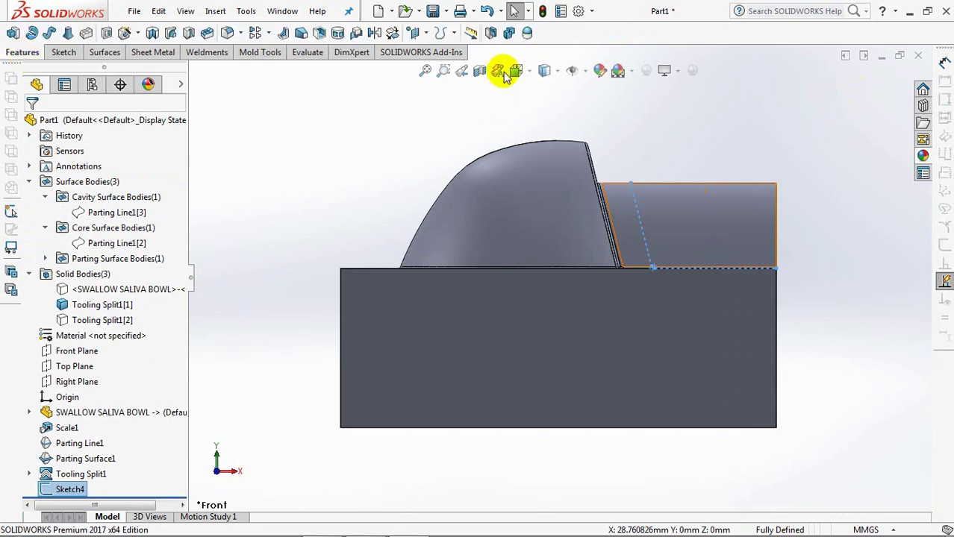
left_click(494, 31)
left_click(88, 293)
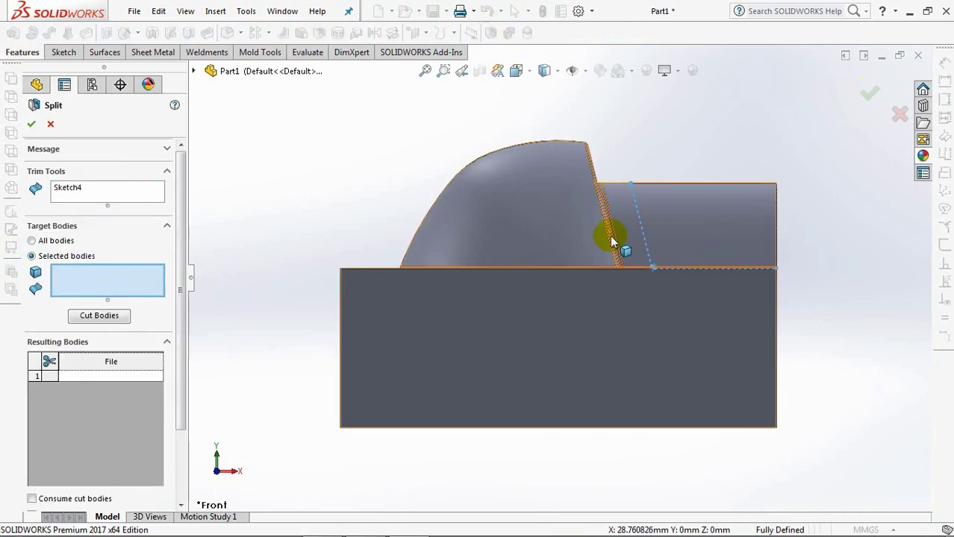
left_click(681, 231)
key("ctrl+7")
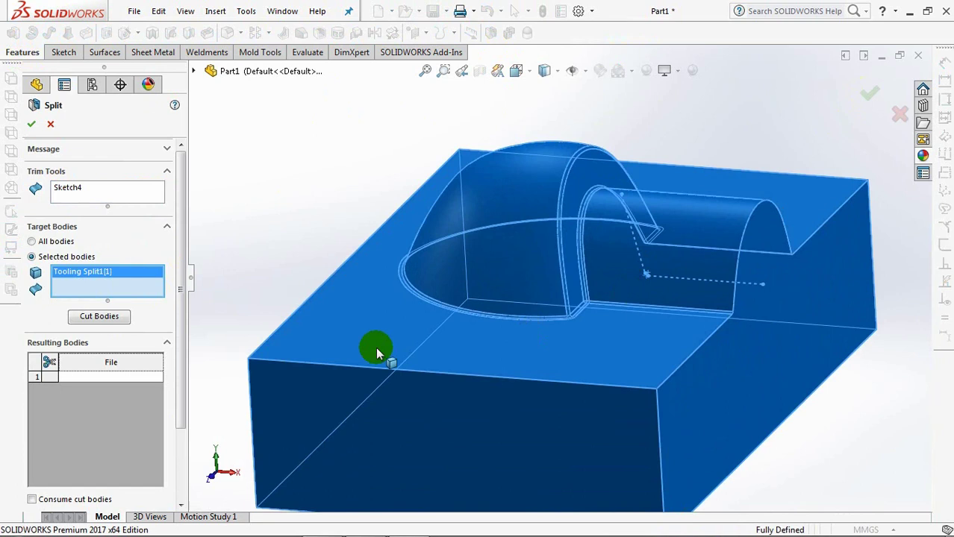
left_click(98, 317)
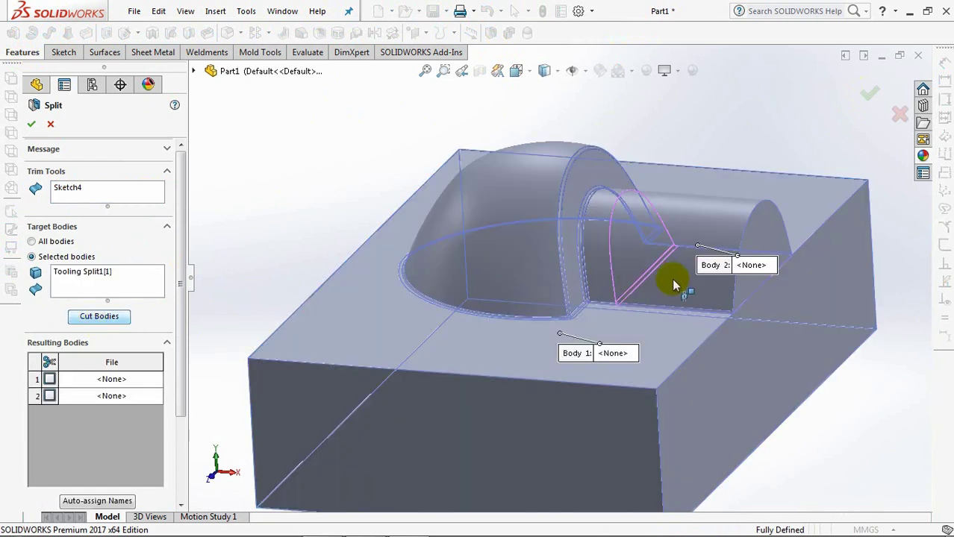
left_click(668, 286)
scroll(181, 362, "down", 3)
scroll(187, 366, "up", 3)
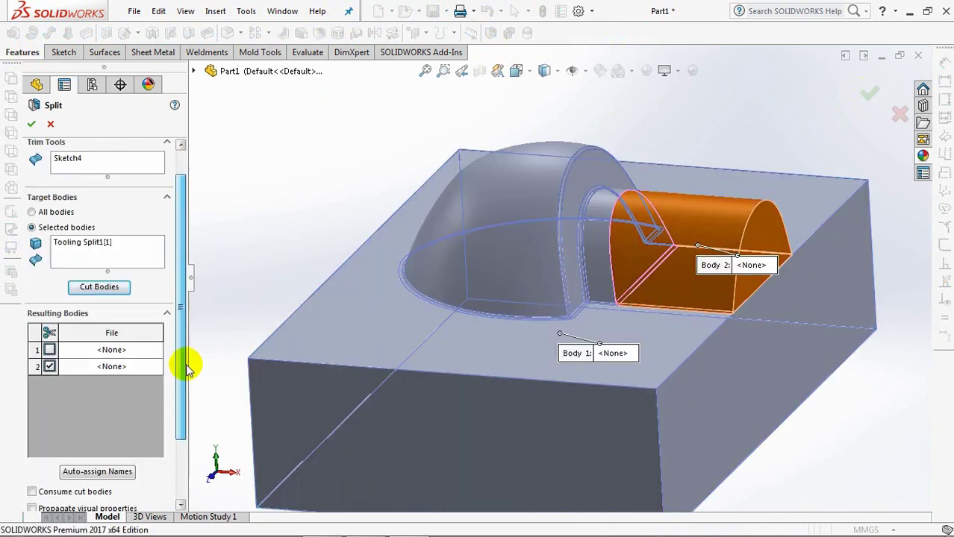
left_click(34, 124)
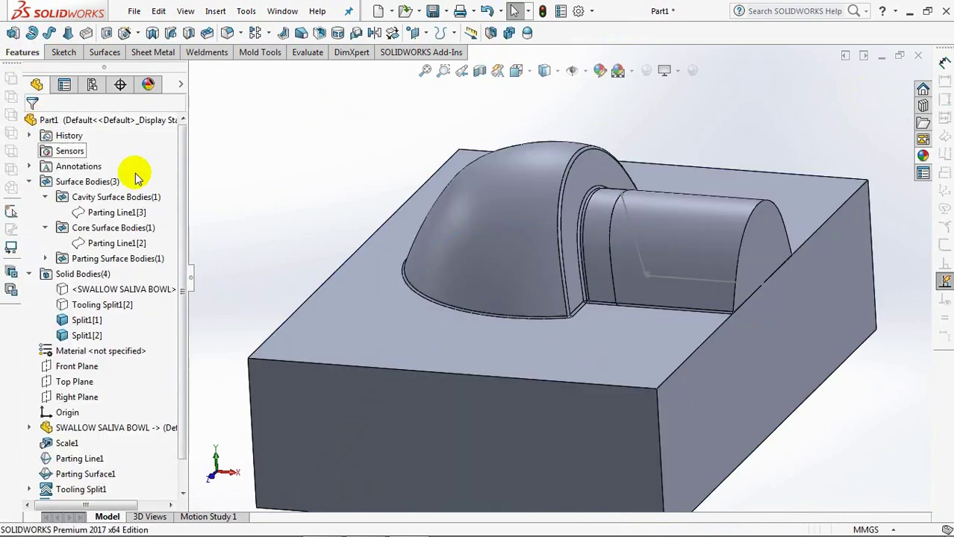
Hide Sketch4 and clear the tooling body selection.
left_click(673, 277)
left_click(733, 239)
left_click(97, 289)
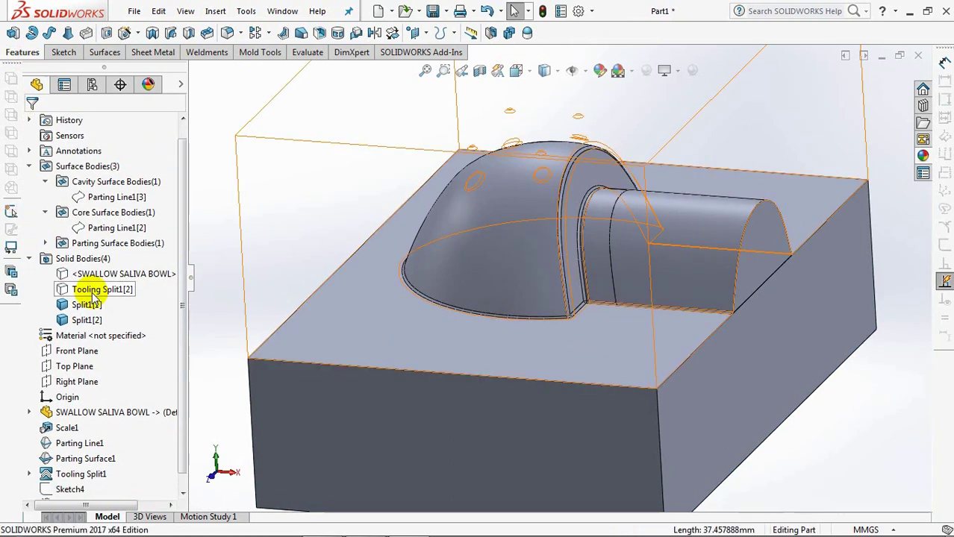
left_click(881, 395)
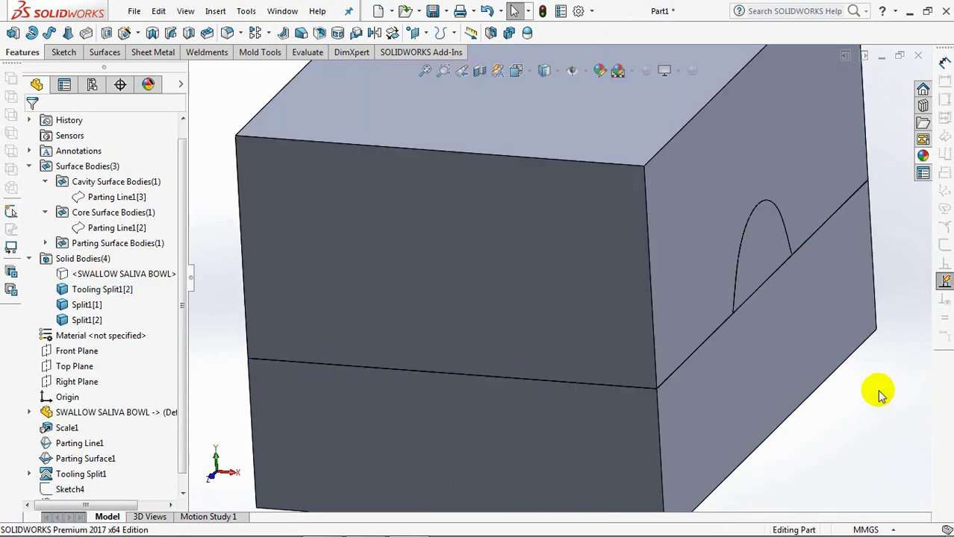
Combine Tooling Split1[2] and Split1[1] with the Add operation, previewing before accepting.
left_click(509, 32)
left_click(51, 164)
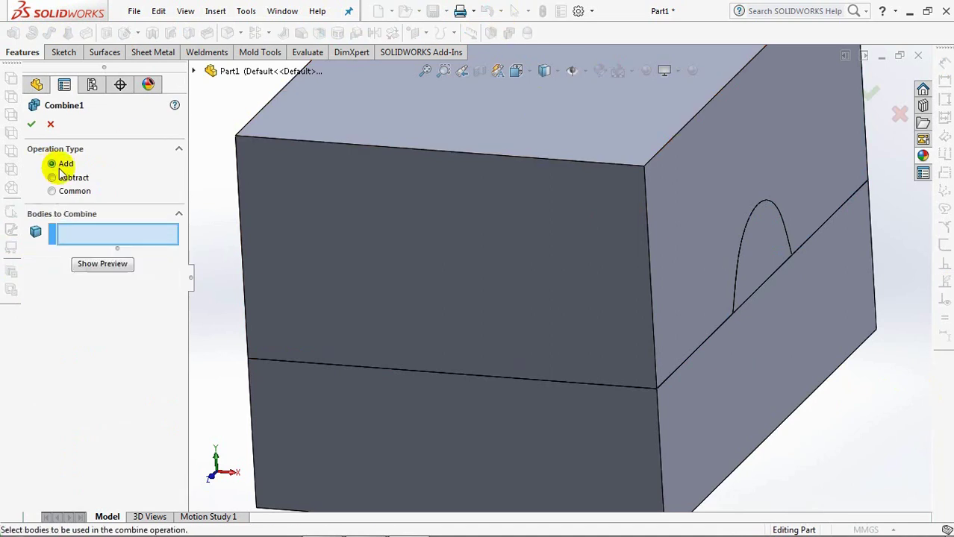
left_click(718, 191)
left_click(767, 258)
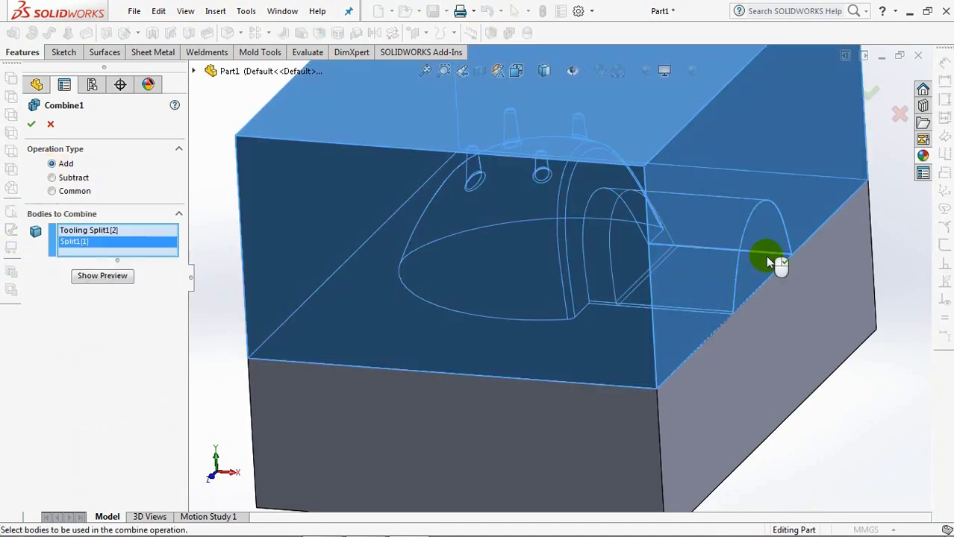
left_click(101, 277)
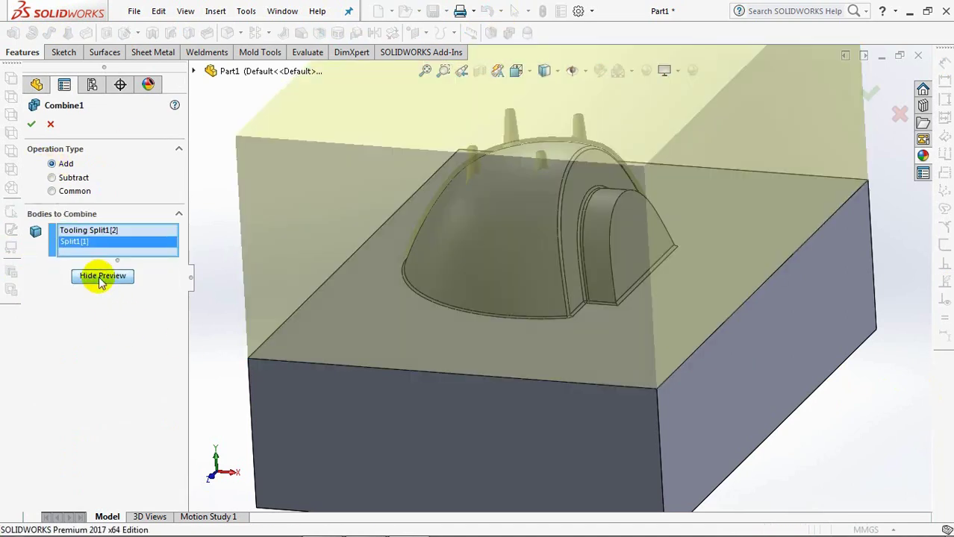
left_click(32, 127)
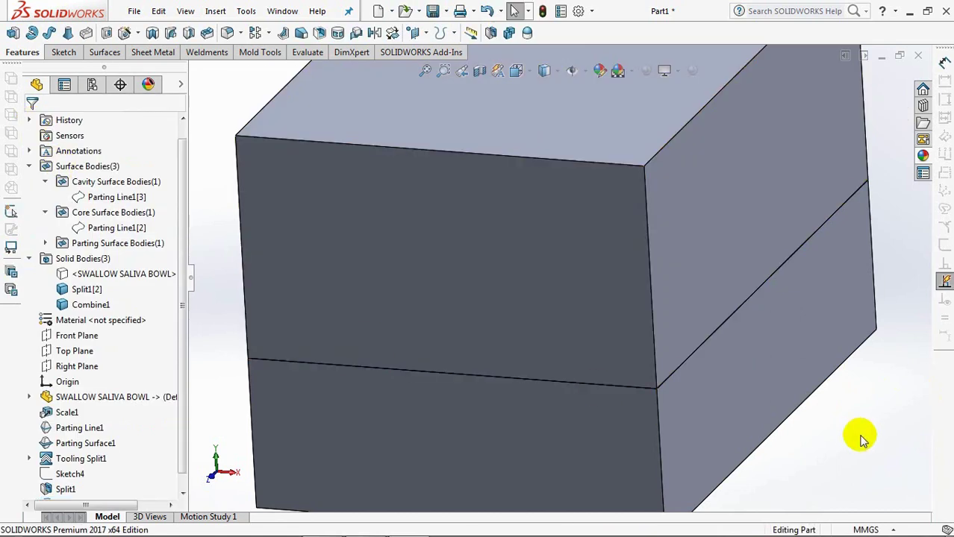
Show a section view along the front plane and inspect the cut face.
key("f")
left_click(480, 70)
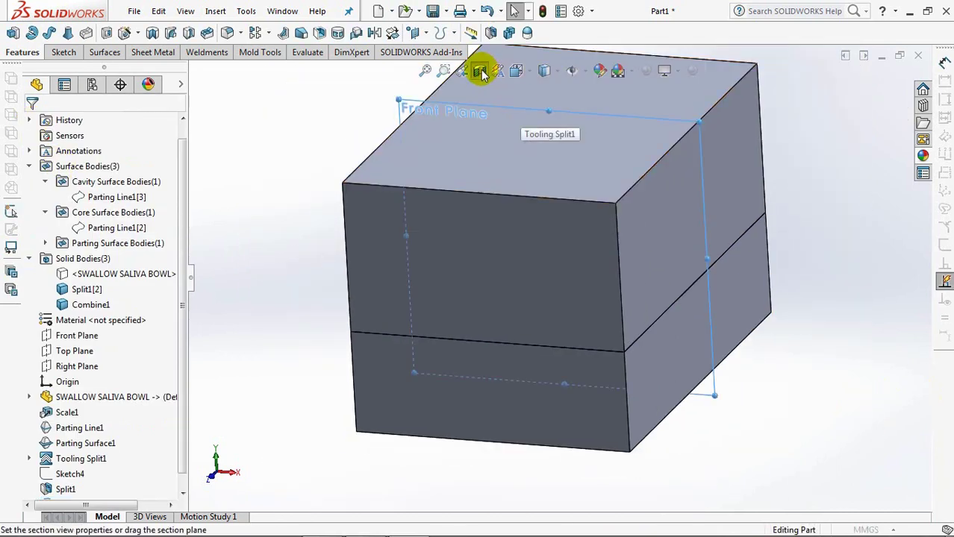
left_click(32, 126)
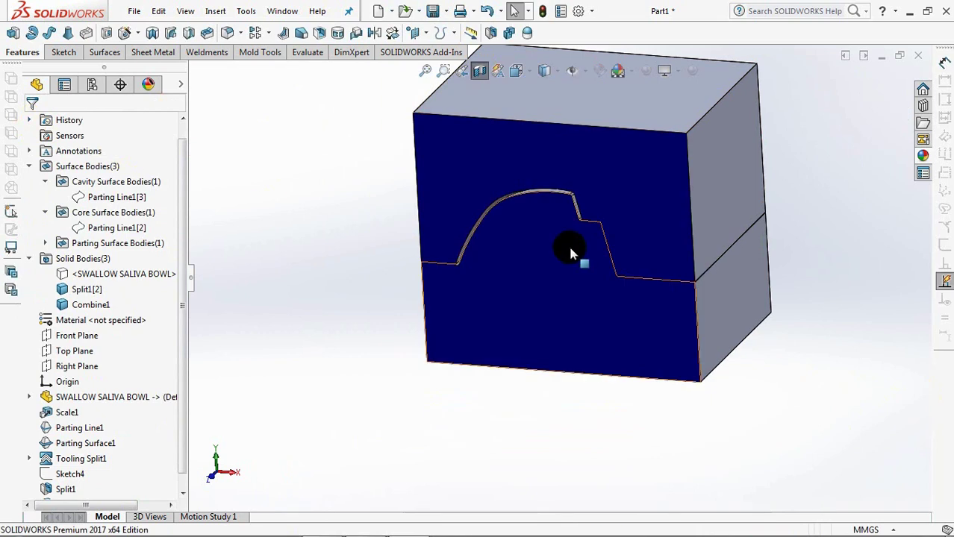
key("f")
scroll(578, 351, "down", 3)
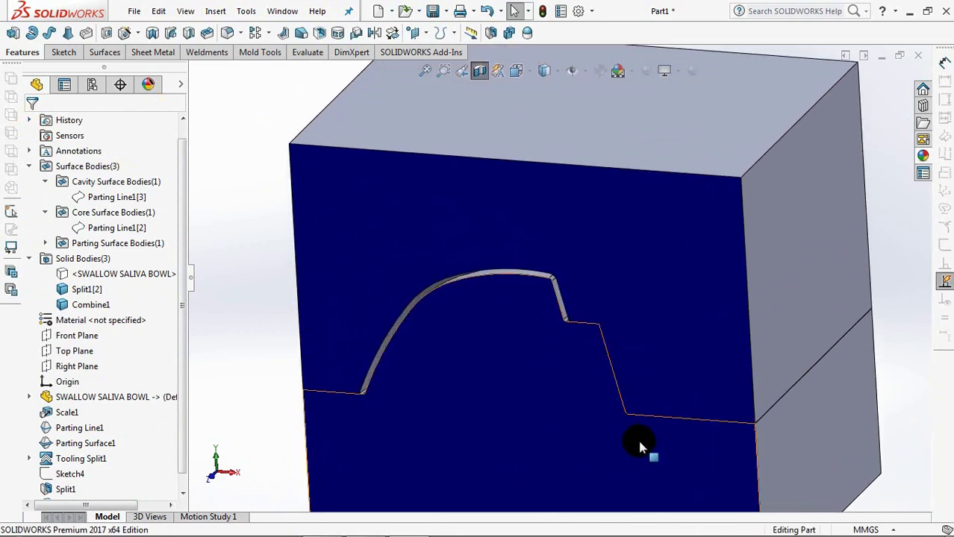
middle_click_drag(642, 416, 646, 322, "ctrl")
scroll(645, 323, "down", 4)
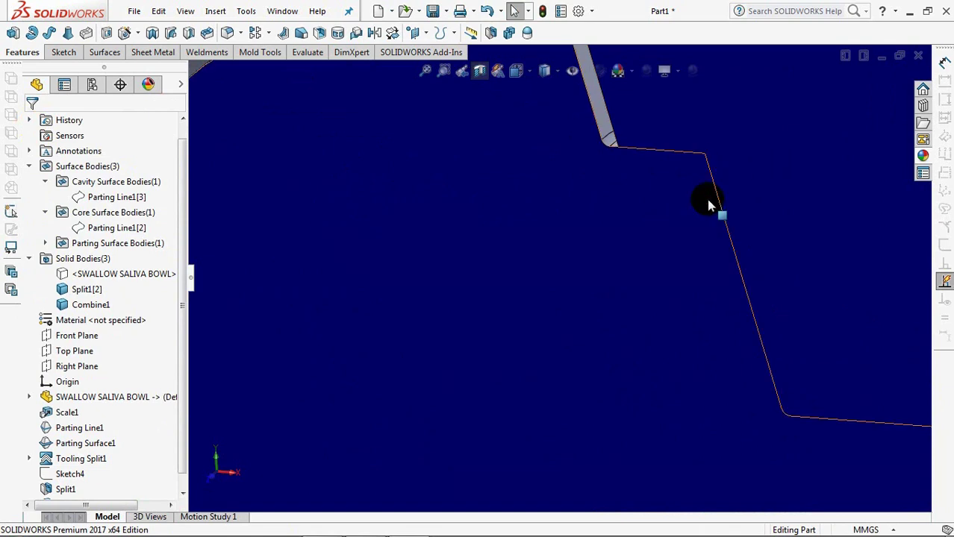
scroll(705, 206, "up", 5)
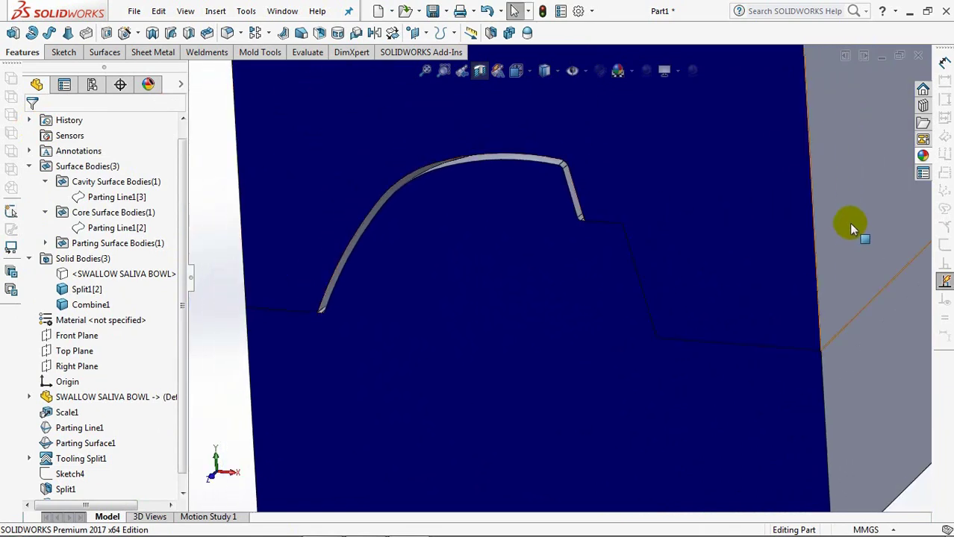
Hide the grey upper tooling body and turn the section view off.
left_click(849, 223)
left_click(847, 180)
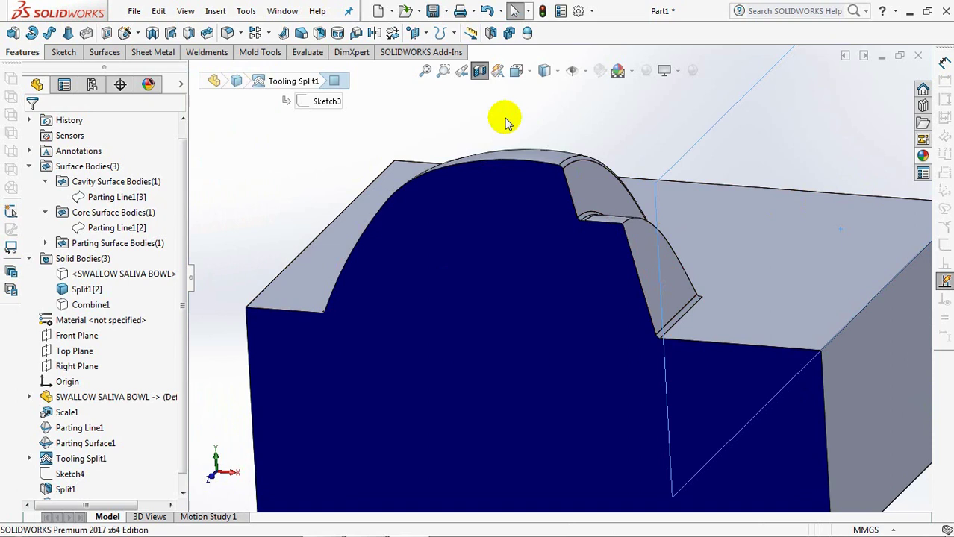
left_click(479, 70)
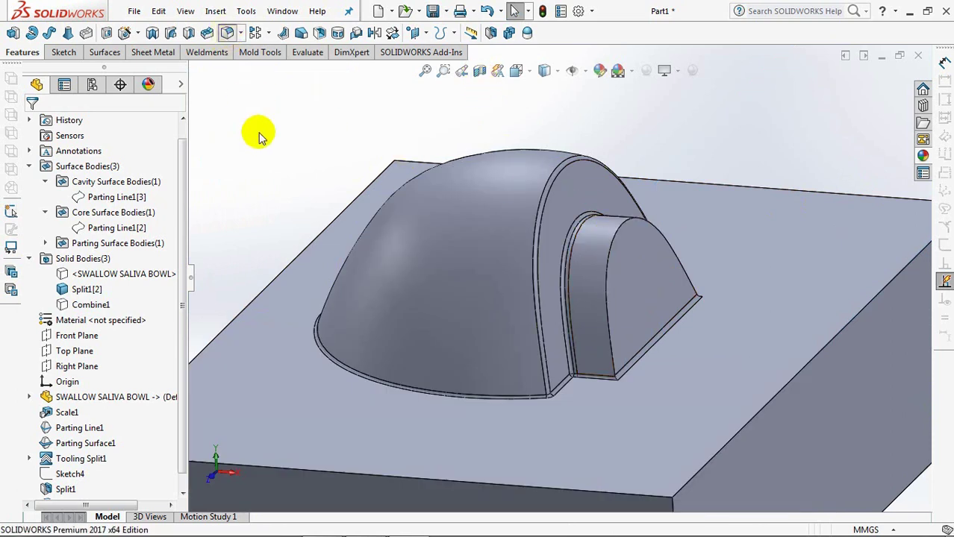
Round the arch's outer edge with a 2 mm fillet.
type("2")
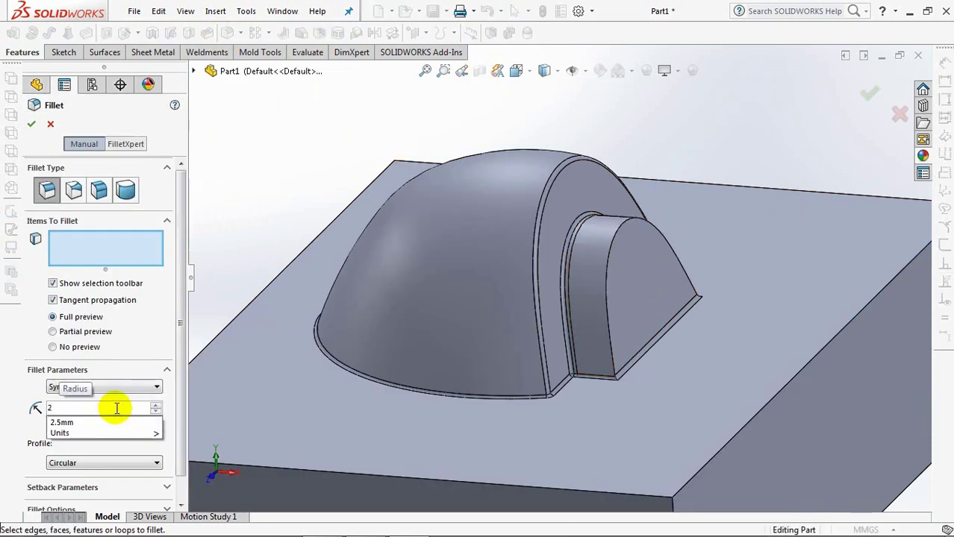
key("Tab")
left_click(607, 290)
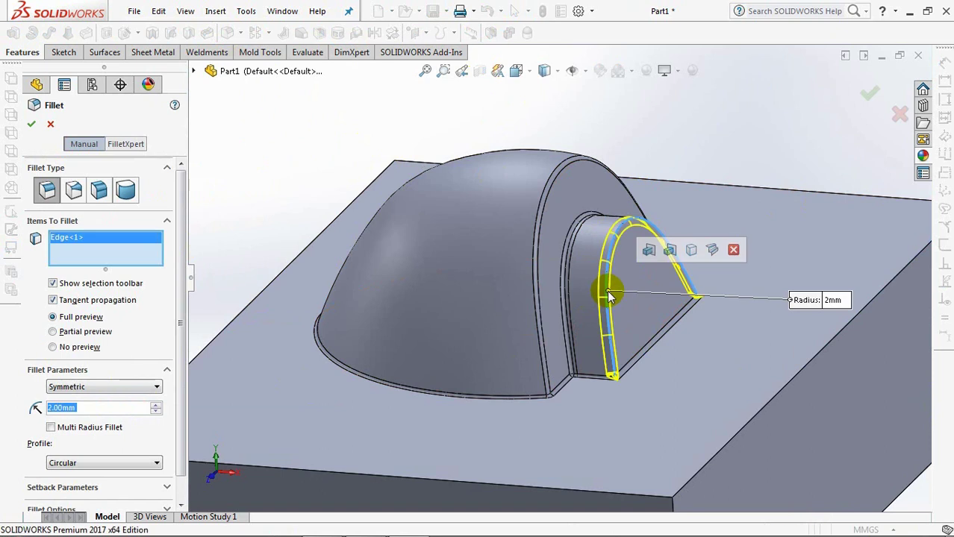
left_click(30, 124)
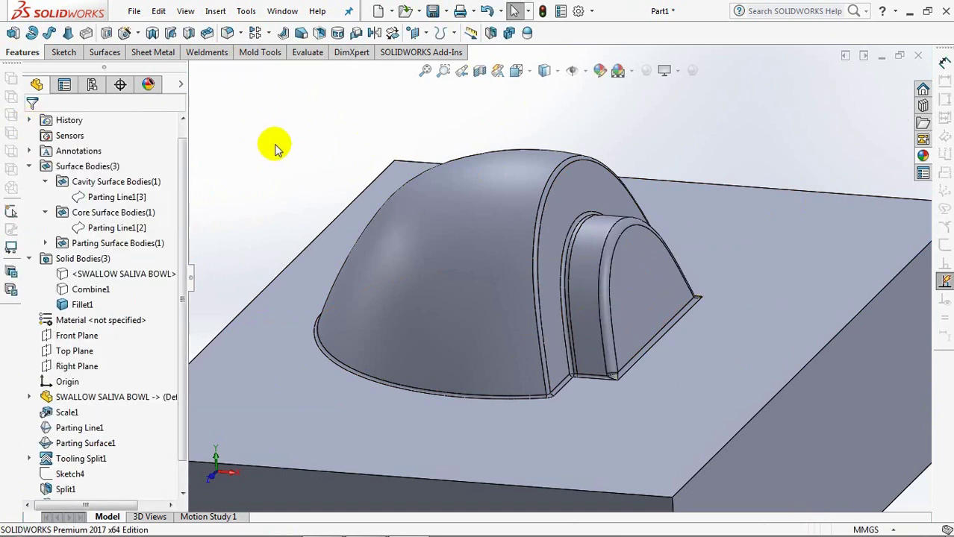
Check Combine1 in a section view, then zoom and orbit toward the bowl's rim edge.
left_click(112, 293)
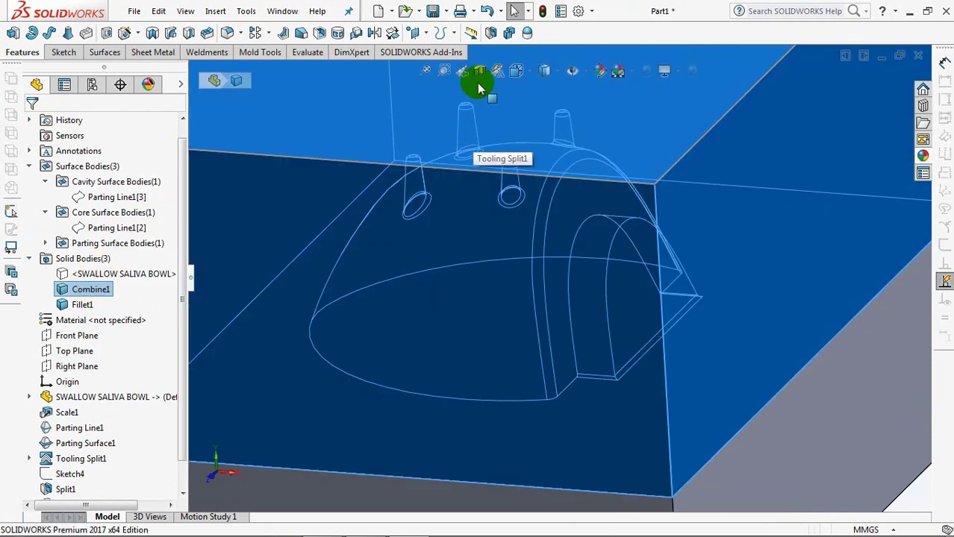
left_click(480, 71)
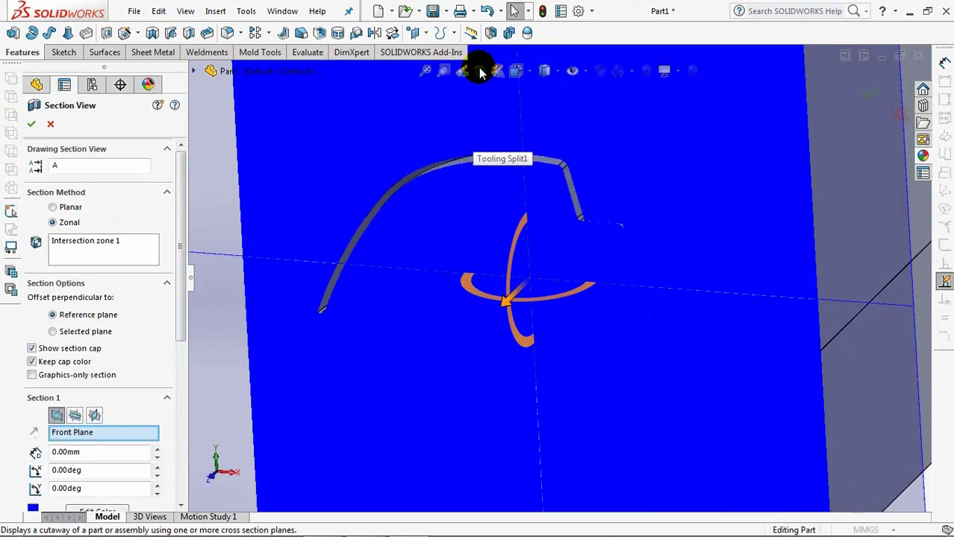
left_click(31, 124)
middle_click_drag(619, 258, 642, 179, "shift")
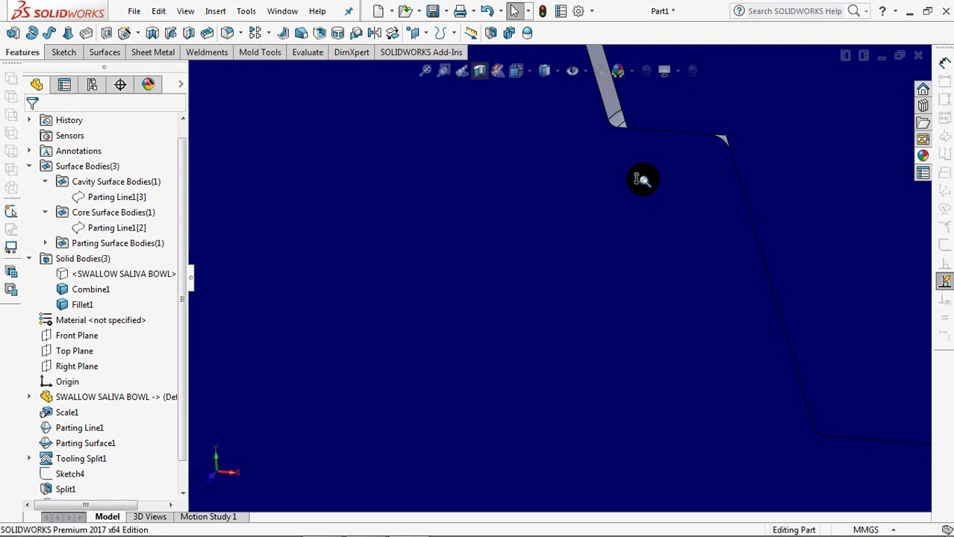
middle_click_drag(721, 201, 681, 179)
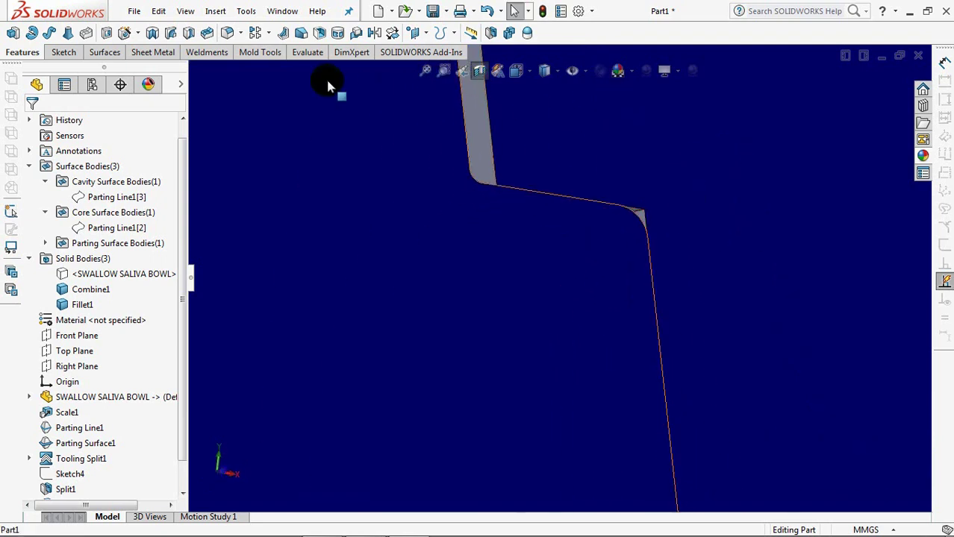
Round the bowl's curved rim edge with a 1 mm fillet.
left_click(228, 34)
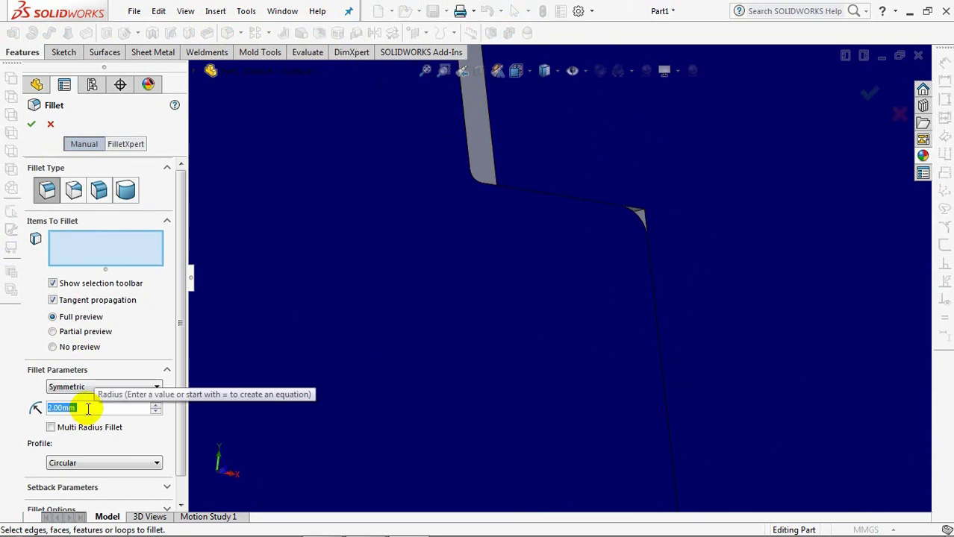
type("1")
key("Tab")
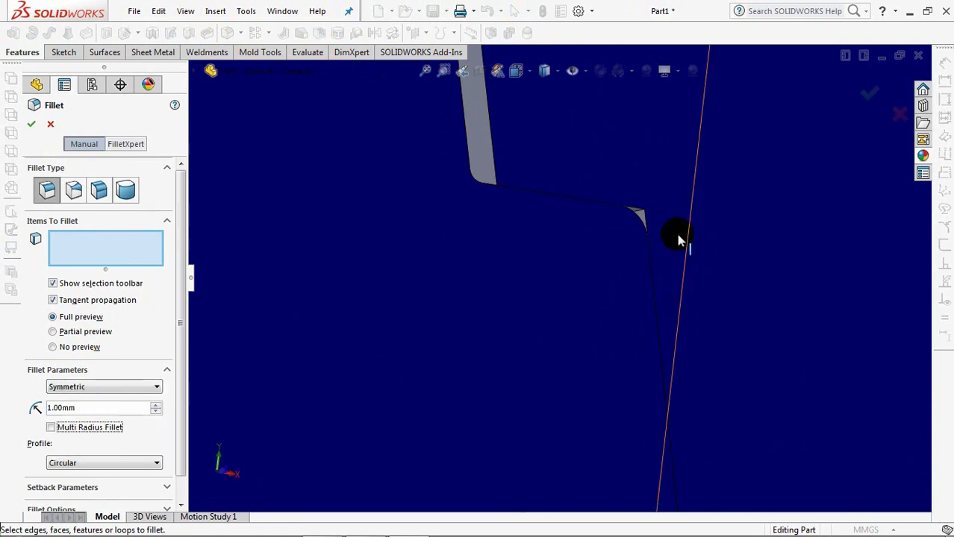
middle_click_drag(700, 249, 741, 134)
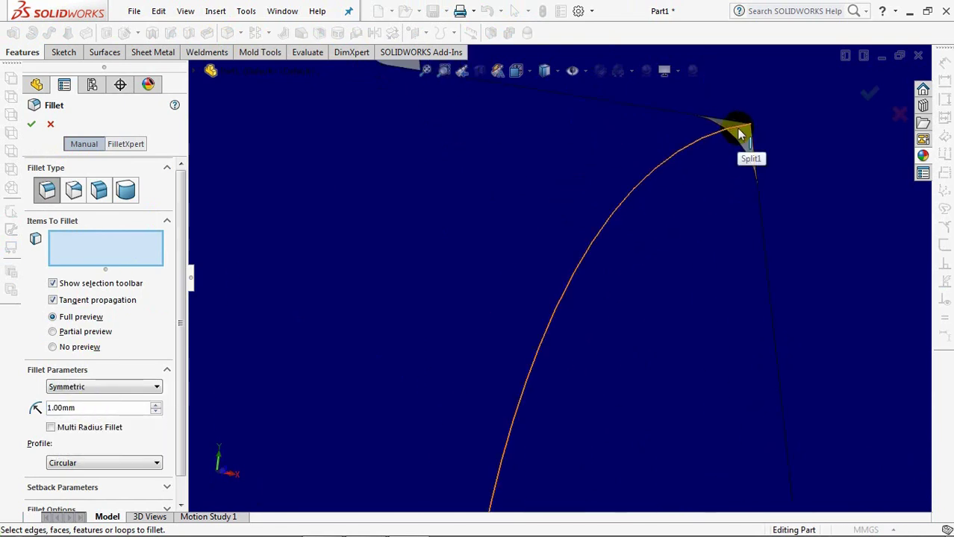
left_click(736, 128)
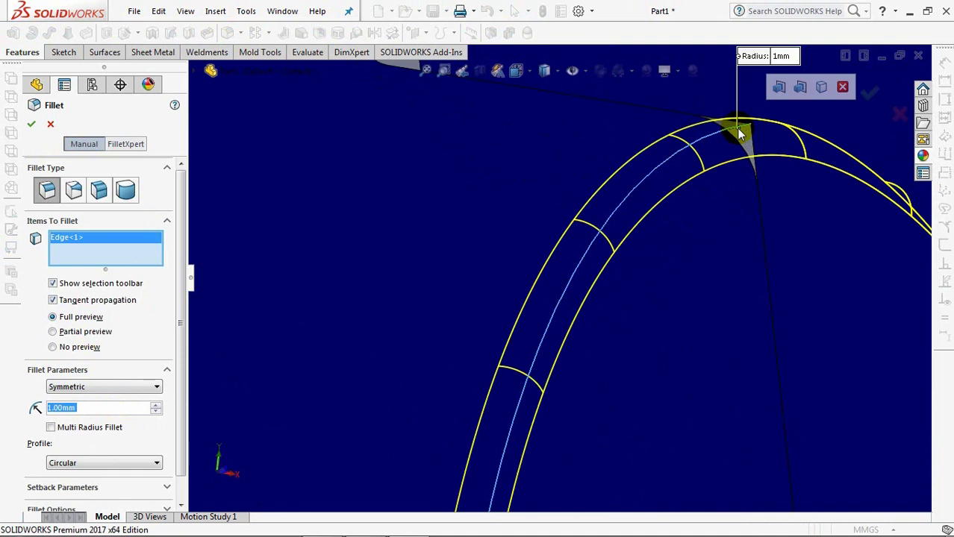
left_click(32, 126)
scroll(749, 155, "down", 3)
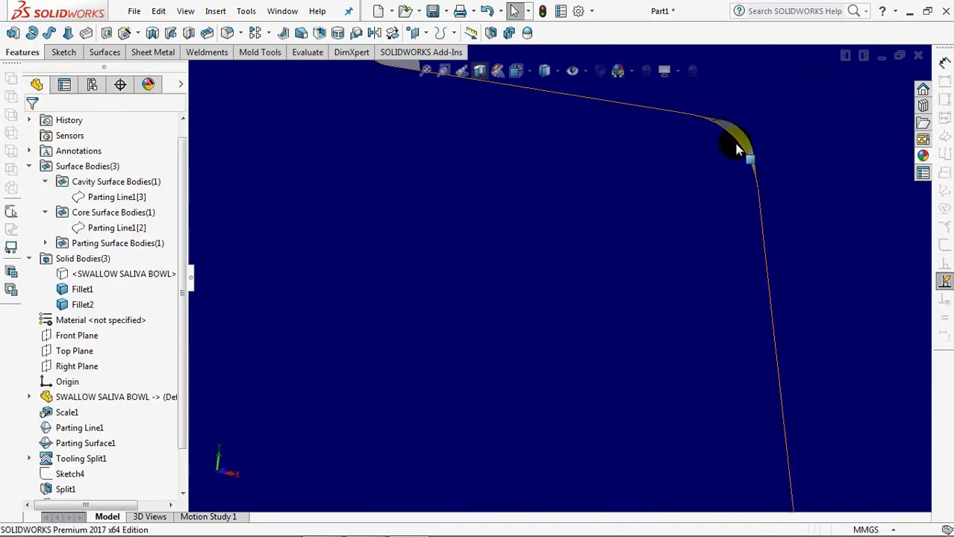
scroll(735, 166, "down", 3)
scroll(694, 310, "up", 2)
scroll(634, 344, "down", 6)
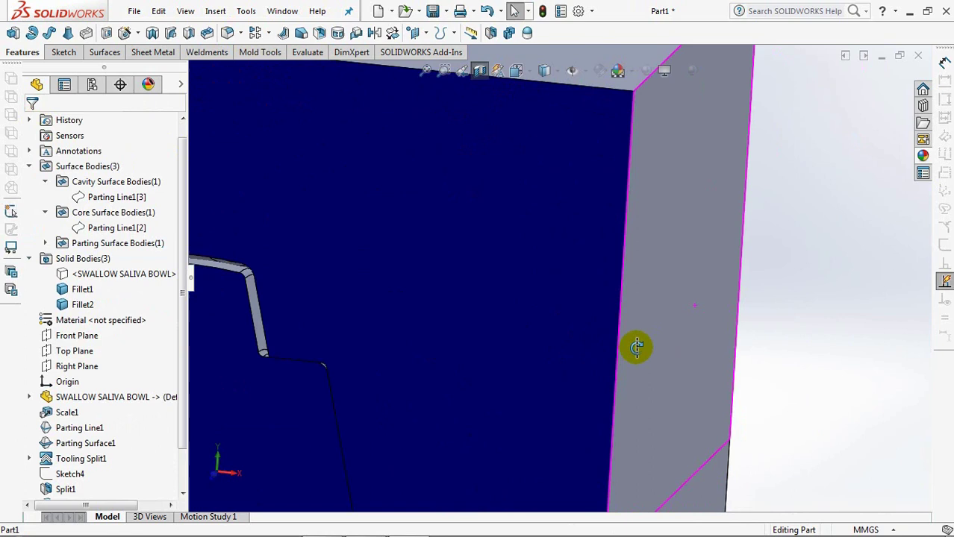
scroll(684, 298, "up", 5)
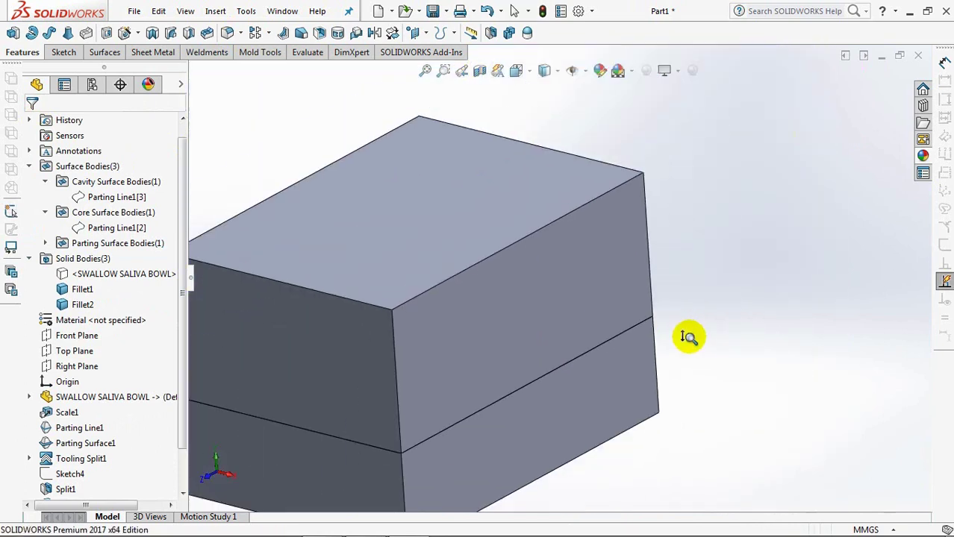
Switch to isometric view and hide the upper mold block to reveal the core.
key("ctrl+7")
left_click(690, 275)
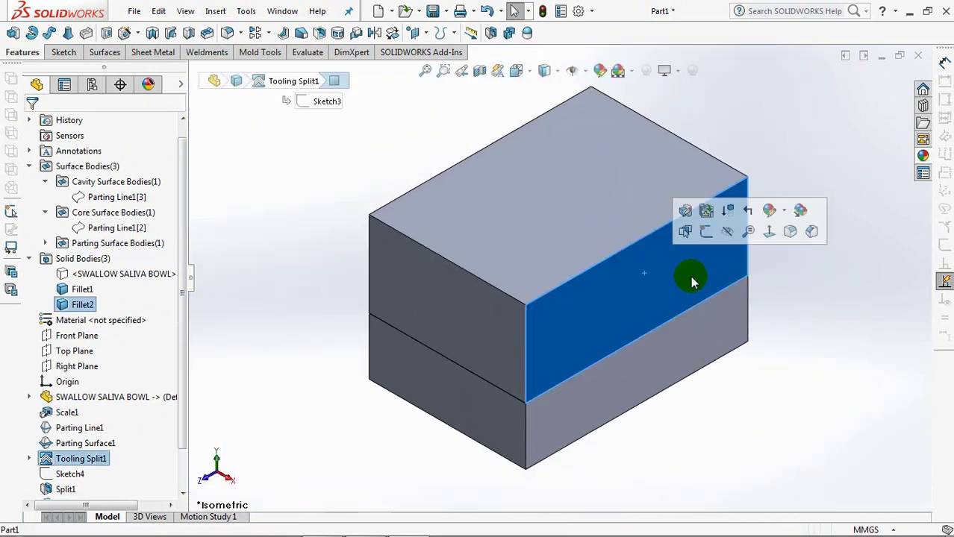
left_click(836, 269)
scroll(570, 286, "down", 4)
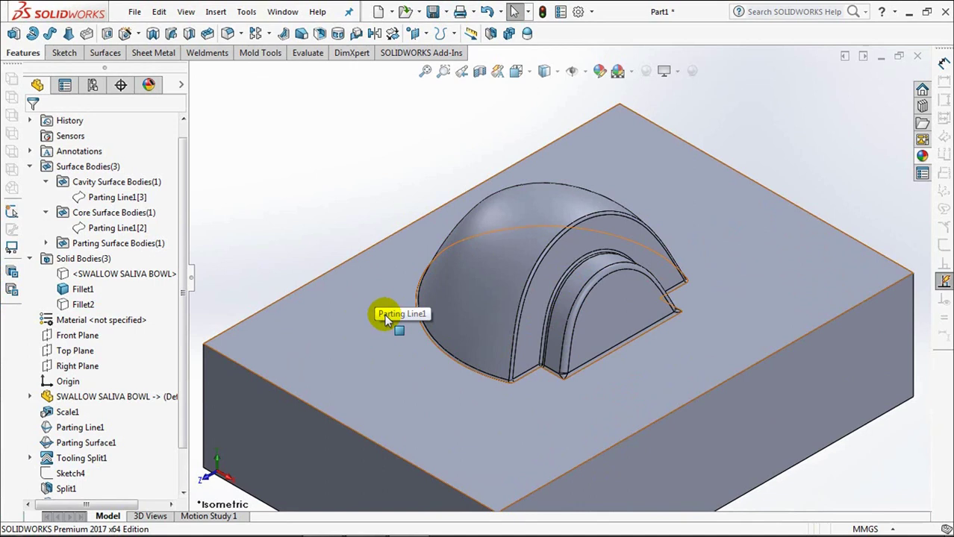
Start the Core feature with a sketch on the block's top face, viewed normal to it.
left_click(262, 58)
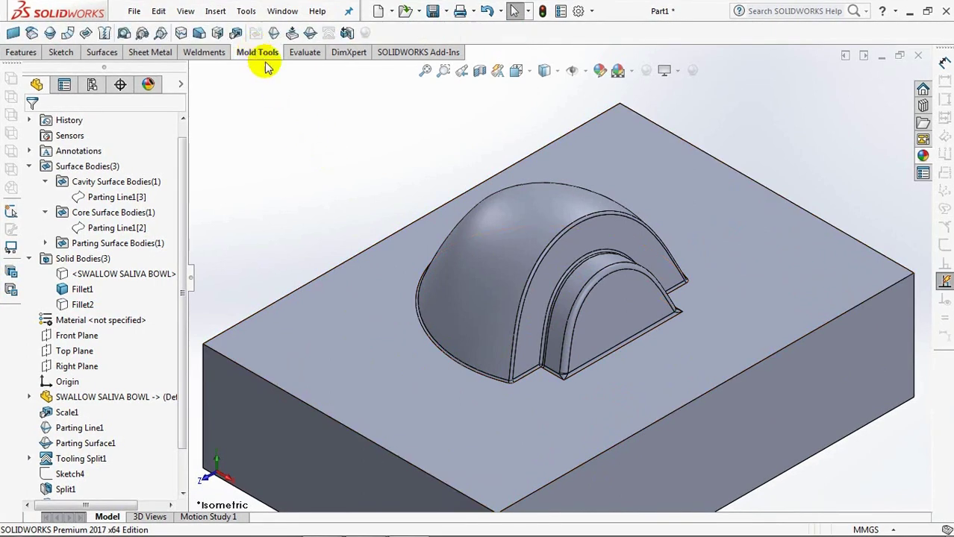
left_click(347, 34)
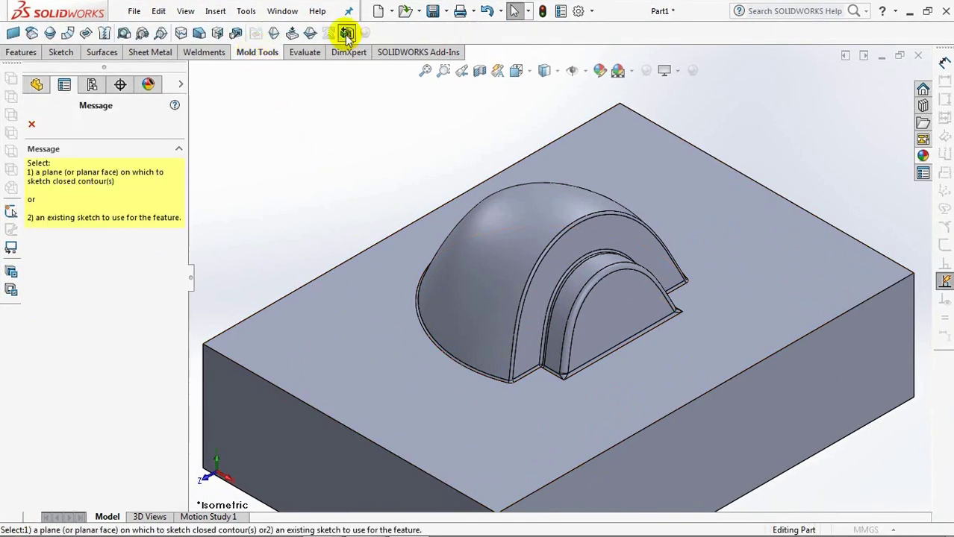
left_click(371, 322)
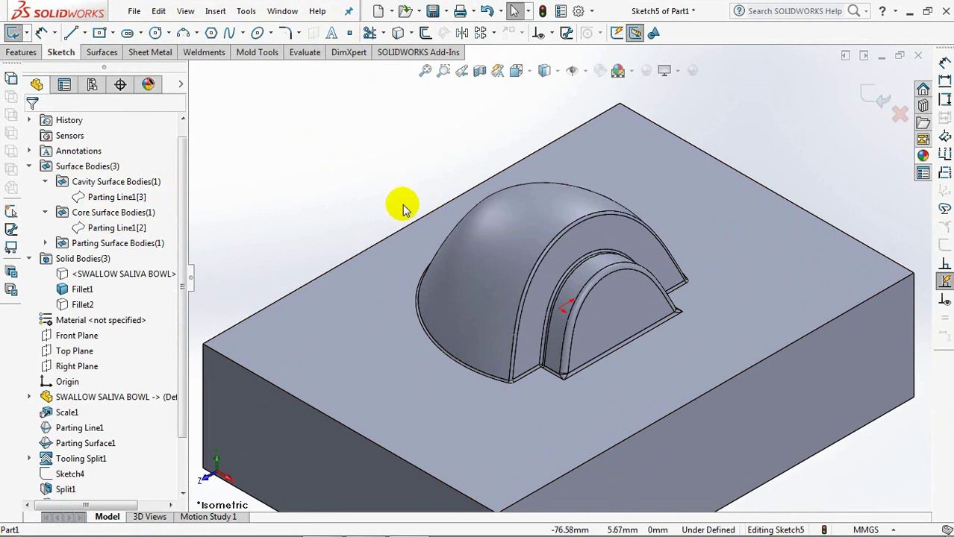
key("ctrl+8")
scroll(516, 263, "down", 3)
scroll(516, 263, "down", 2)
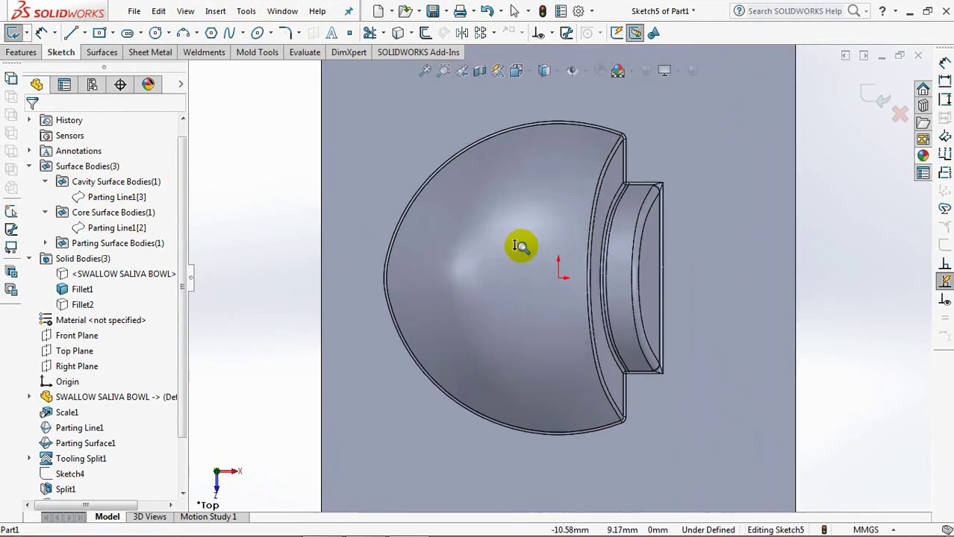
Draw a horizontal centerline from the bowl's flat end to the dome's rim.
left_click(85, 33)
left_click(140, 68)
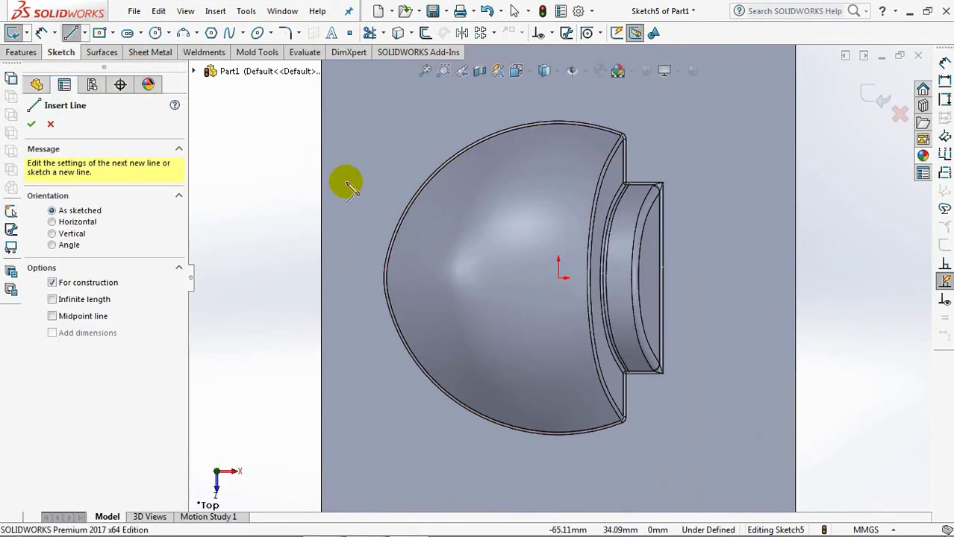
left_click(660, 278)
left_click(383, 279)
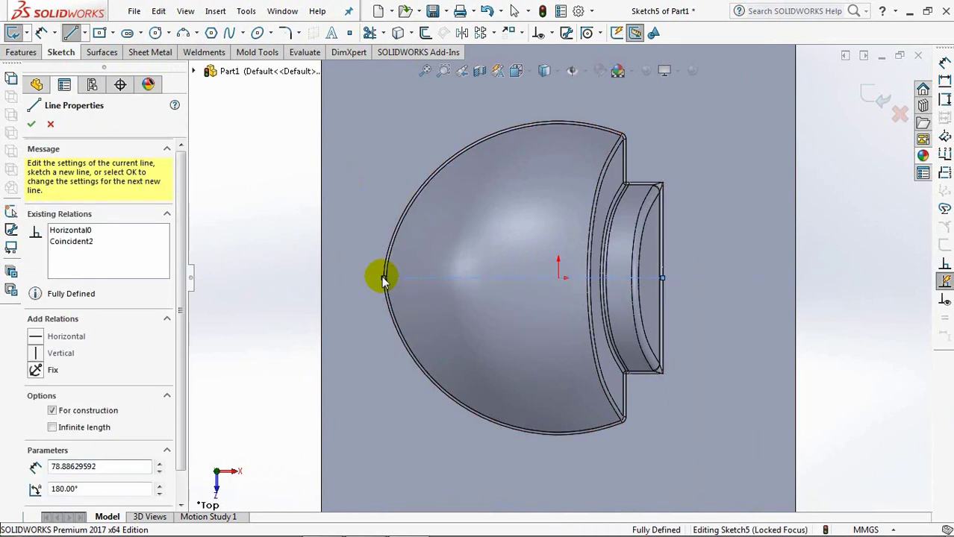
key("Escape")
key("Escape")
Draw a center rectangle on the centerline, 105 mm tall and 87 mm wide.
left_click(111, 33)
left_click(129, 67)
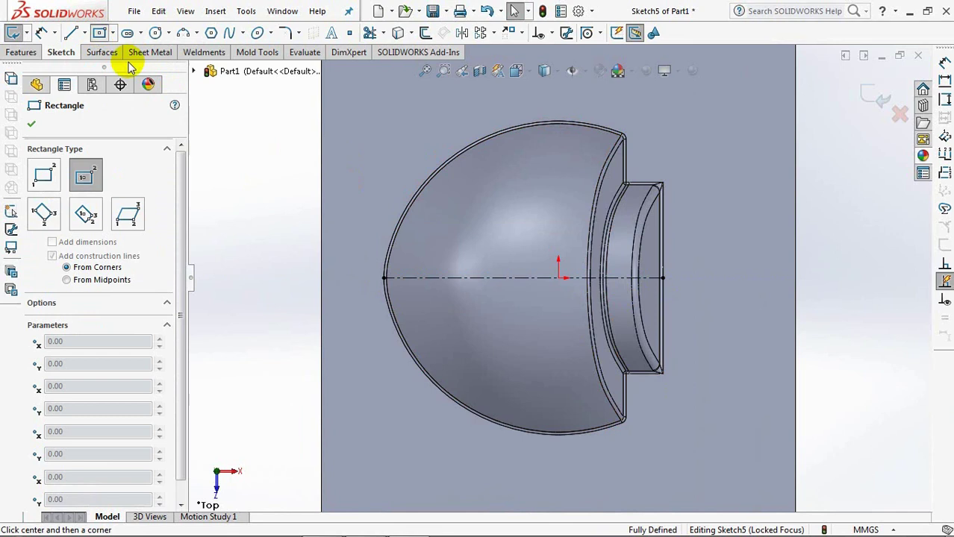
scroll(523, 268, "up", 1)
left_click(530, 278)
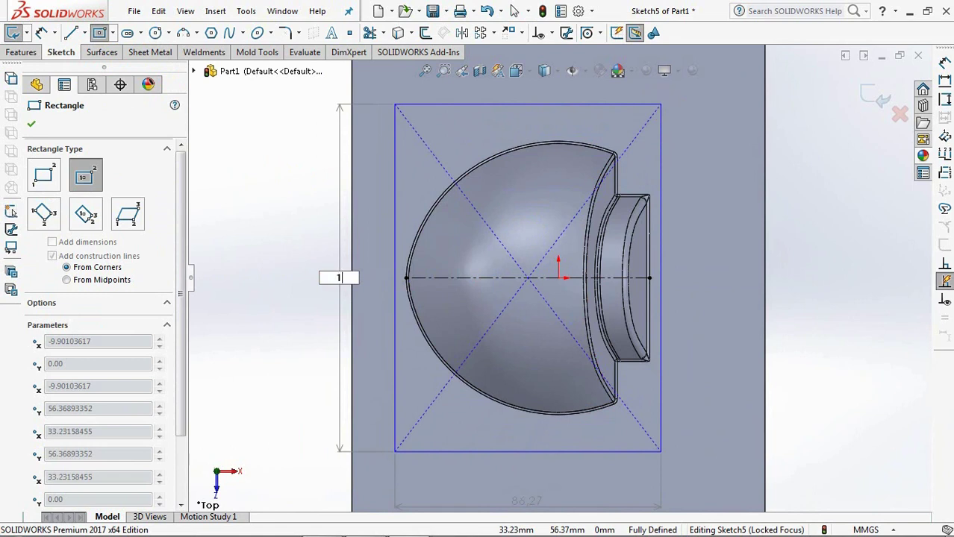
type("105")
key("Tab")
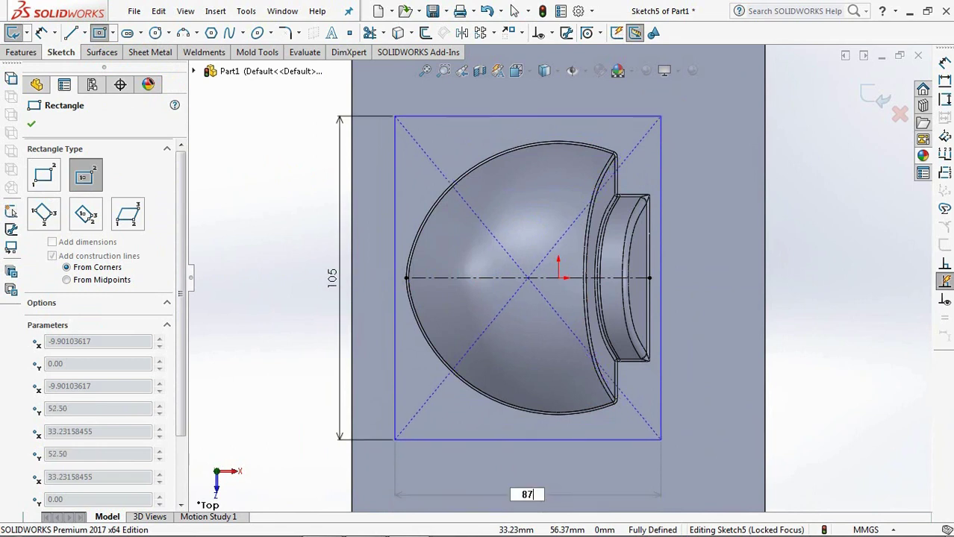
key("Return")
key("Escape")
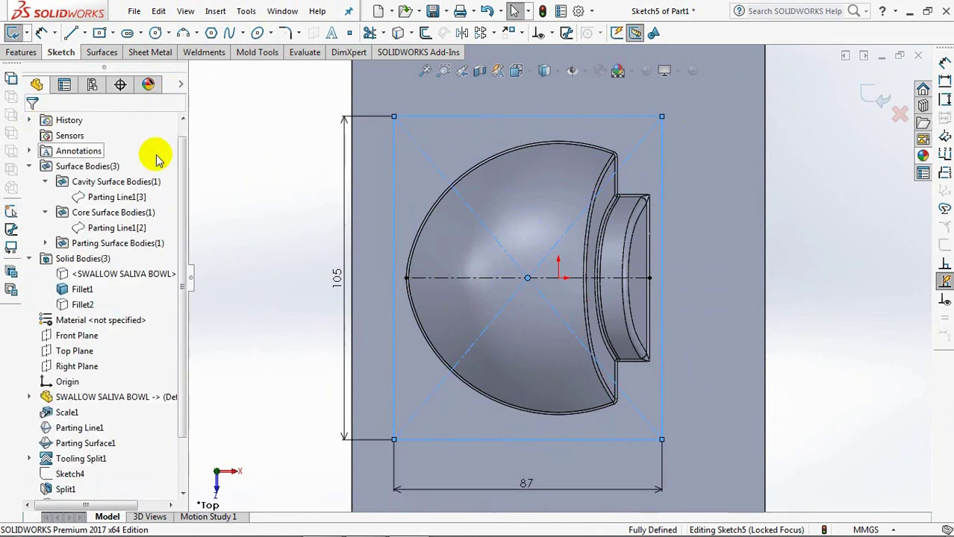
left_click(285, 35)
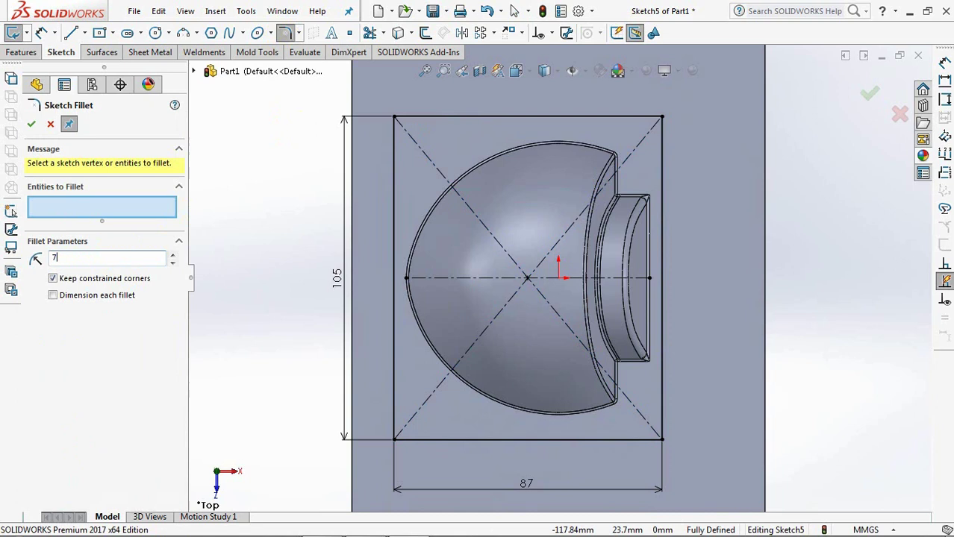
Round all four rectangle corners with 7 mm sketch fillets and close the sketch.
left_click(394, 117)
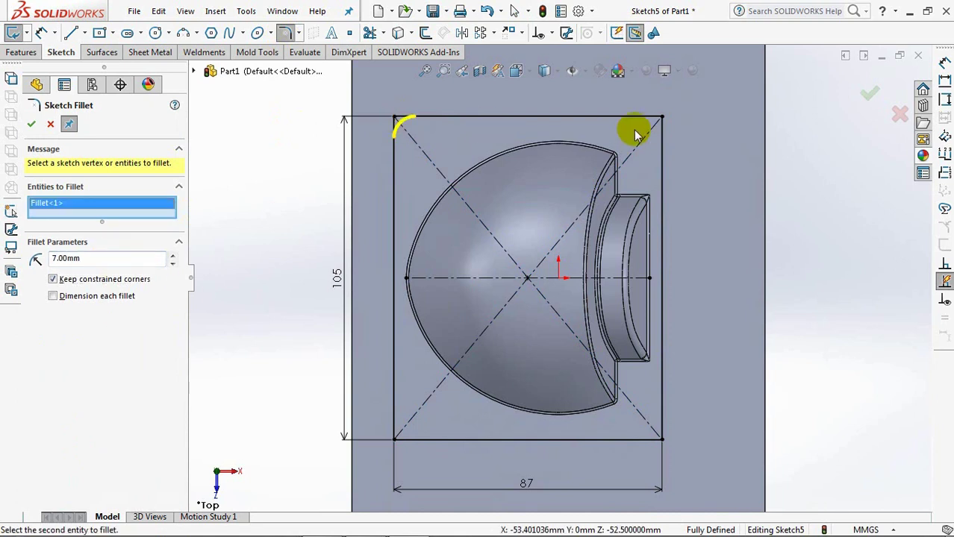
left_click(661, 118)
left_click(659, 439)
left_click(395, 440)
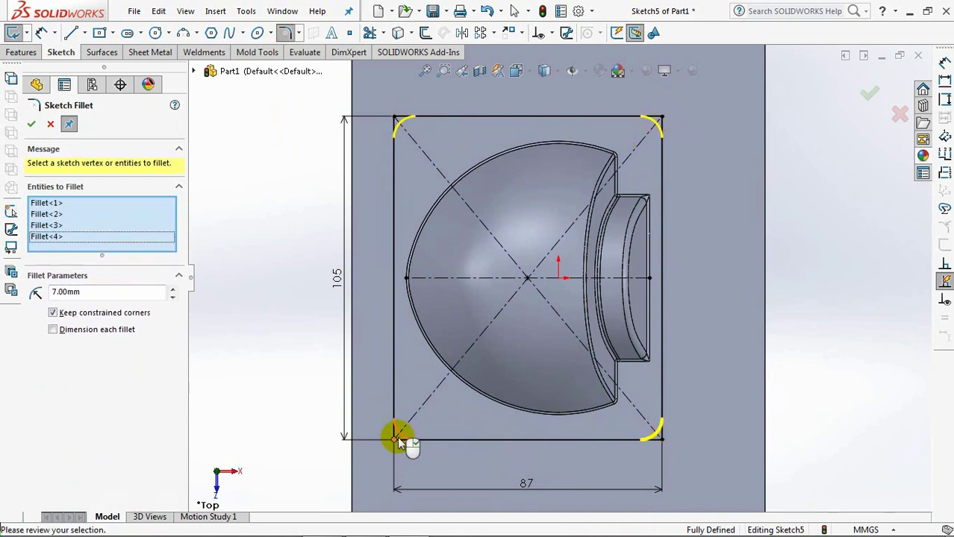
left_click(31, 125)
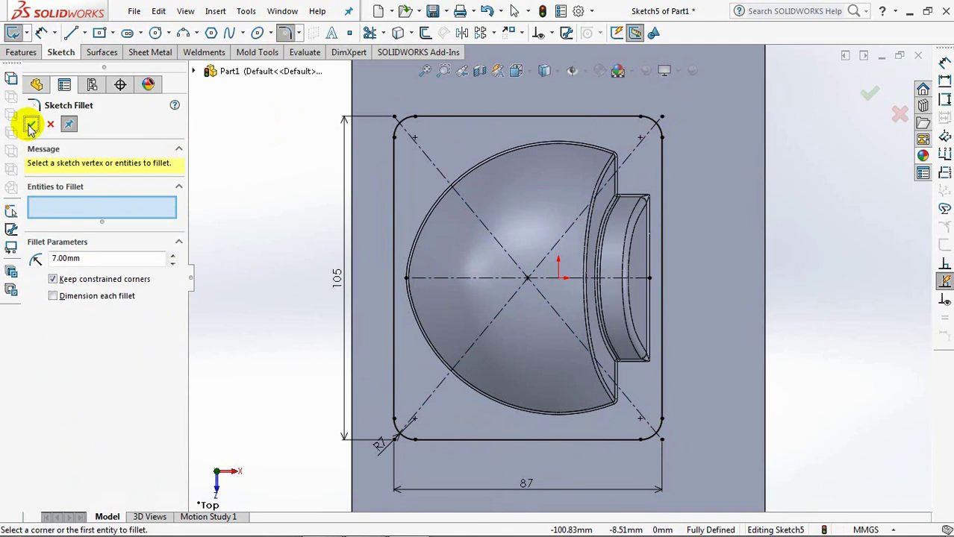
left_click(30, 127)
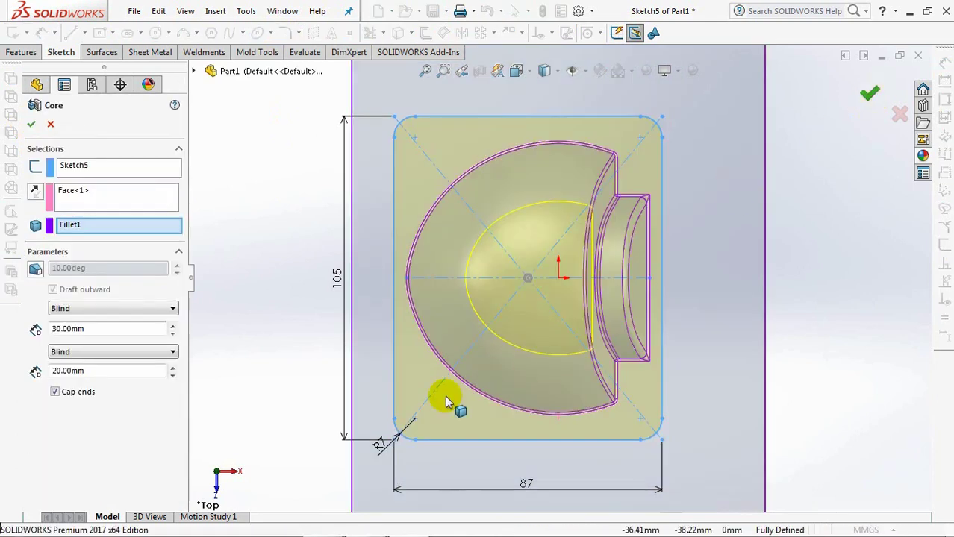
Adjust the core depths, keeping the second at 20 mm, and create Core1 with capped ends.
mouse_move(446, 398)
middle_mouse_down()
mouse_move(459, 263)
mouse_move(432, 238)
mouse_move(481, 334)
mouse_move(468, 221)
middle_mouse_up()
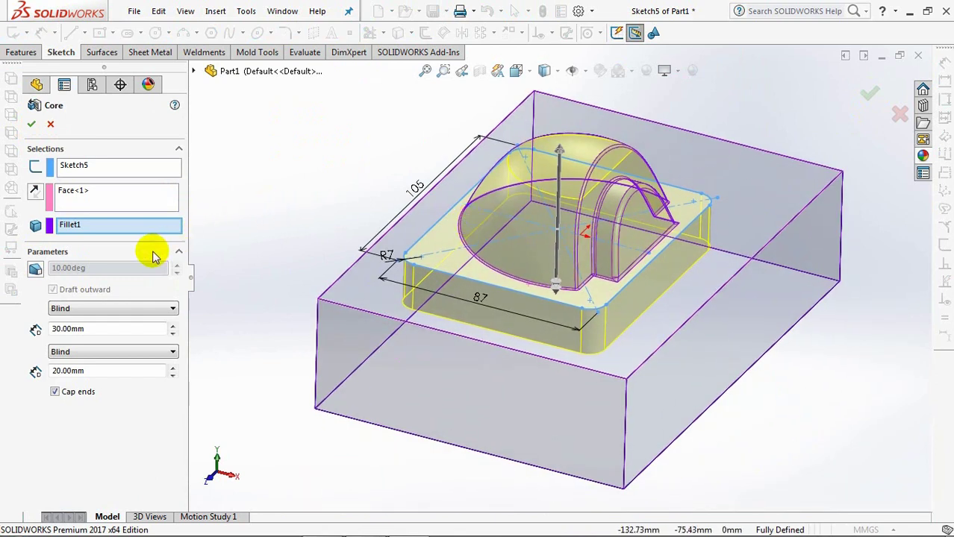
left_click(100, 309)
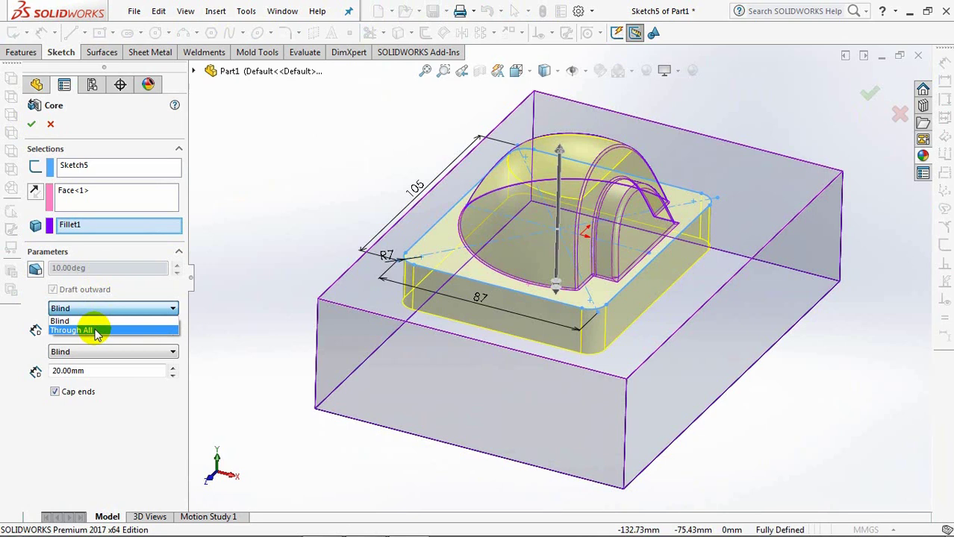
left_click(97, 331)
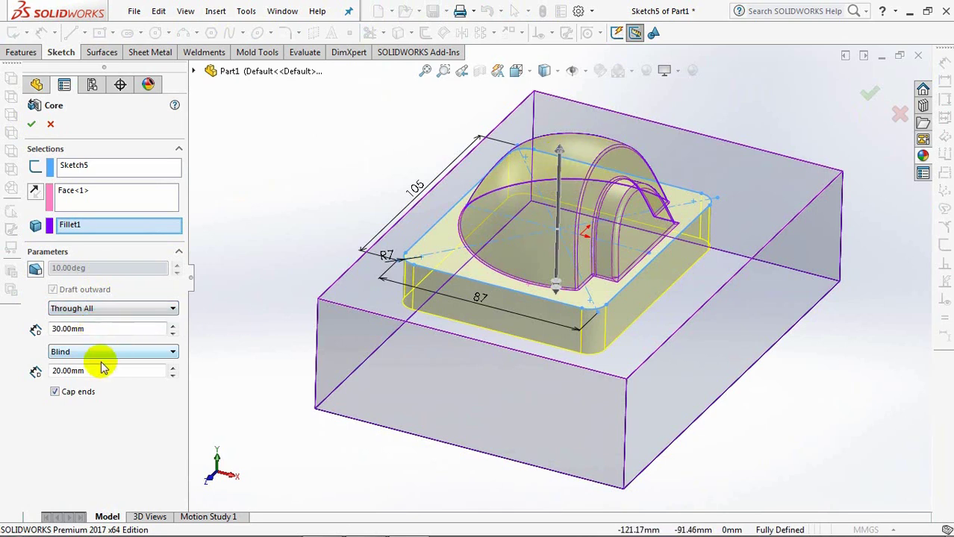
left_click(171, 374)
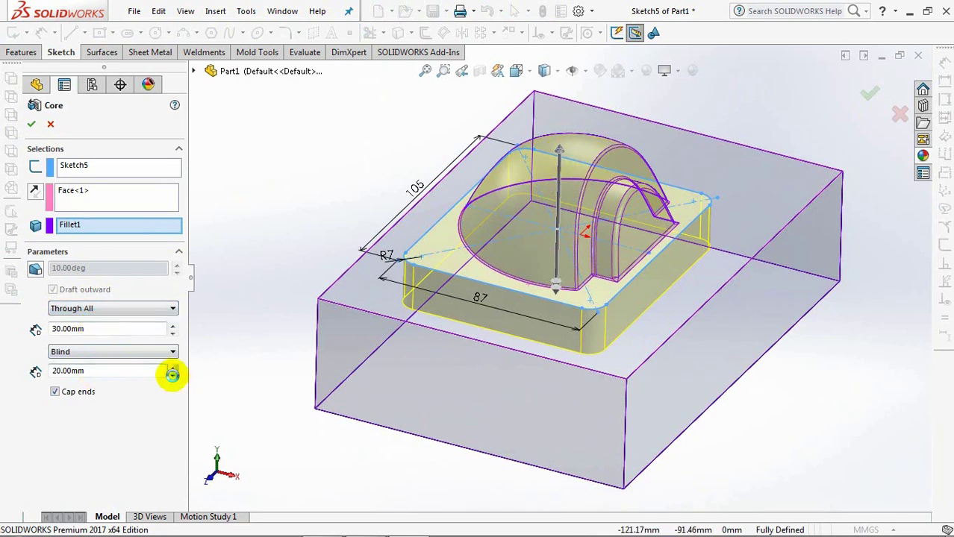
left_click(171, 366)
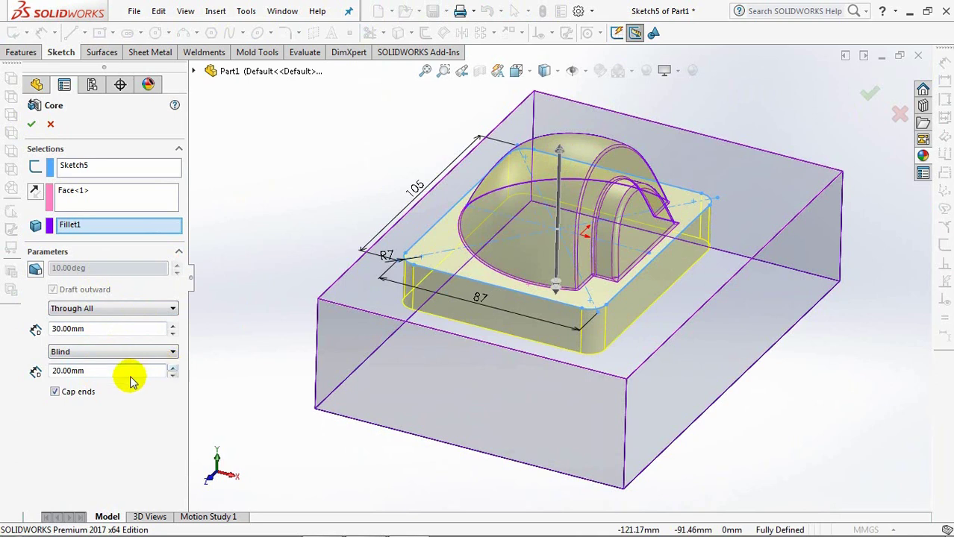
left_click(54, 393)
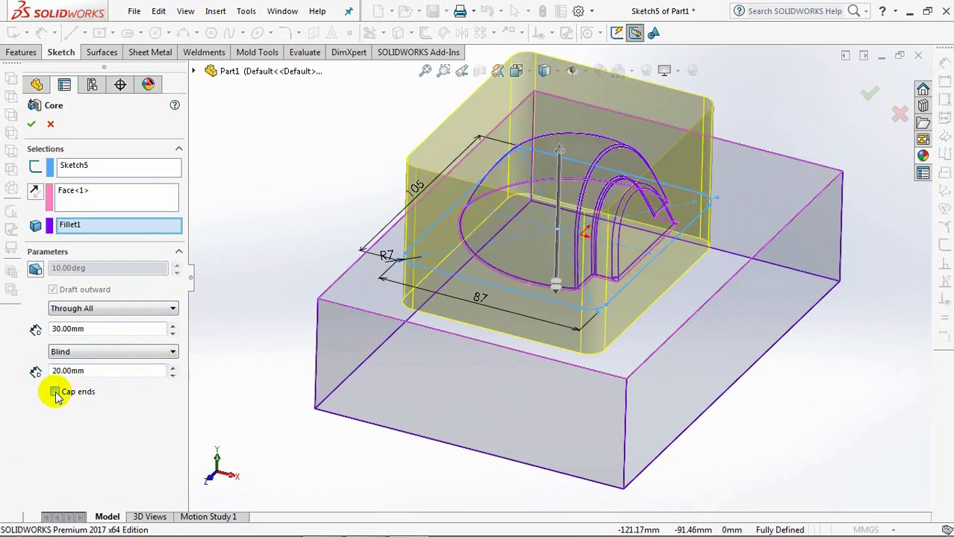
left_click(54, 393)
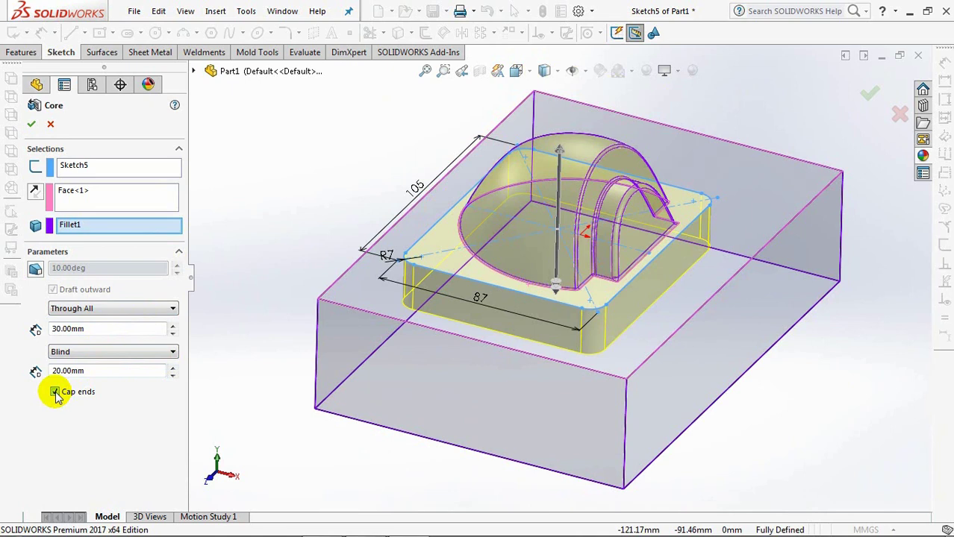
left_click(31, 123)
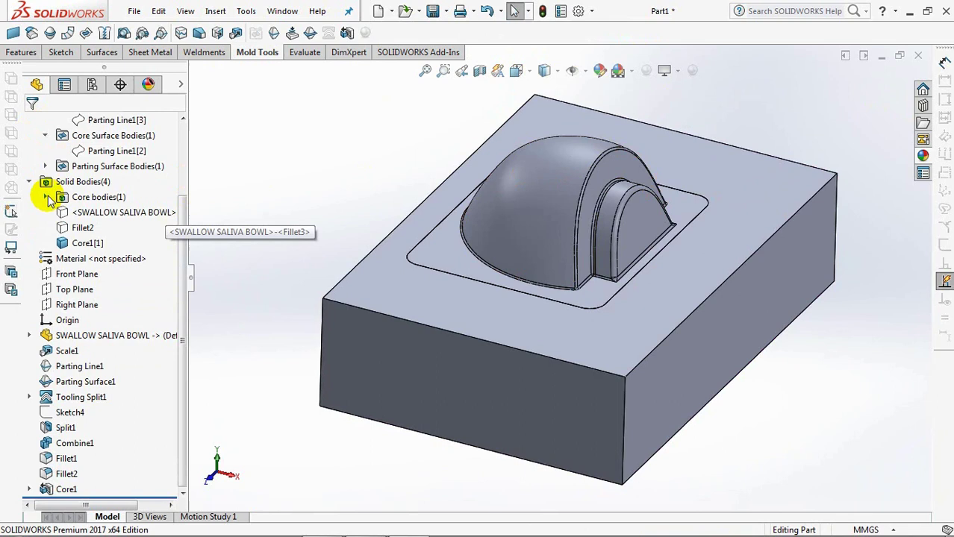
Inspect the new core bodies and preview a section view through the mold, then turn it off.
left_click(45, 197)
left_click(103, 213)
left_click(246, 203)
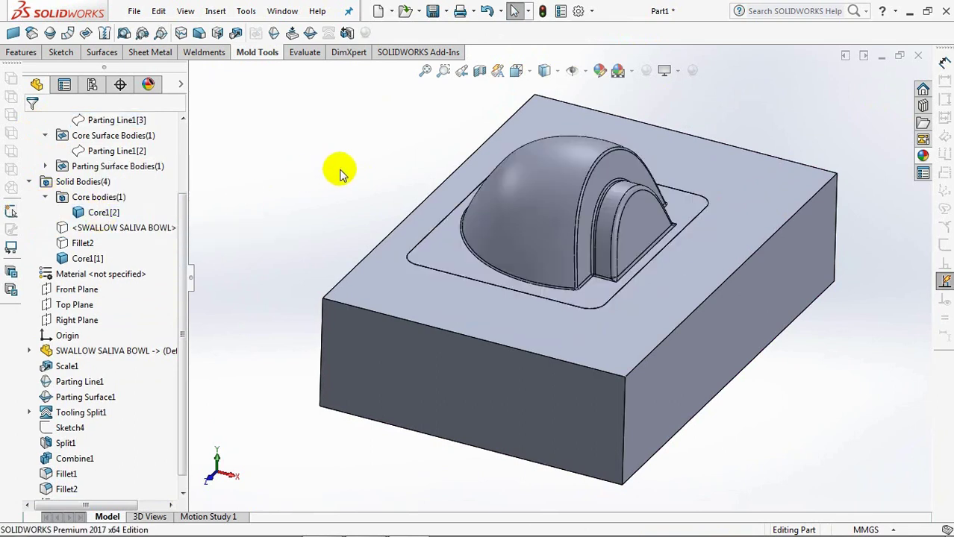
left_click(479, 70)
left_click(872, 92)
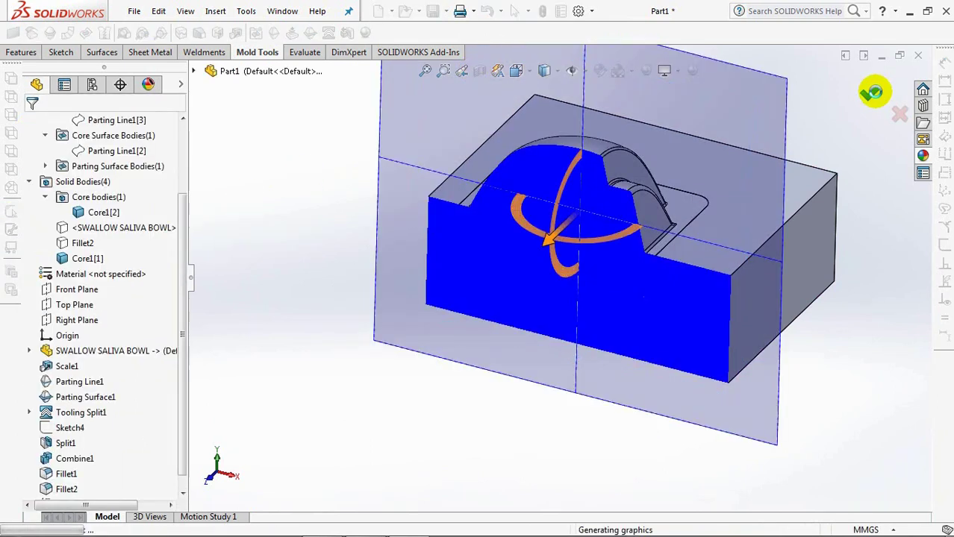
scroll(567, 332, "down", 3)
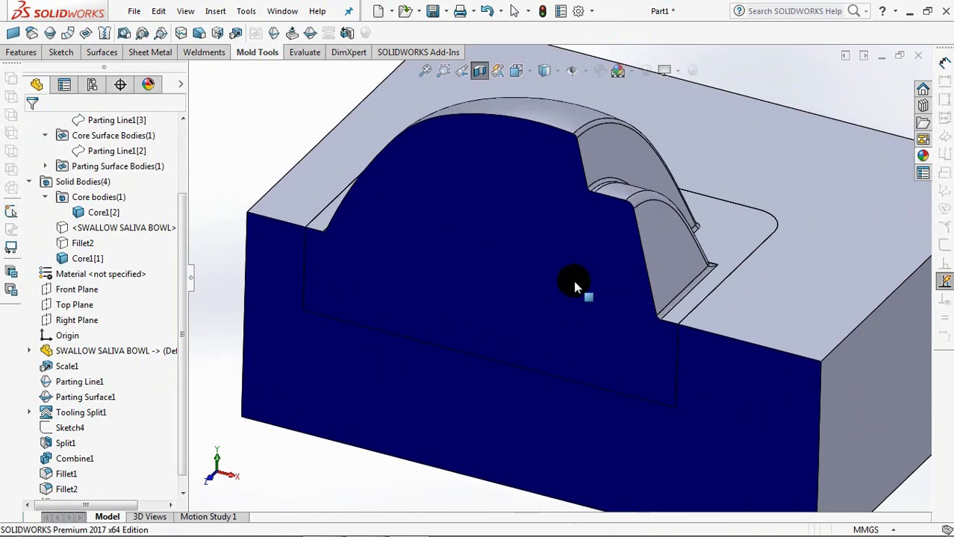
left_click(479, 70)
scroll(560, 162, "up", 3)
Hide the surrounding Core1[1] mold block, leaving the core insert visible.
middle_click_drag(562, 200, 571, 219)
left_click(721, 267)
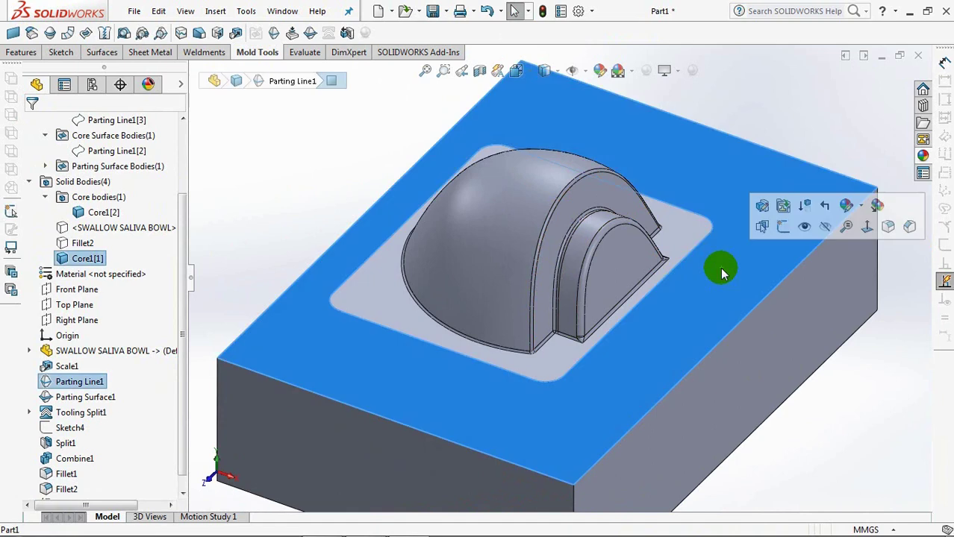
left_click(805, 229)
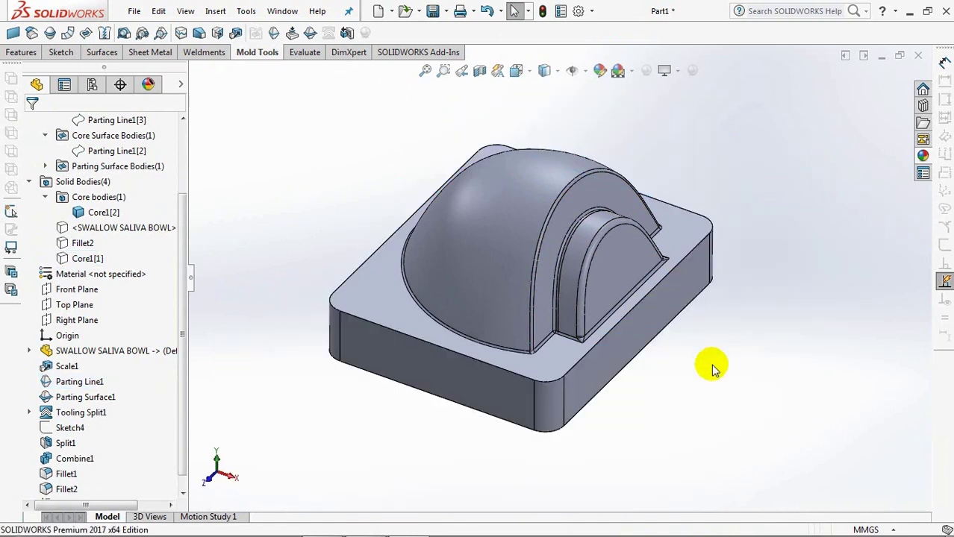
middle_click_drag(714, 366, 667, 258)
Start a sketch normal to the core insert's flat face, shown as wireframe outlines.
left_click(523, 259)
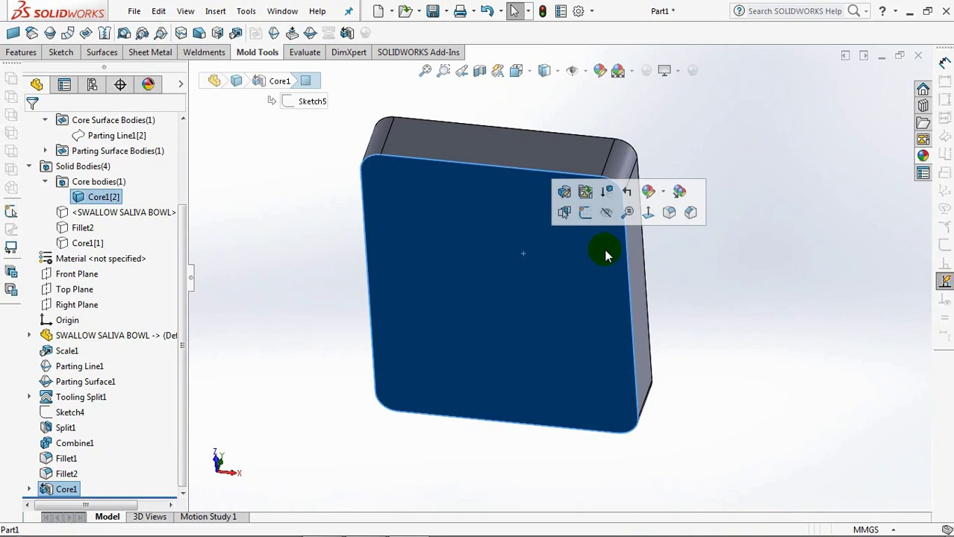
left_click(646, 216)
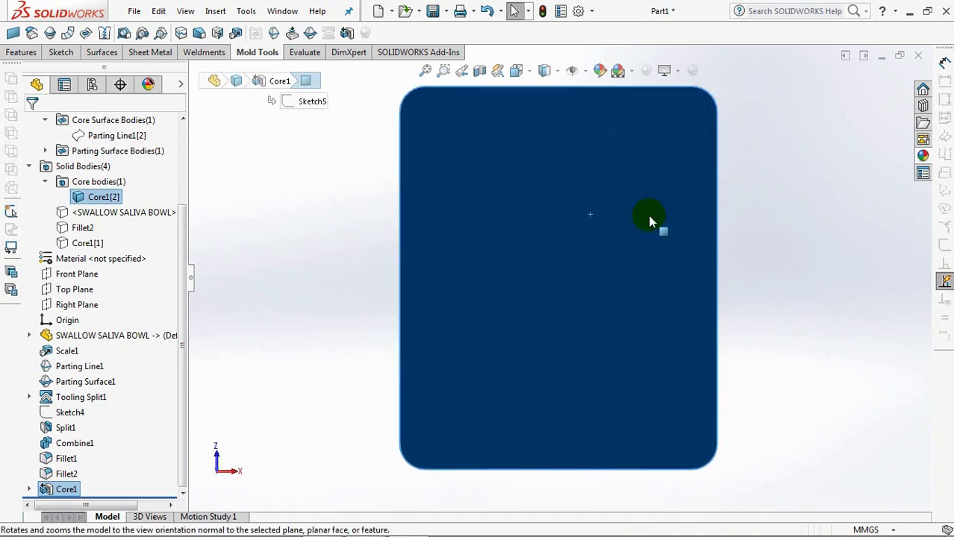
left_click(510, 192)
left_click(576, 149)
left_click(544, 70)
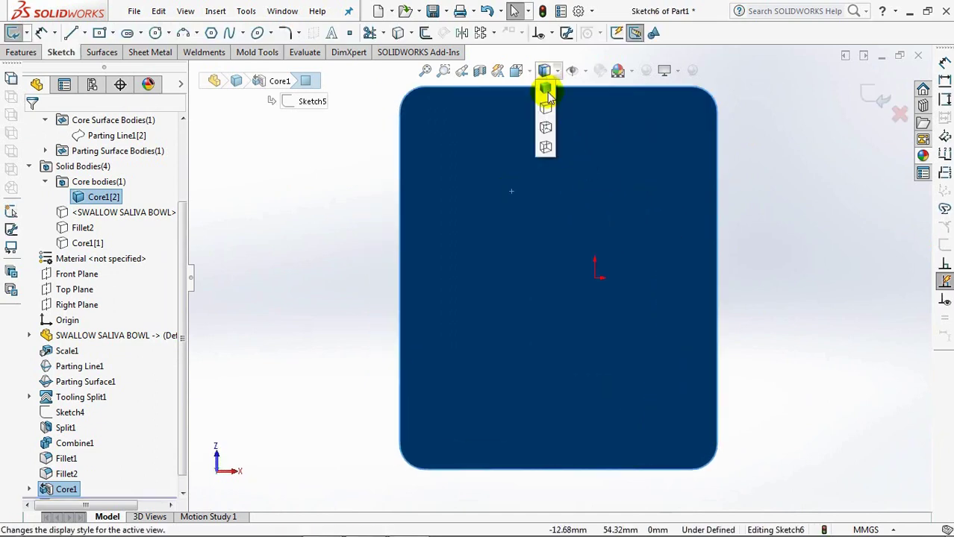
left_click(545, 142)
Draw a horizontal centerline across the core from its left edge to its right edge.
left_click(84, 33)
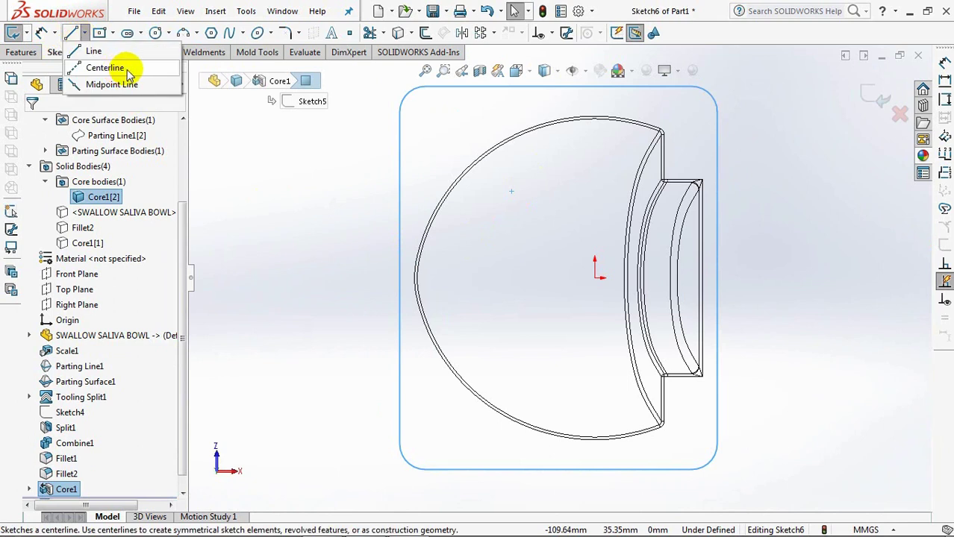
left_click(97, 66)
left_click(400, 278)
left_click(716, 277)
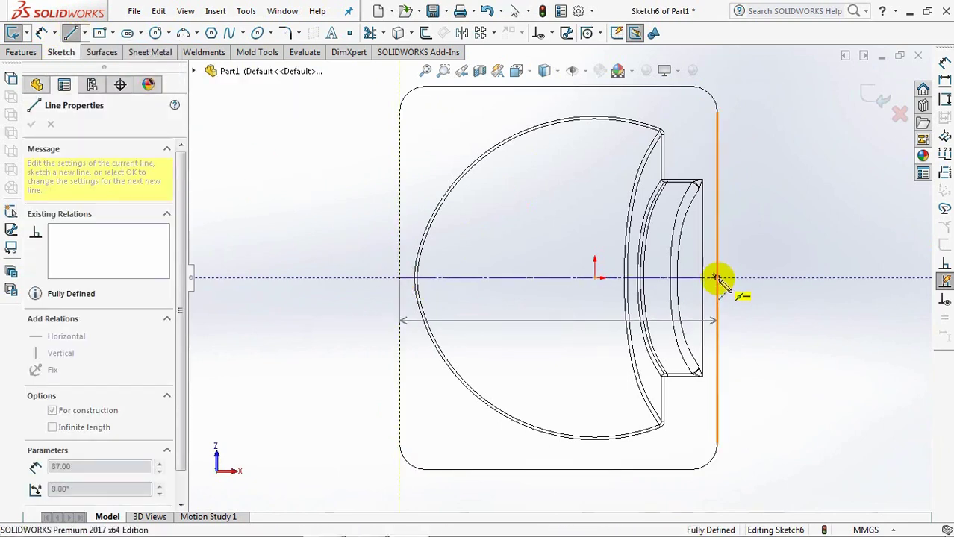
right_click(718, 278)
left_click(731, 290)
Draw a vertical midpoint centerline centred on the horizontal centerline.
left_click(84, 33)
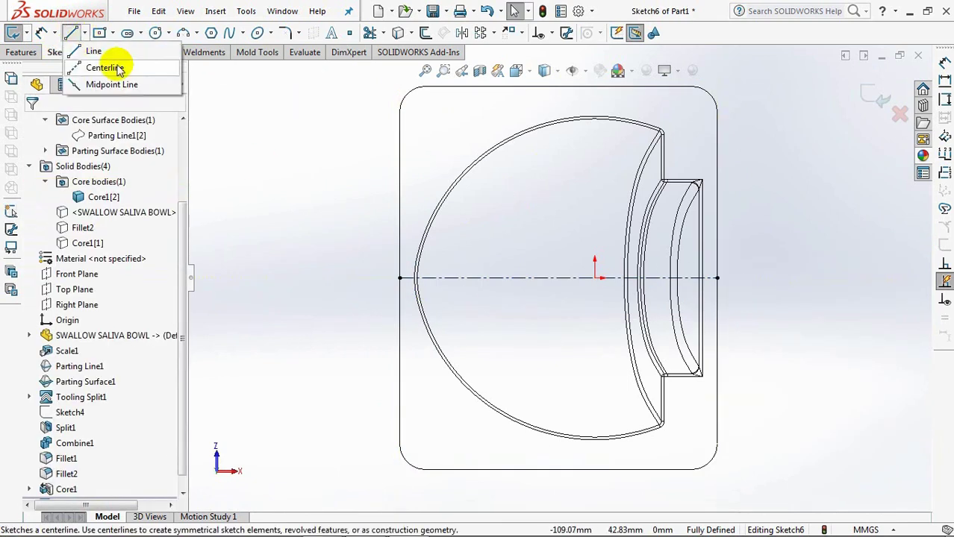
left_click(97, 66)
left_click(51, 315)
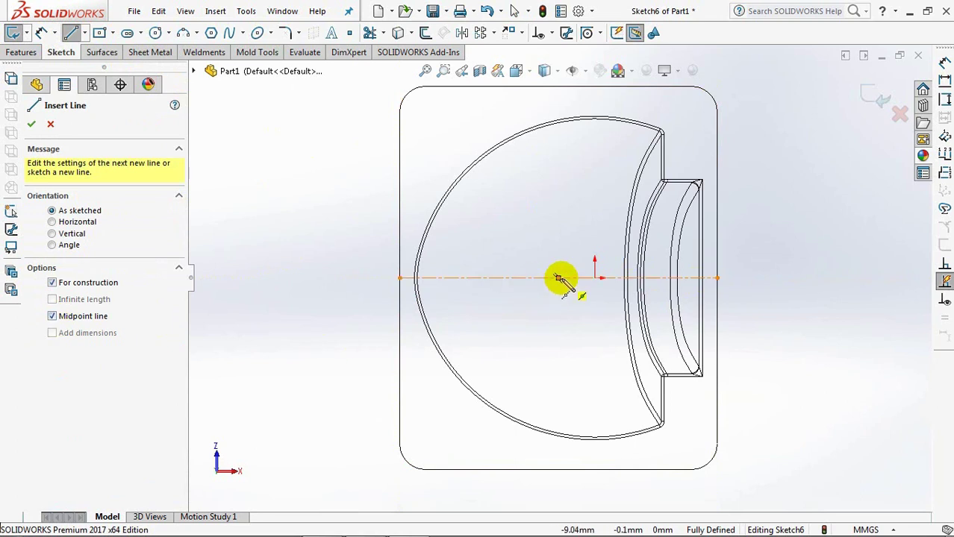
left_click(558, 277)
left_click(558, 143)
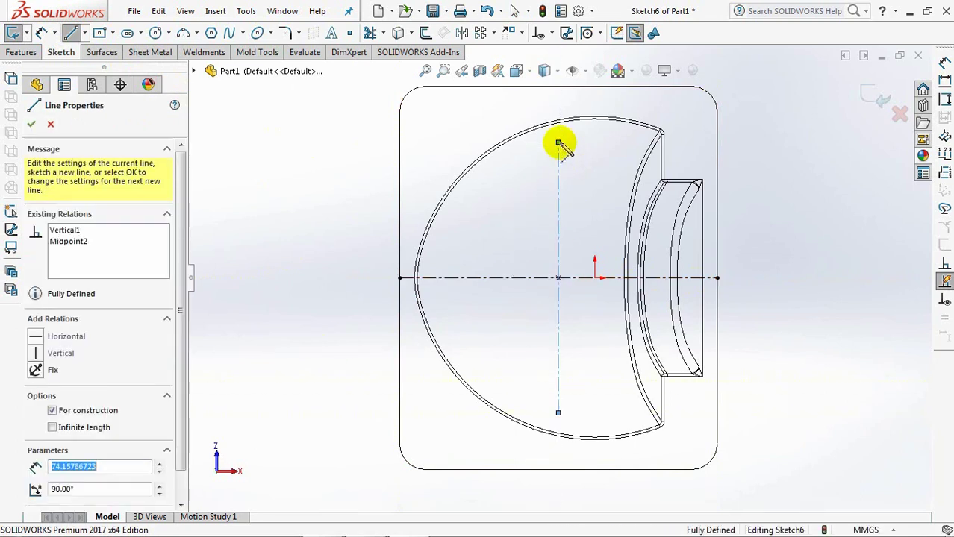
Dimension the vertical centerline to 60 mm, exit Sketch6, and restore shaded display.
left_click(41, 32)
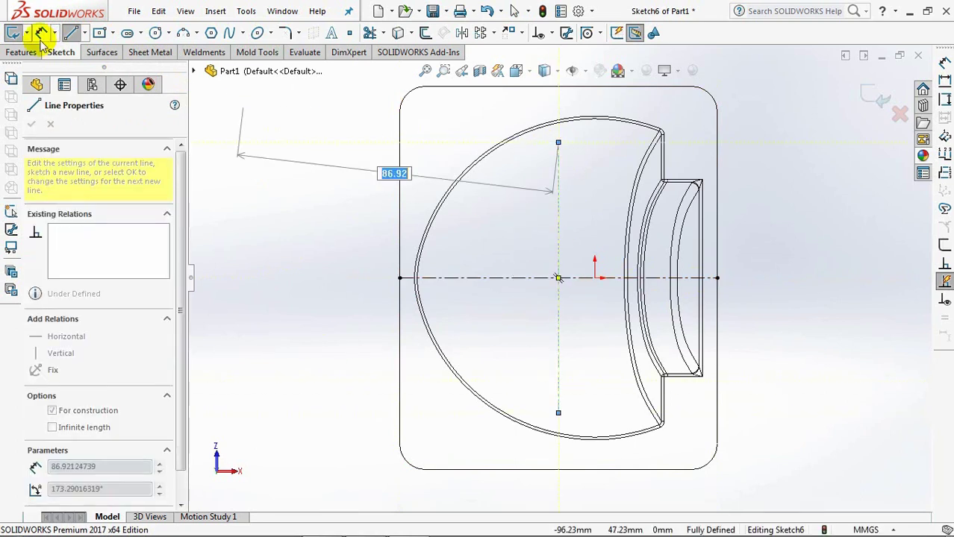
left_click(558, 231)
left_click(352, 265)
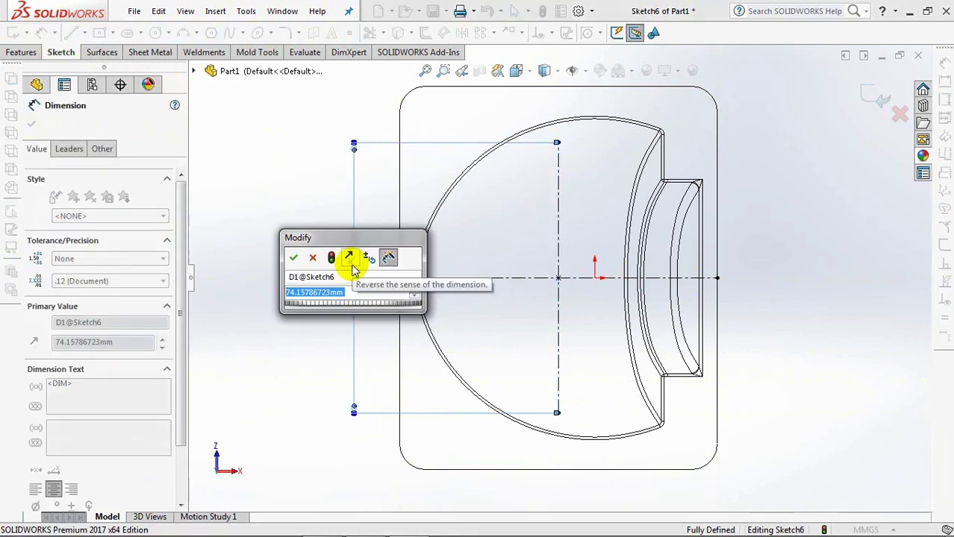
type("60")
left_click(293, 258)
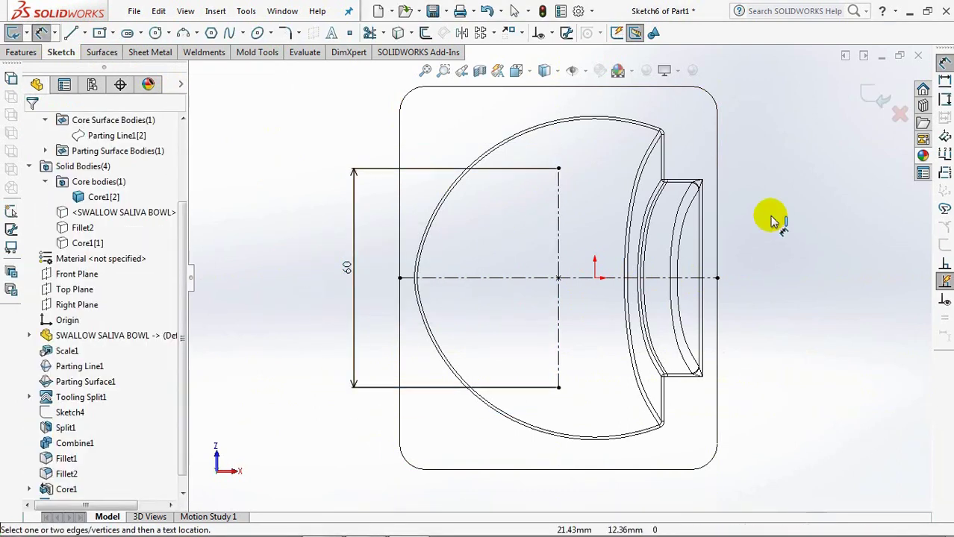
left_click(874, 95)
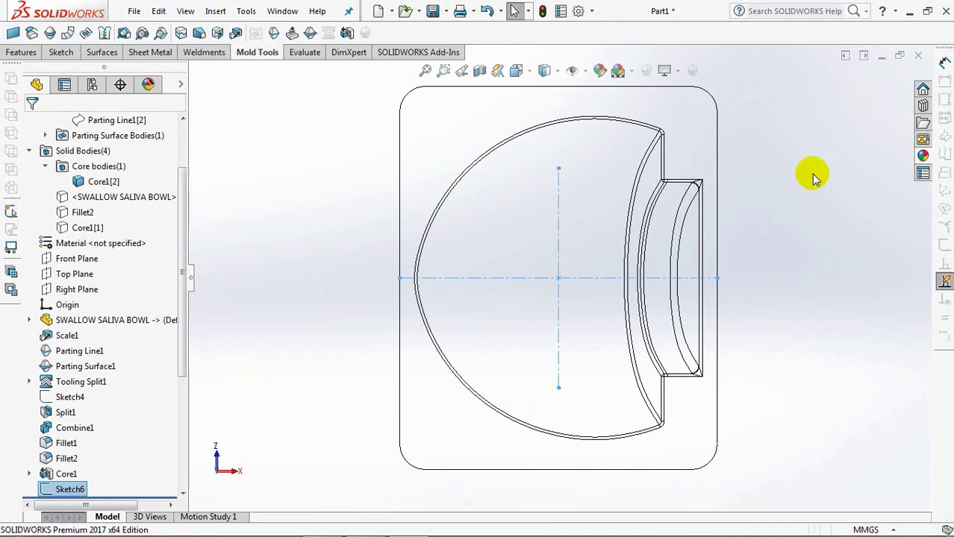
mouse_move(814, 175)
middle_mouse_down()
mouse_move(797, 195)
mouse_move(770, 170)
mouse_move(781, 183)
mouse_move(704, 149)
middle_mouse_up()
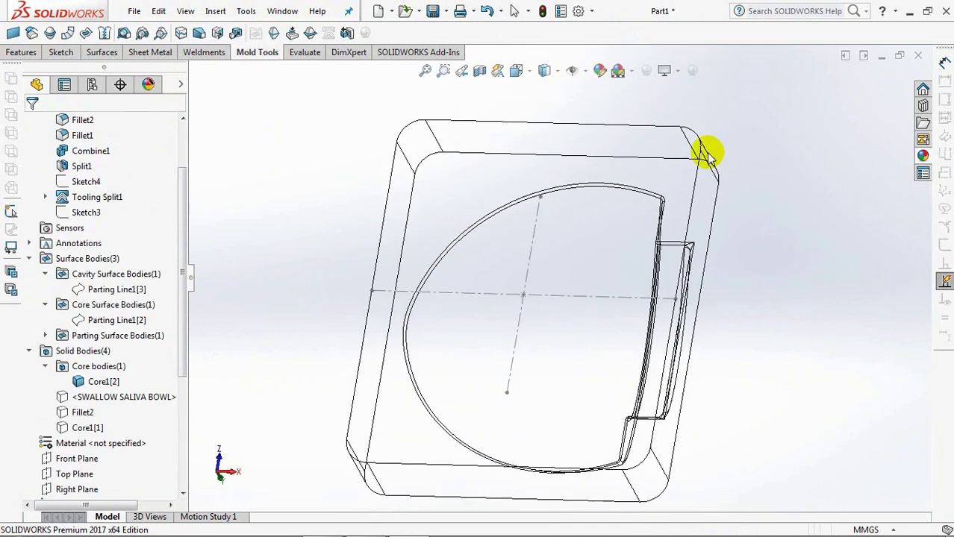
left_click(545, 78)
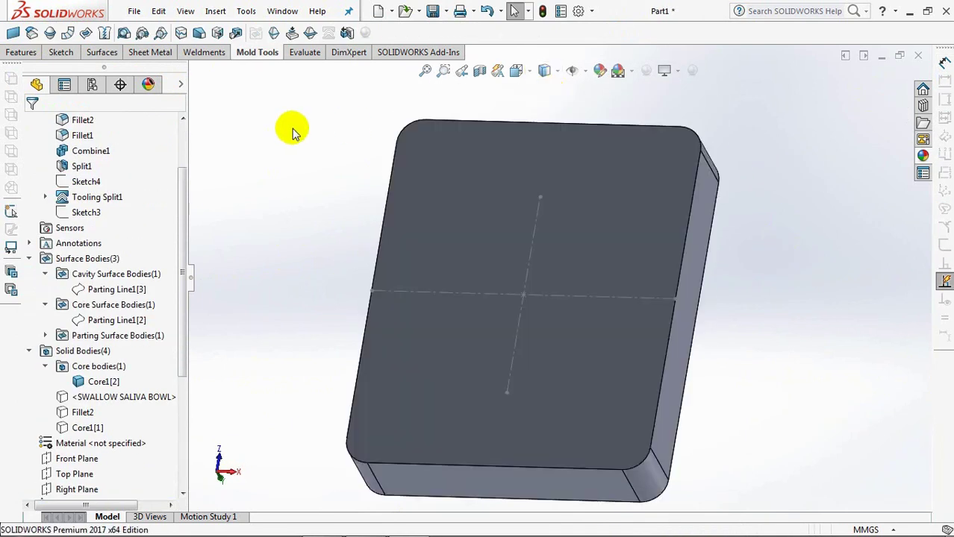
Start a Hole Wizard tapped hole with ISO standard and Bottoming Tapped Hole type.
left_click(21, 52)
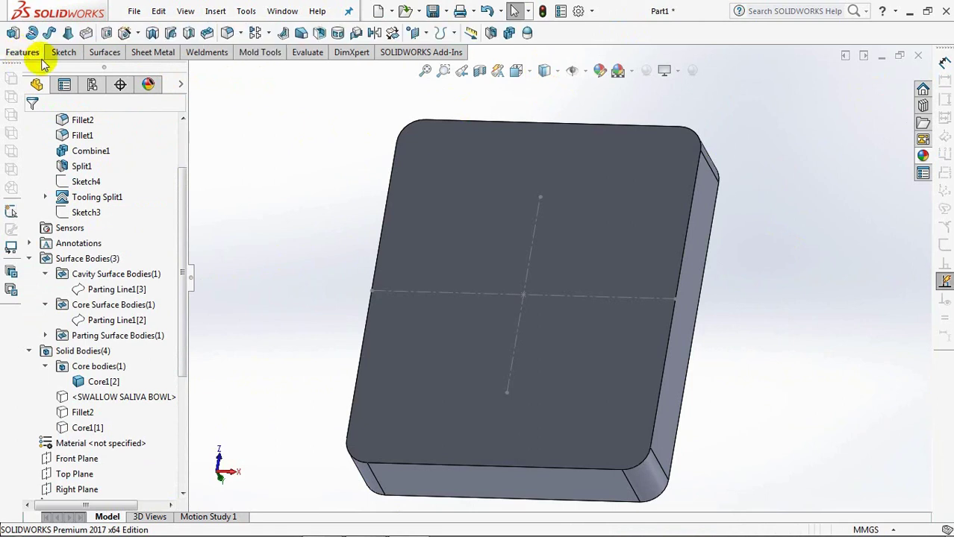
left_click(124, 33)
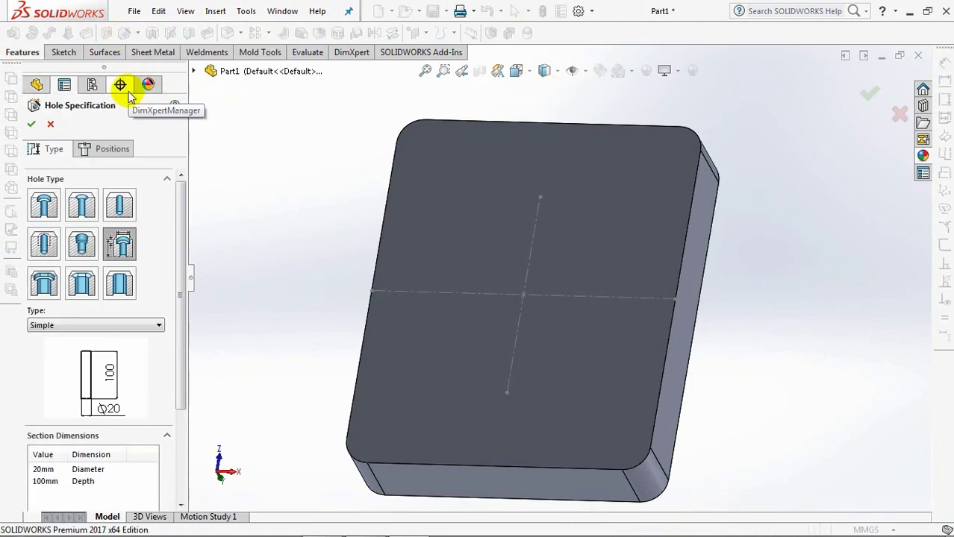
left_click(45, 243)
scroll(157, 310, "down", 3)
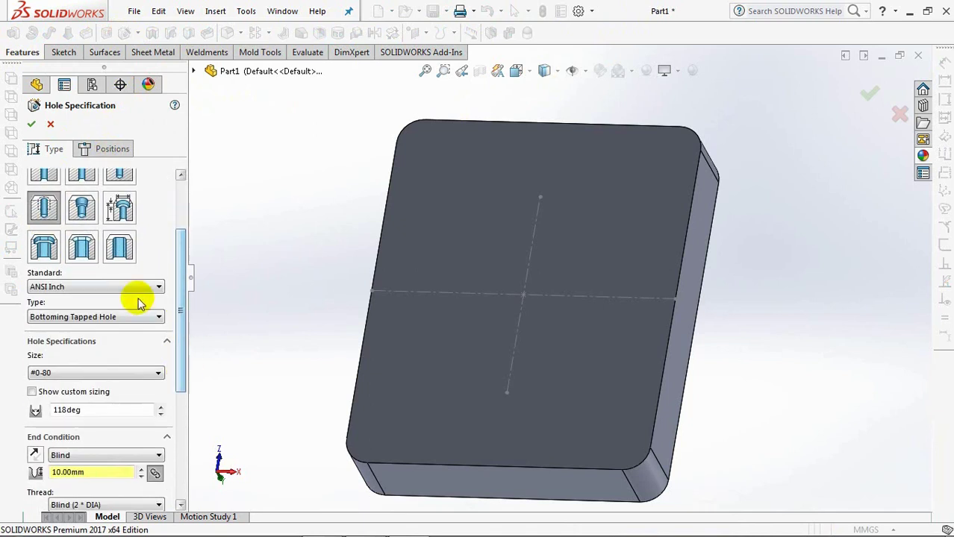
left_click(132, 287)
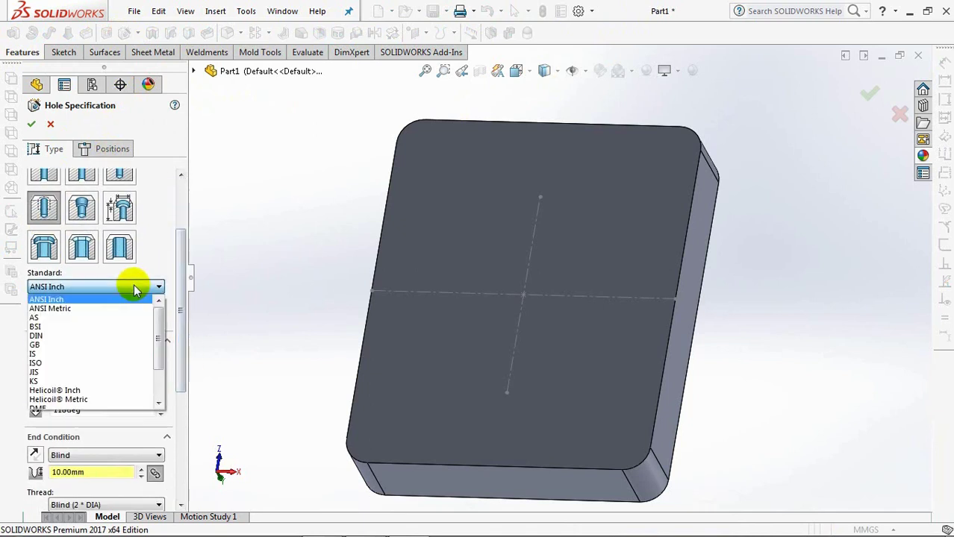
left_click(122, 365)
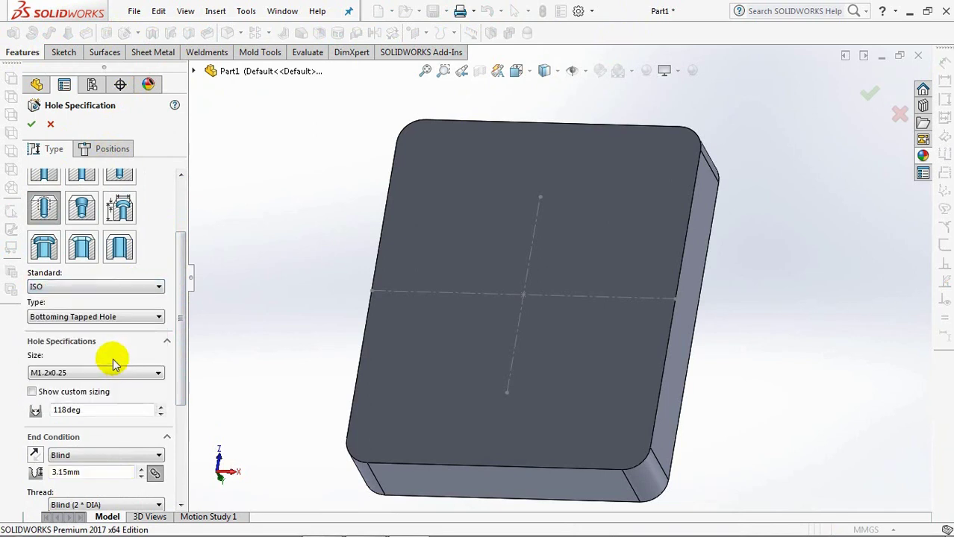
left_click(111, 317)
left_click(110, 317)
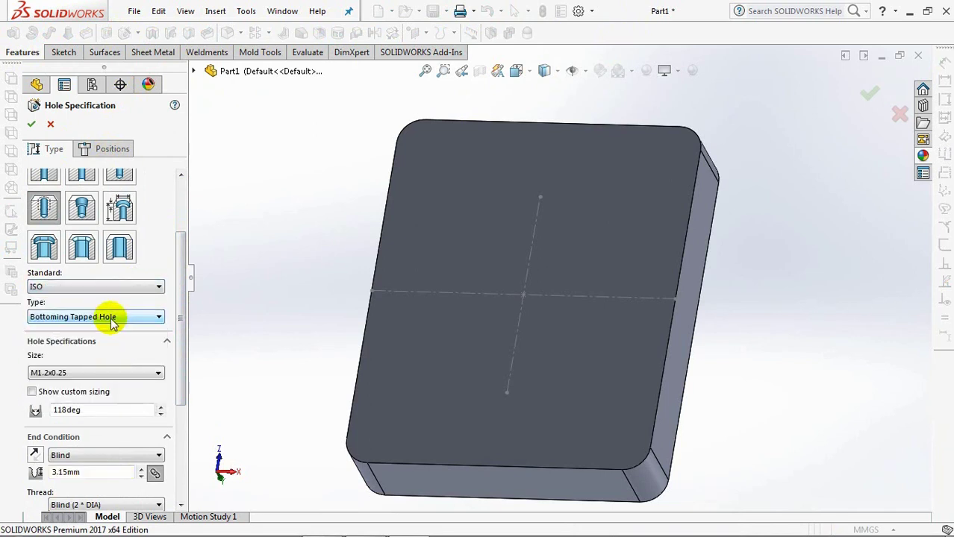
left_click(104, 380)
left_click_drag(159, 392, 159, 424)
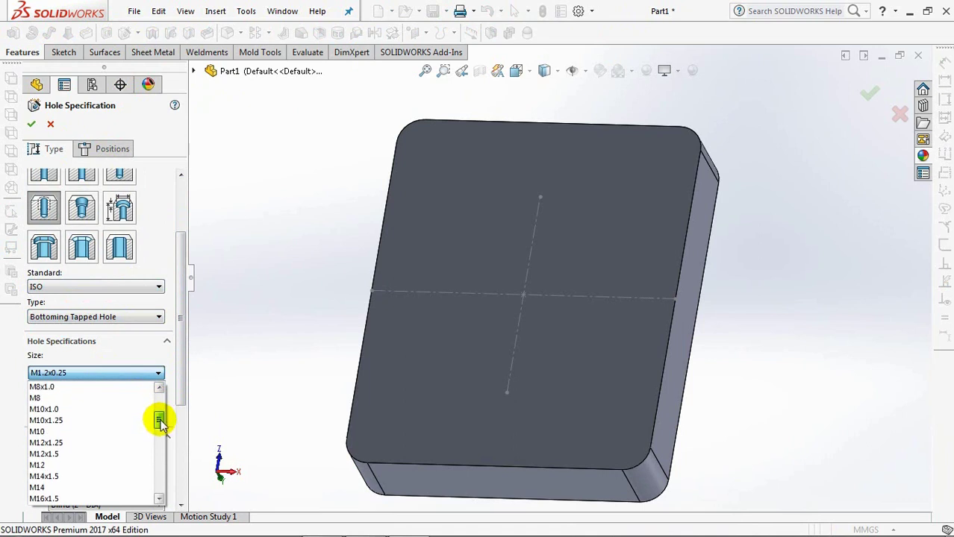
left_click_drag(160, 419, 159, 390)
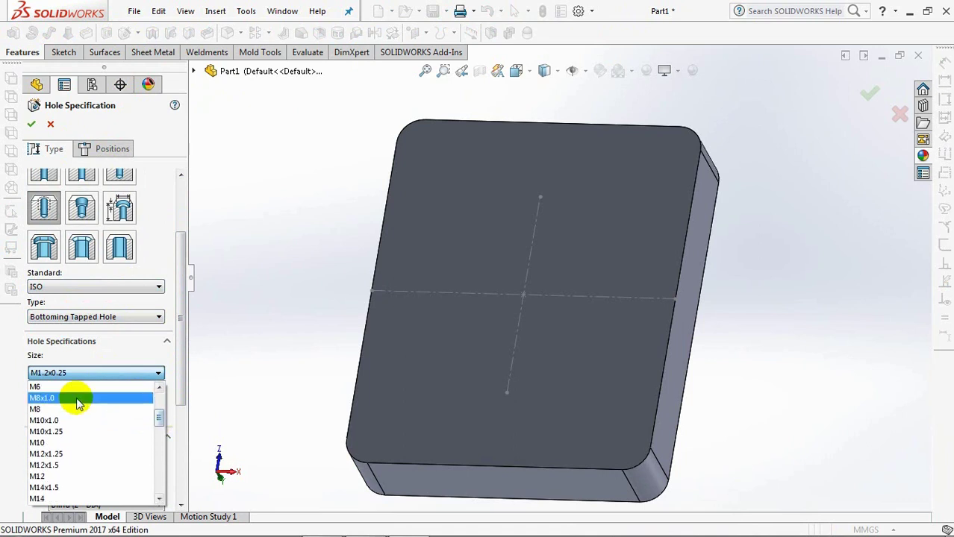
left_click(135, 345)
Switch the hole to JIS standard, size M8x1.25, with 20 mm thread depth.
left_click(116, 287)
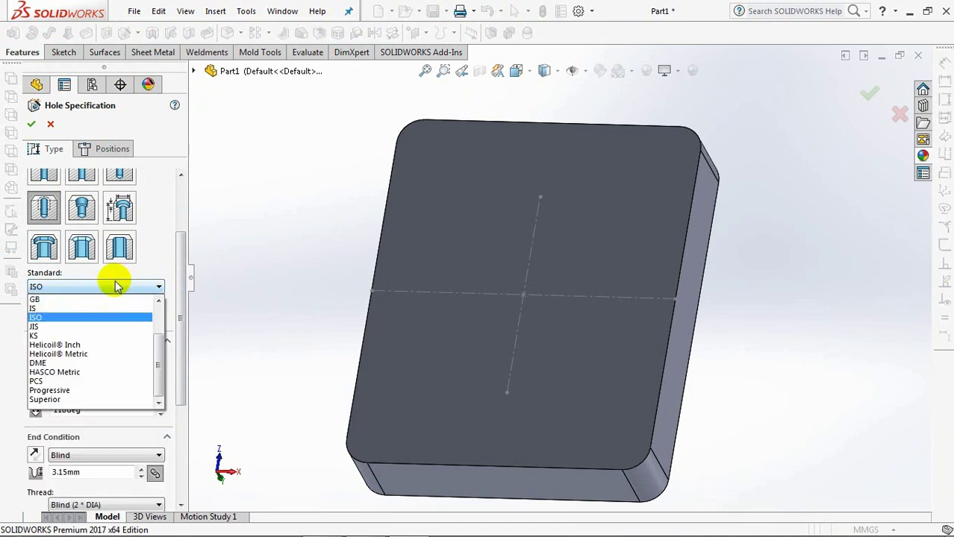
left_click(118, 326)
left_click(127, 373)
left_click_drag(159, 394, 182, 434)
left_click(142, 420)
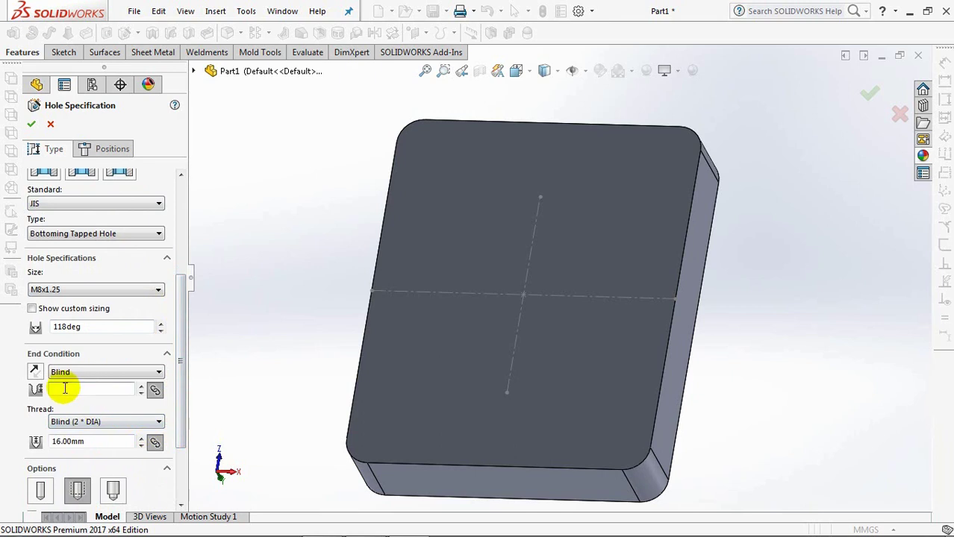
double_click(98, 442)
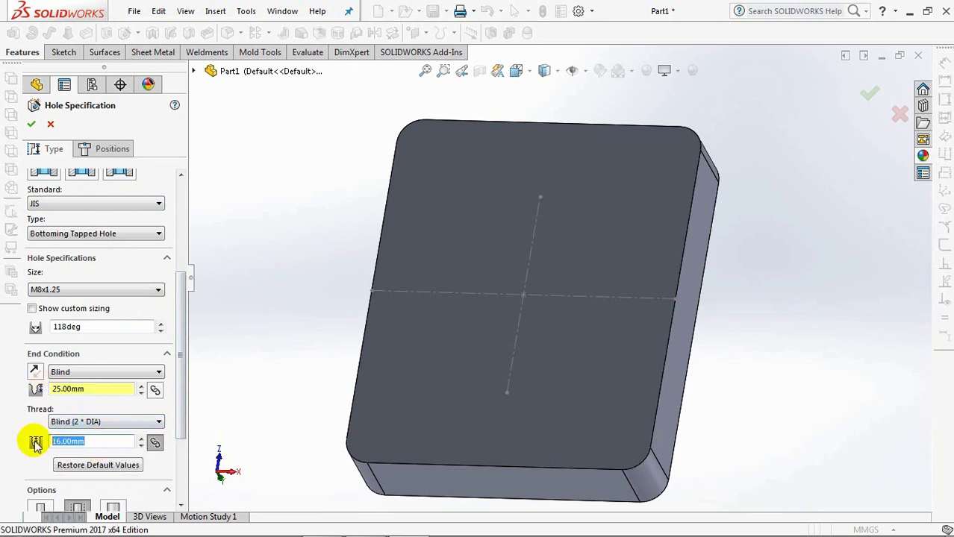
type("20")
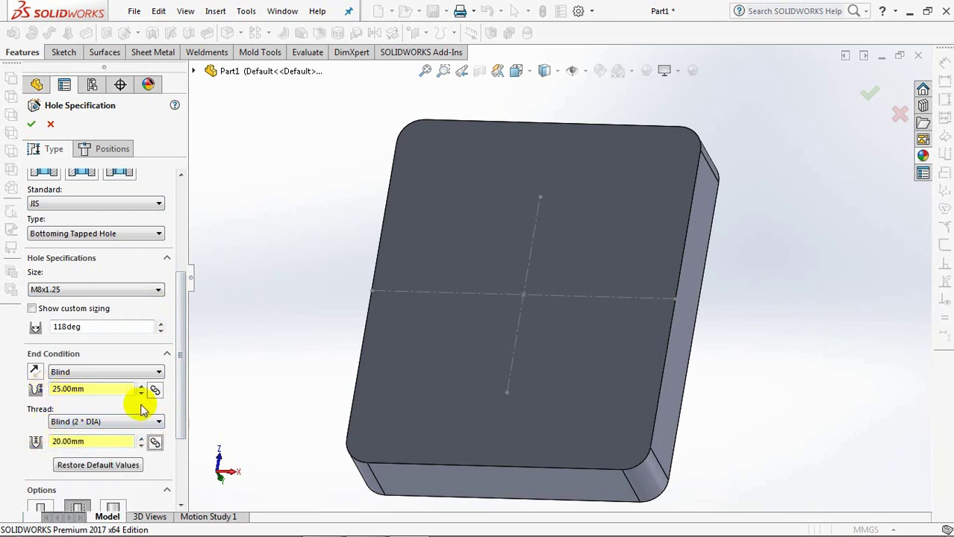
scroll(182, 432, "down", 3)
scroll(181, 440, "up", 3)
left_click(102, 150)
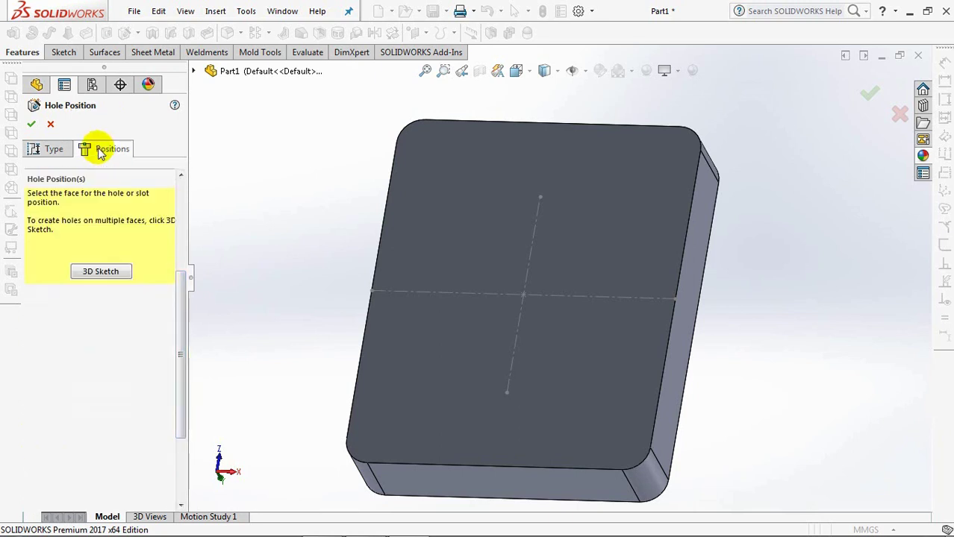
Place tapped holes at both ends of the vertical centerline and create the feature.
left_click(110, 275)
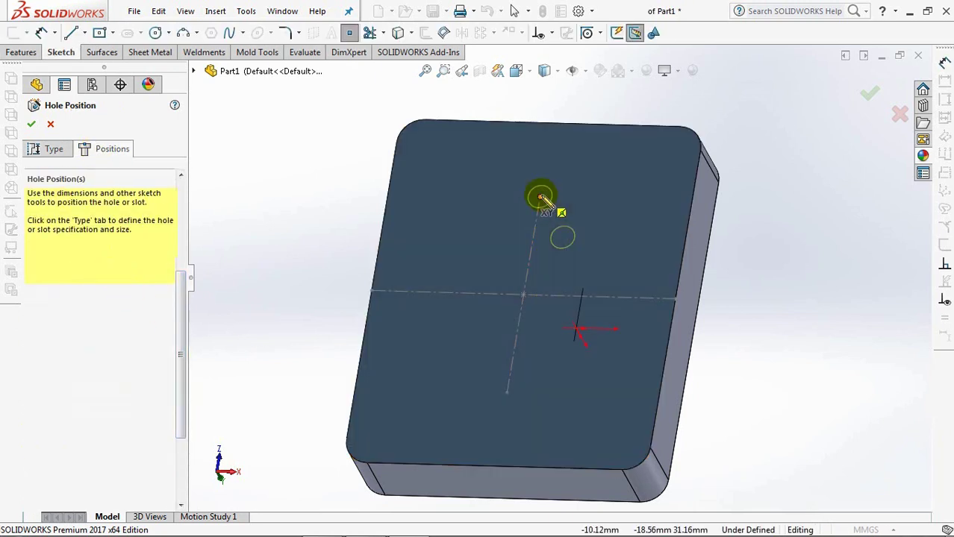
left_click(539, 197)
left_click(508, 390)
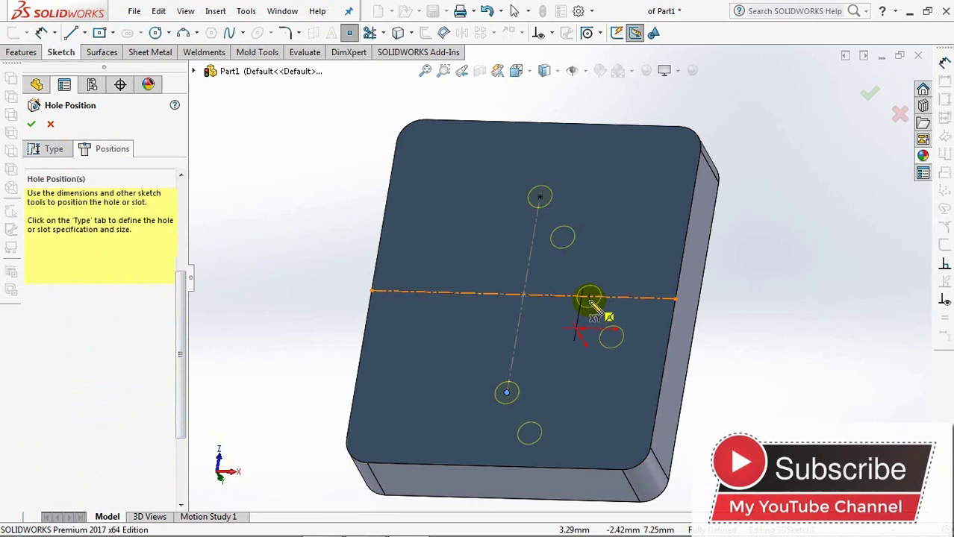
mouse_move(606, 314)
middle_mouse_down()
mouse_move(506, 262)
mouse_move(577, 287)
mouse_move(581, 247)
mouse_move(639, 272)
middle_mouse_up()
left_click(545, 70)
left_click(545, 155)
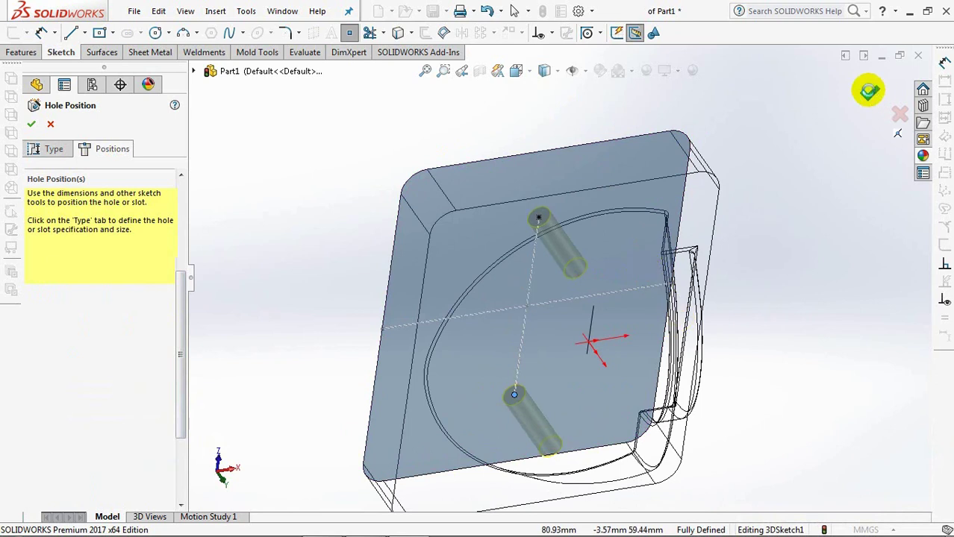
left_click(870, 95)
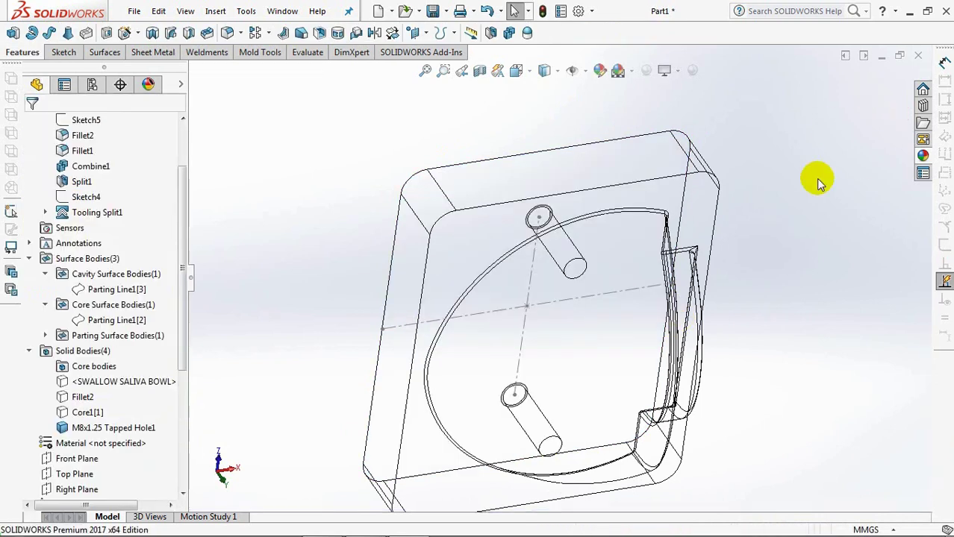
Return the model to shaded display and select the upper hole.
left_click(544, 70)
left_click(547, 154)
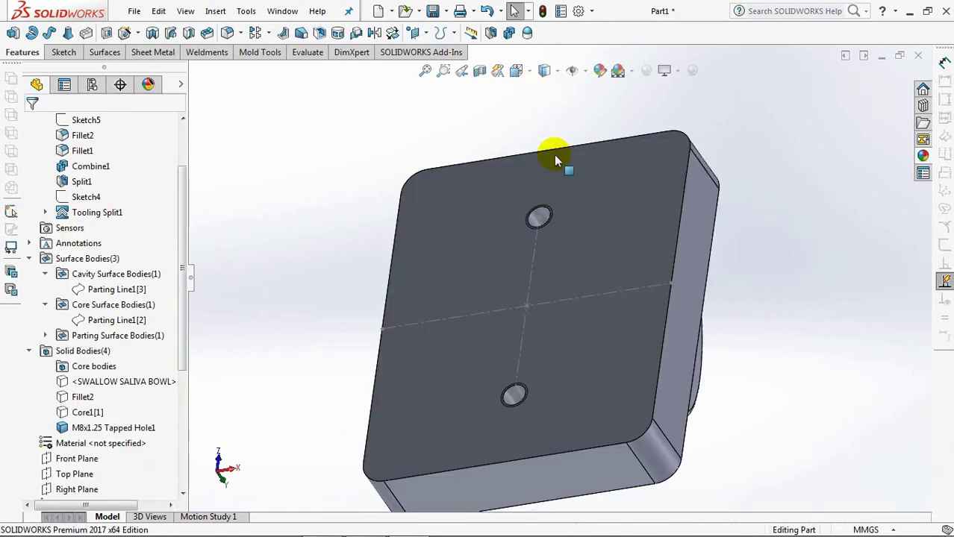
left_click(538, 218)
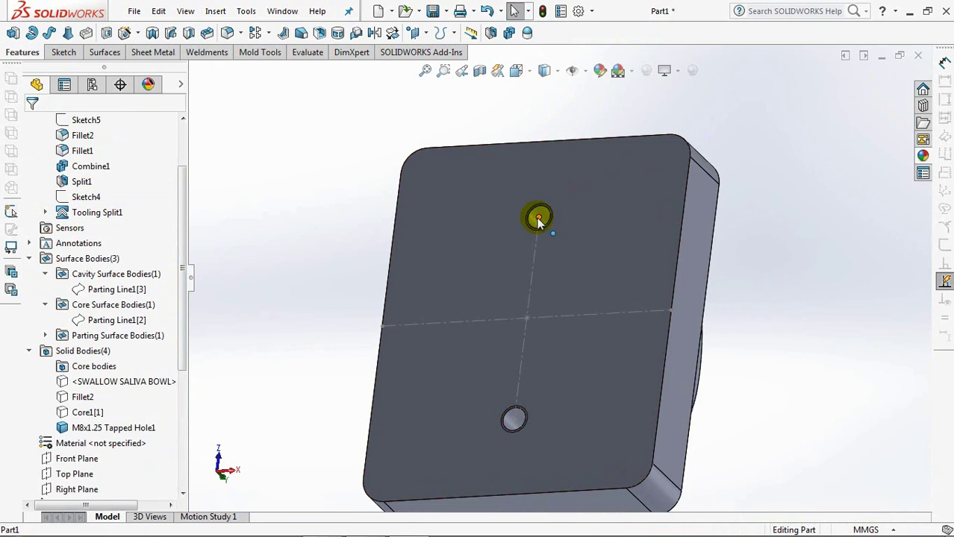
left_click(246, 10)
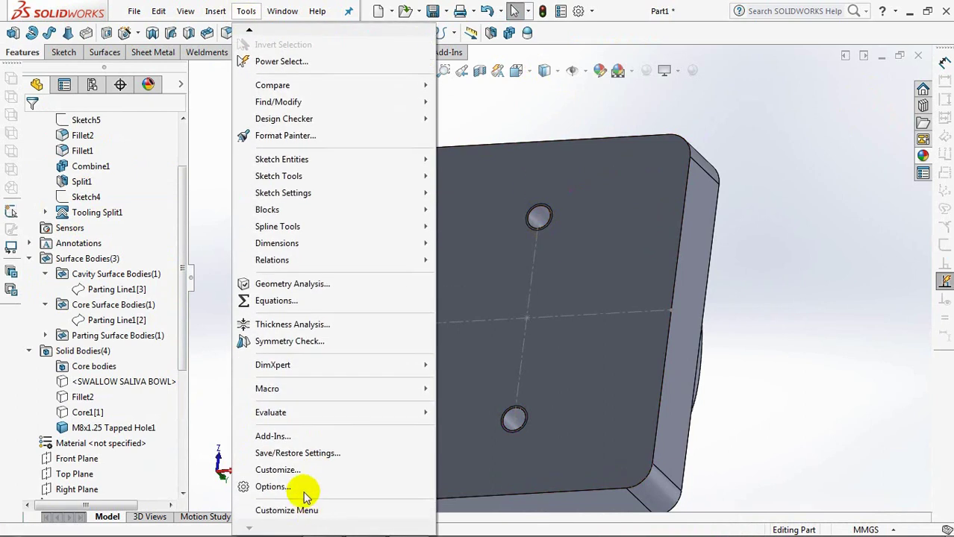
Enable shaded cosmetic thread display in Document Properties > Detailing.
left_click(304, 486)
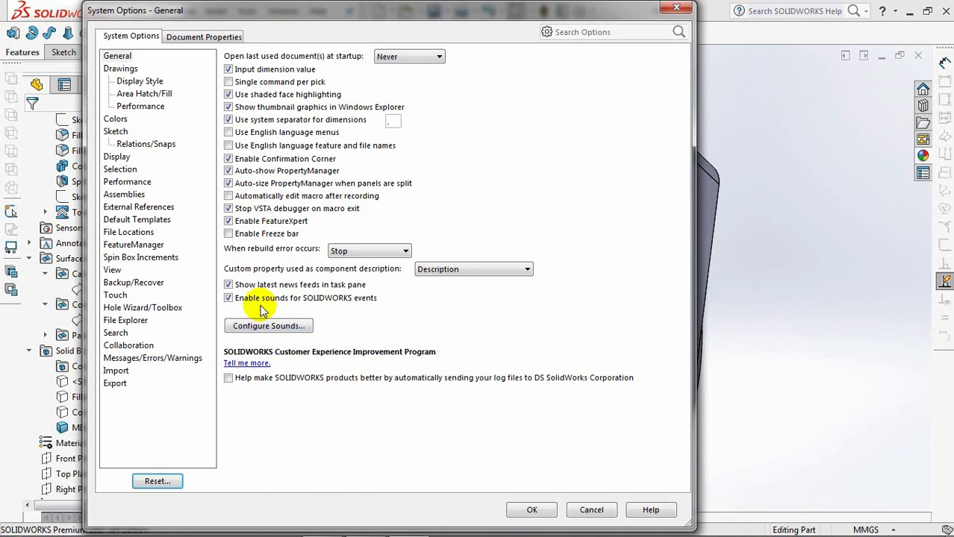
left_click(191, 39)
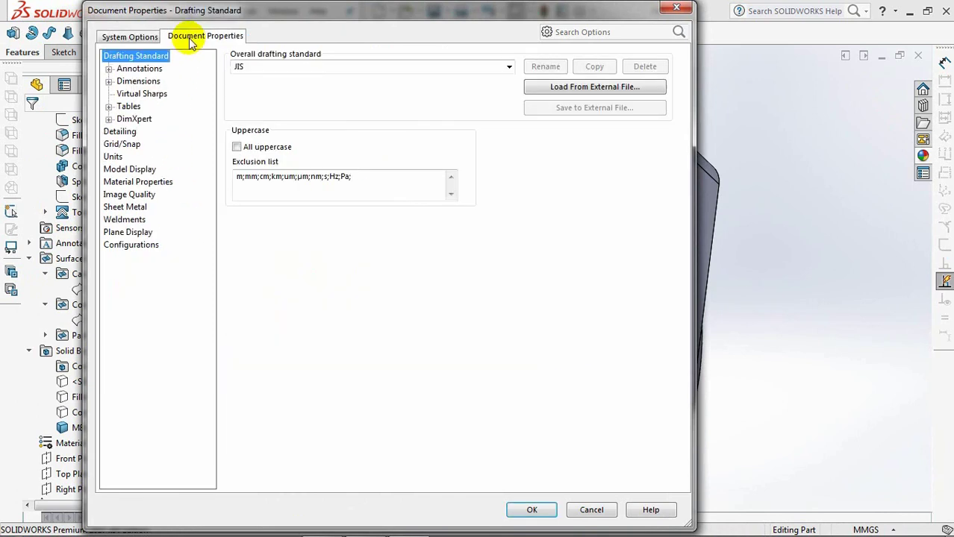
left_click(121, 132)
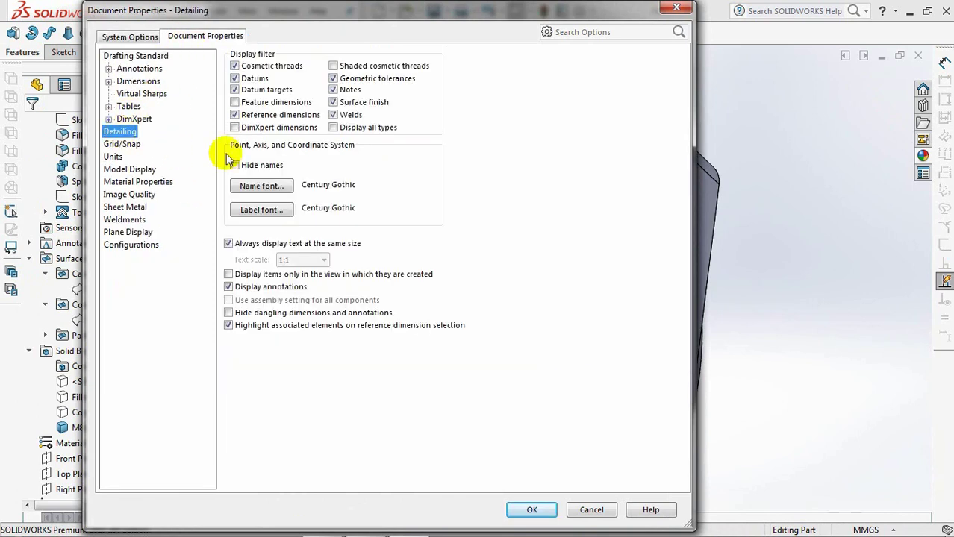
left_click(530, 512)
scroll(545, 224, "down", 4)
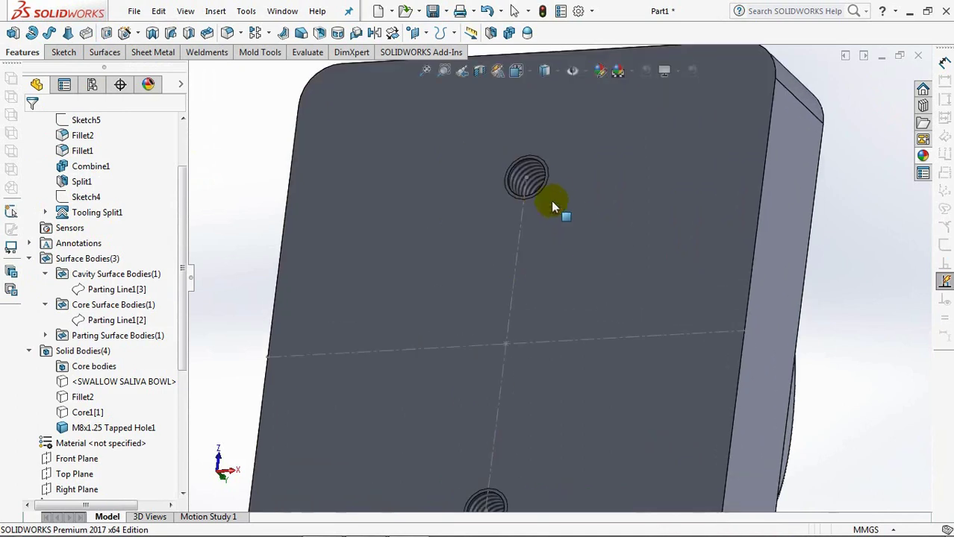
View the core's front face normal-on and hide Sketch6's centerlines.
left_click(574, 263)
key("ctrl+8")
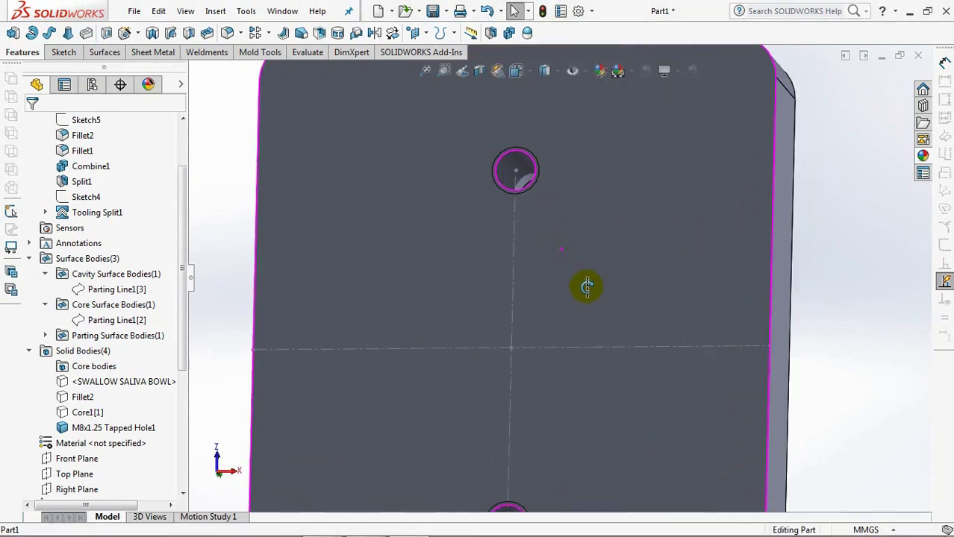
scroll(573, 262, "up", 5)
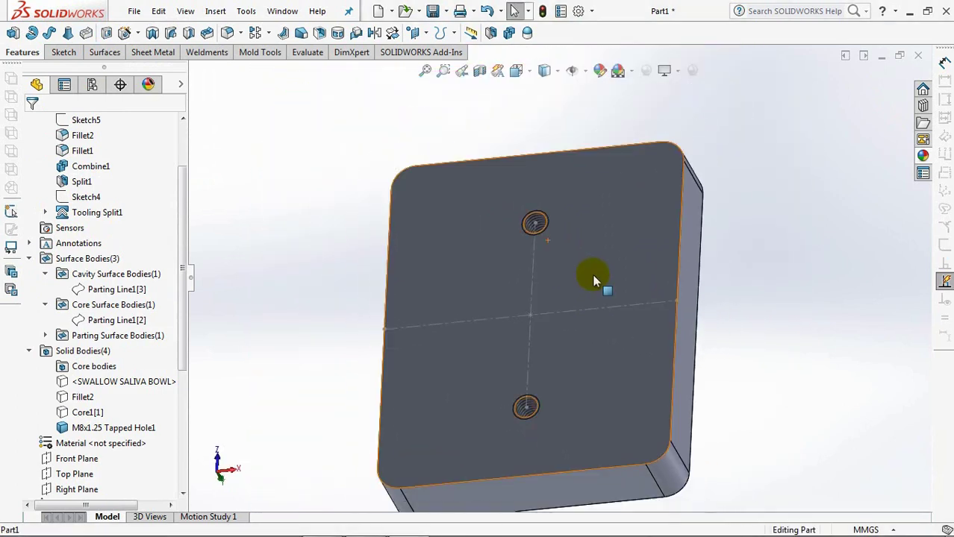
left_click(614, 307)
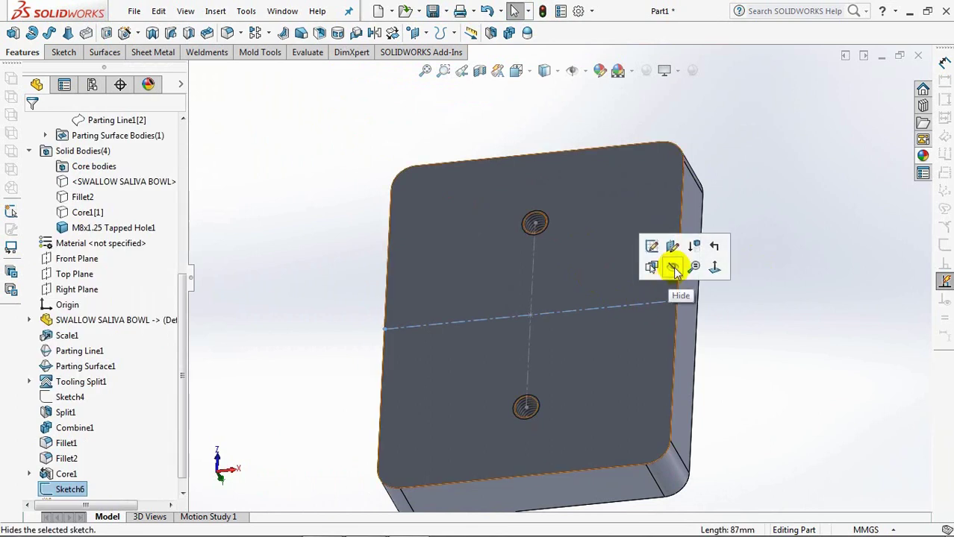
left_click(673, 267)
scroll(749, 291, "up", 2)
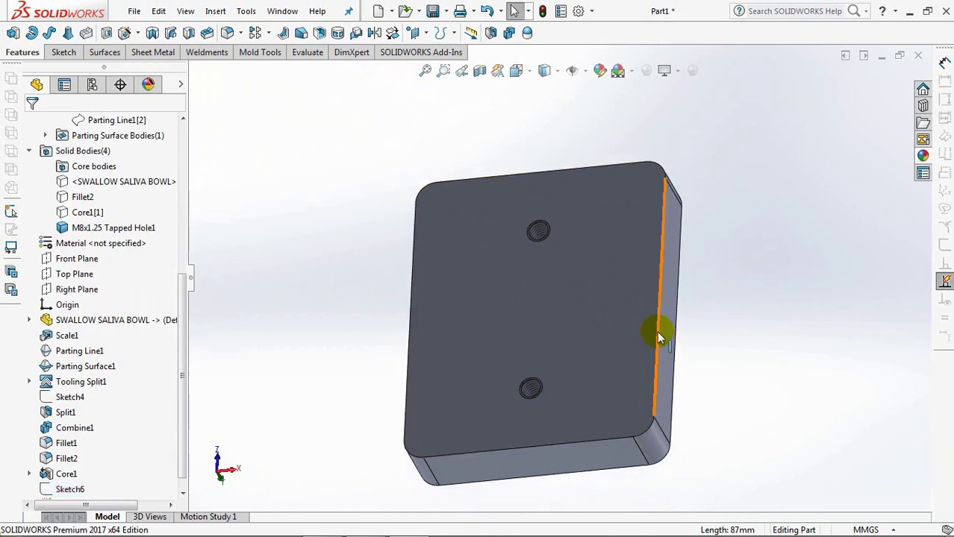
left_click(241, 34)
Chamfer the core face's outer edge loop at 1.5 mm × 45°.
left_click(257, 68)
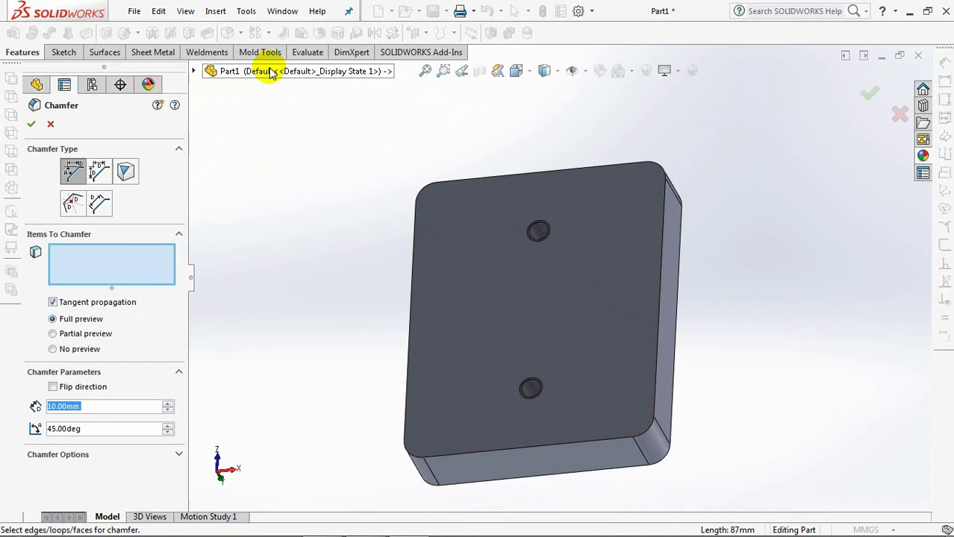
type("1.5")
key("Tab")
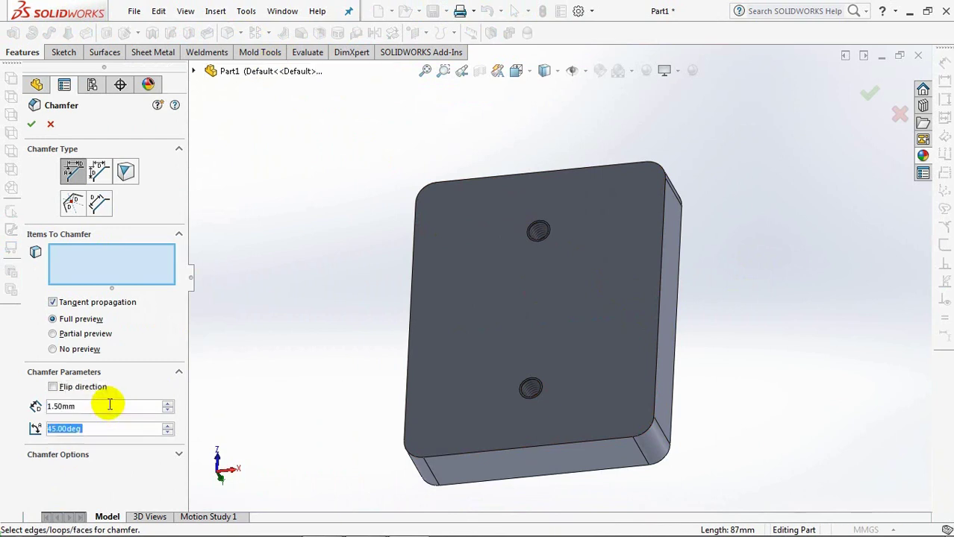
left_click(586, 440)
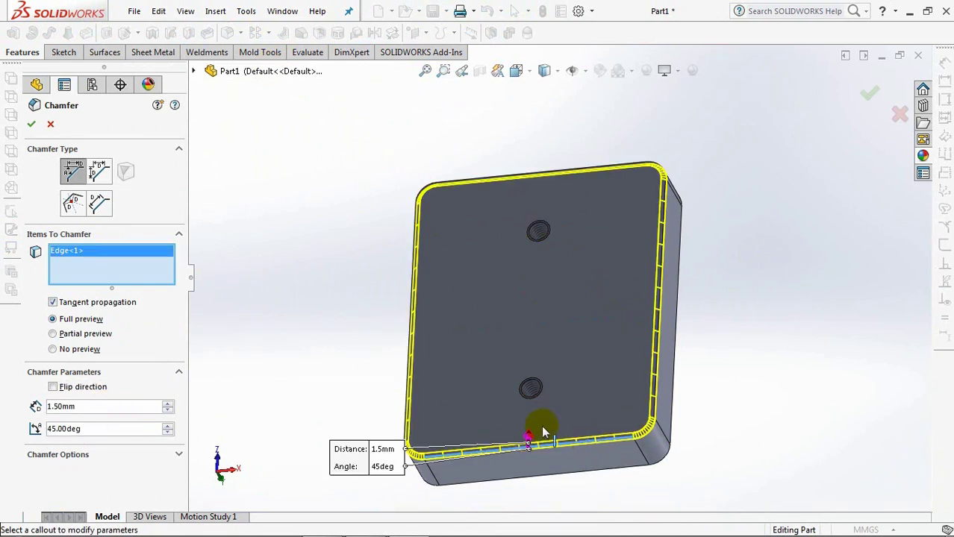
left_click(33, 127)
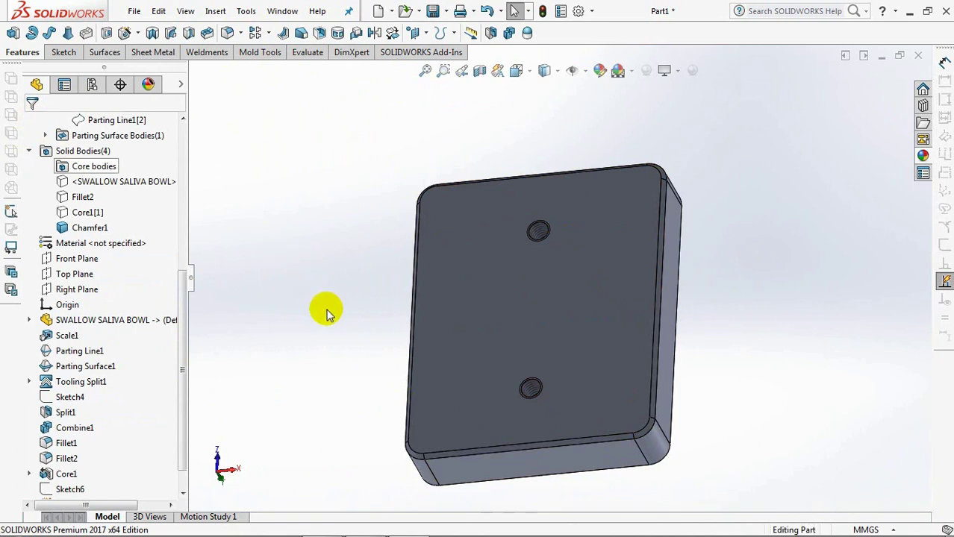
middle_click_drag(326, 313, 323, 282)
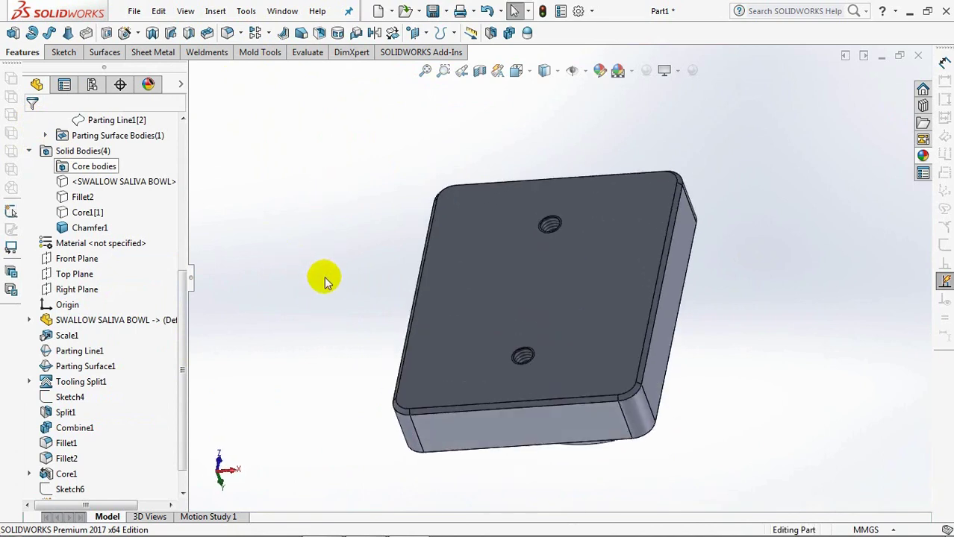
Show the Core1[1] housing body again and display the model Shaded With Edges.
left_click(89, 212)
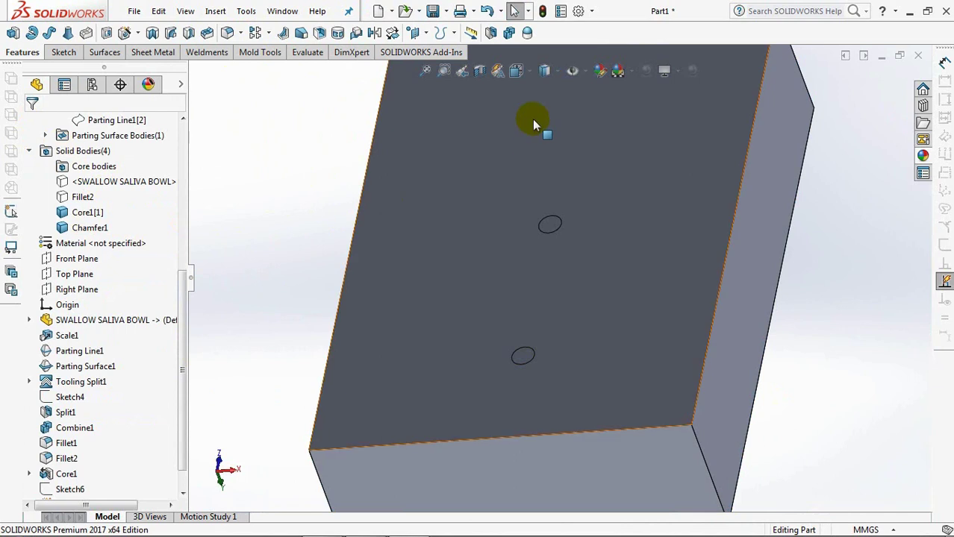
left_click(545, 85)
left_click(547, 163)
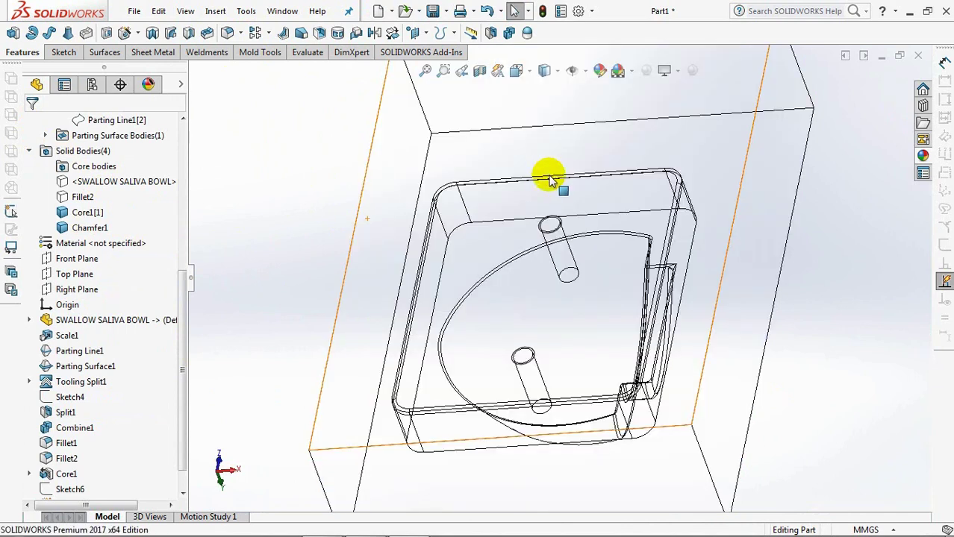
middle_click_drag(550, 181, 564, 255)
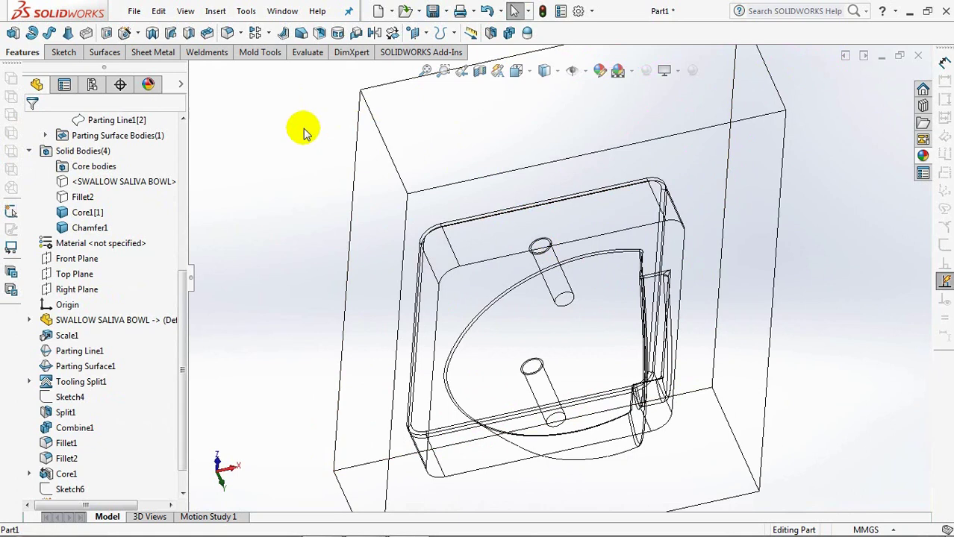
left_click(544, 70)
left_click(549, 92)
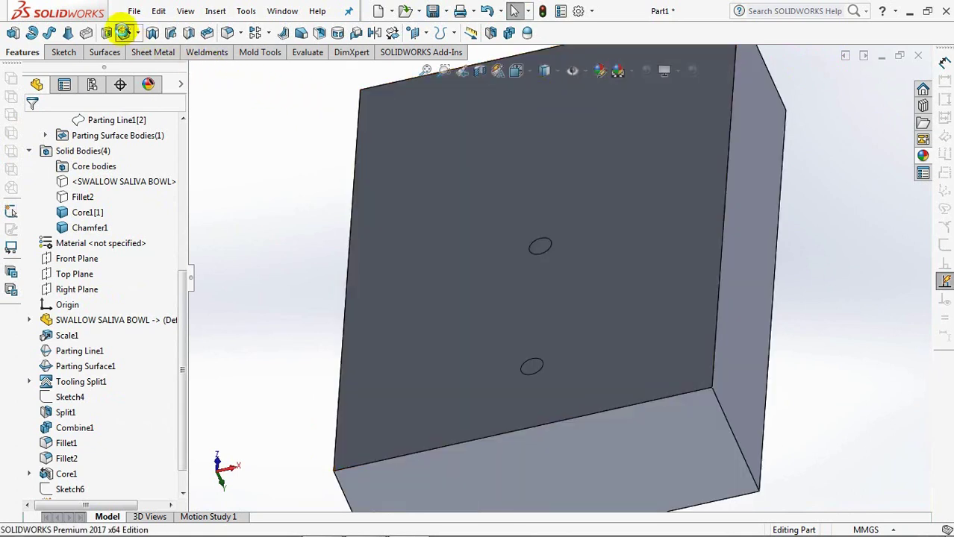
Start a JIS counterbore hole for an M8 hex socket head cap screw.
left_click(124, 32)
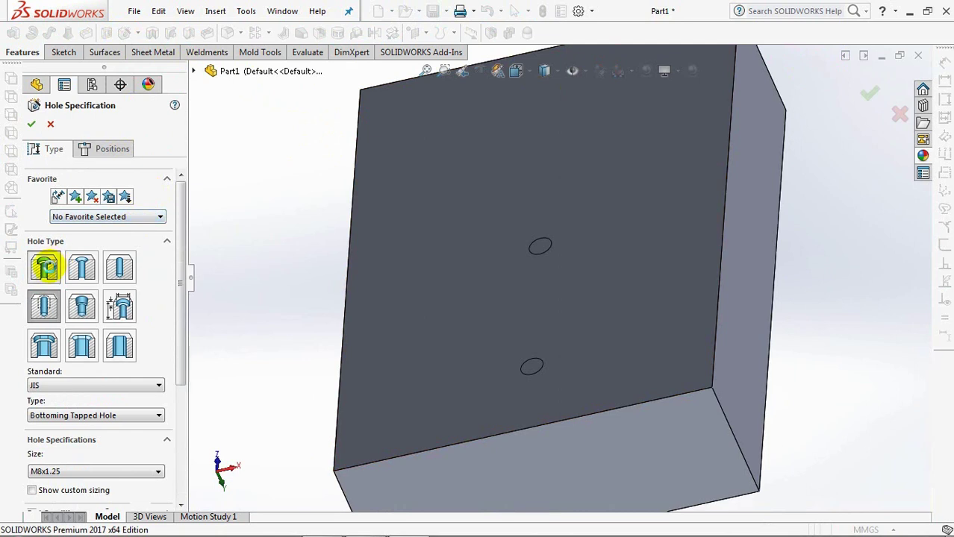
left_click(44, 267)
left_click(110, 416)
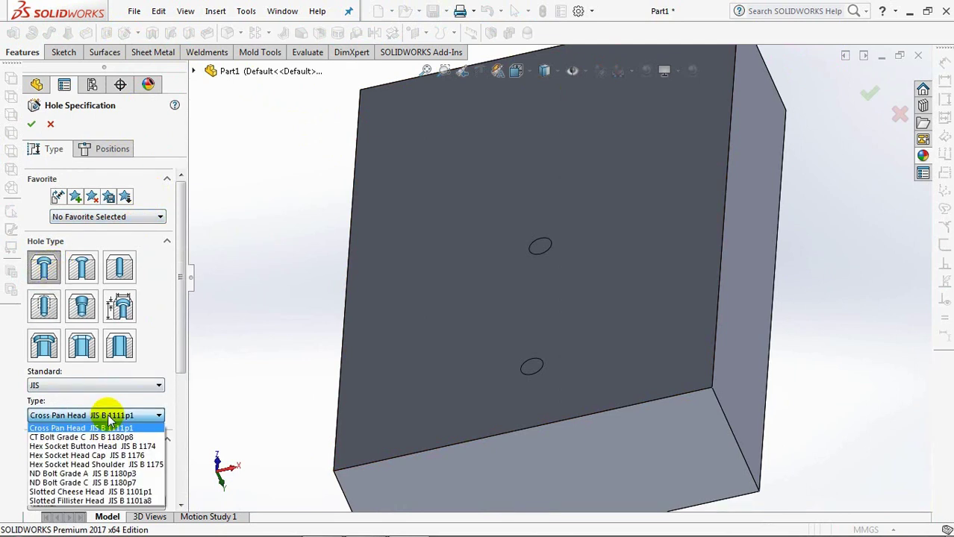
left_click(110, 456)
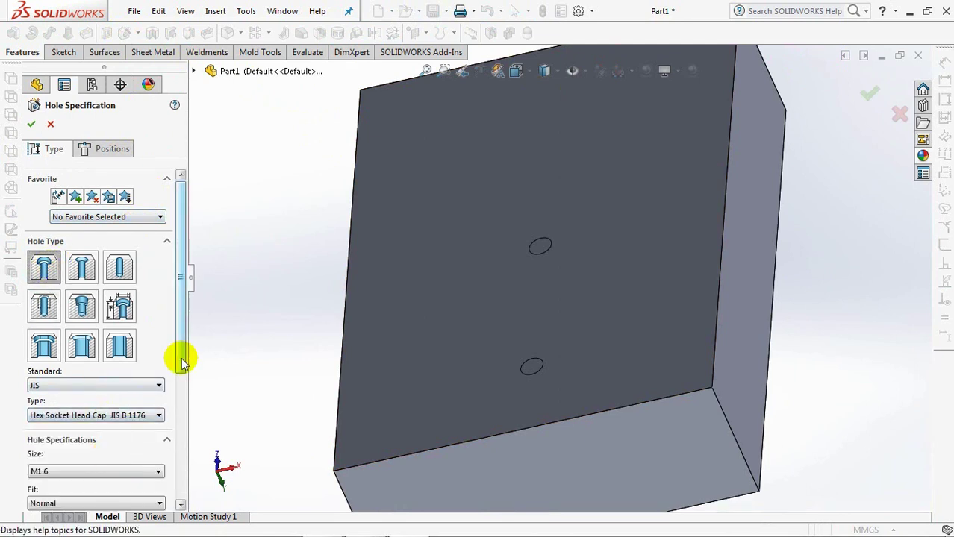
left_click_drag(182, 358, 179, 437)
left_click(126, 402)
left_click(45, 493)
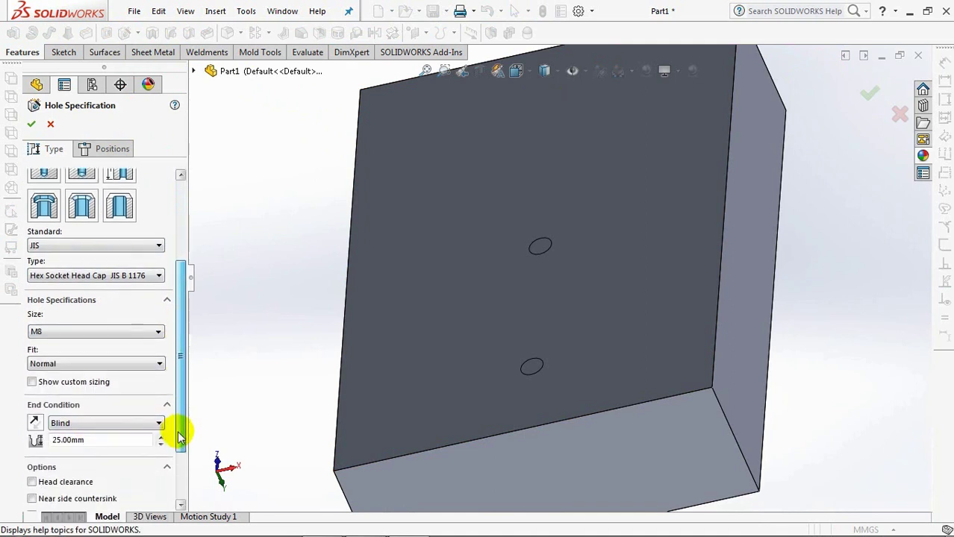
Set a custom 10 mm counterbore depth, Through All, limited to the Core1 body.
left_click(33, 382)
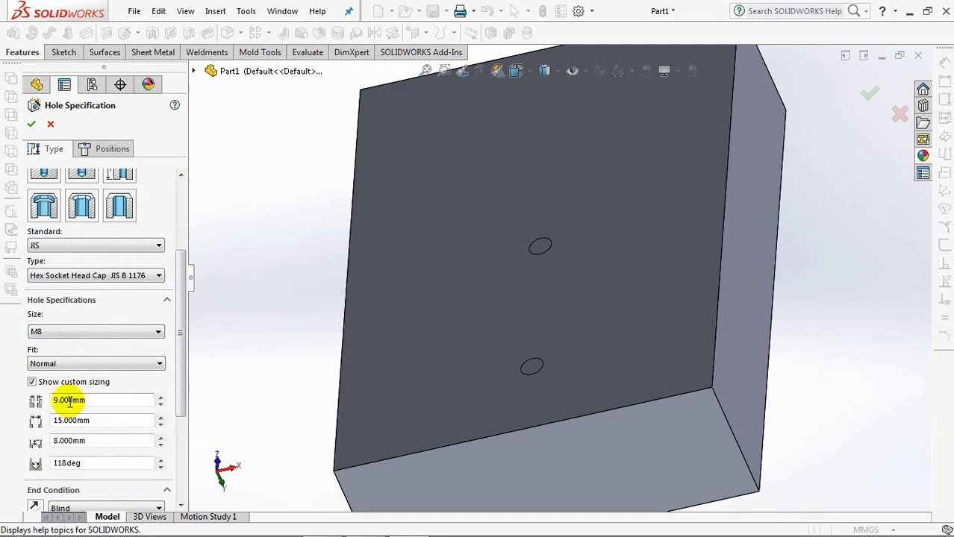
double_click(104, 440)
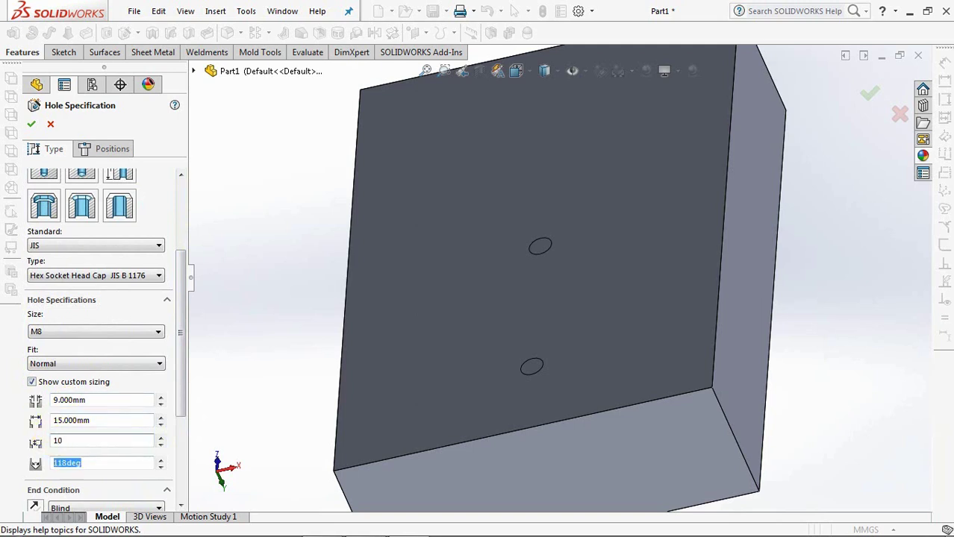
left_click_drag(179, 403, 183, 433)
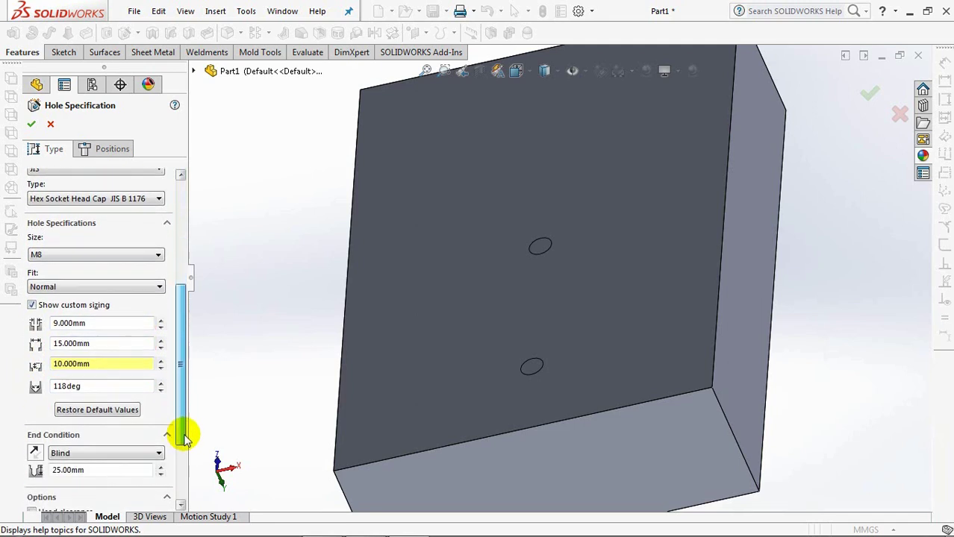
left_click(128, 453)
left_click(123, 472)
scroll(181, 454, "down", 3)
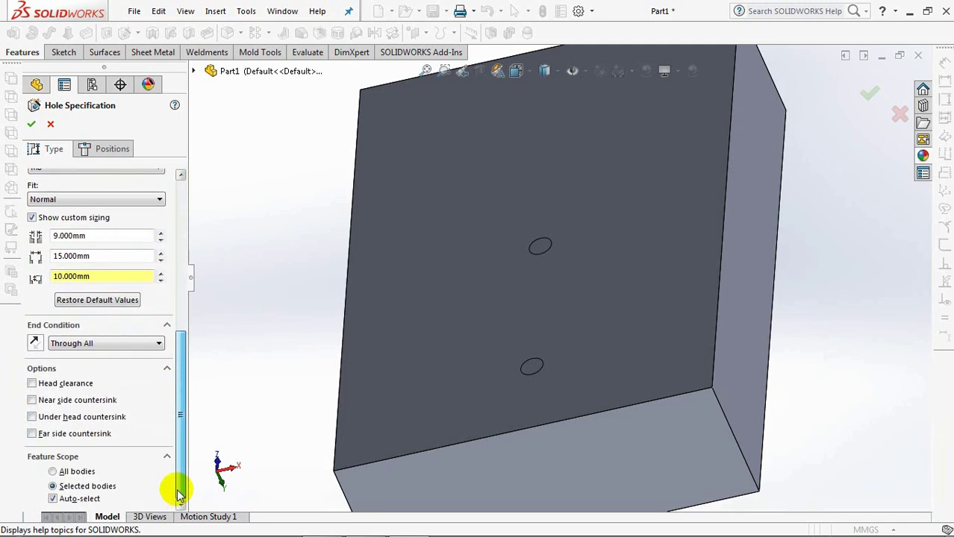
left_click(52, 499)
scroll(180, 469, "down", 1)
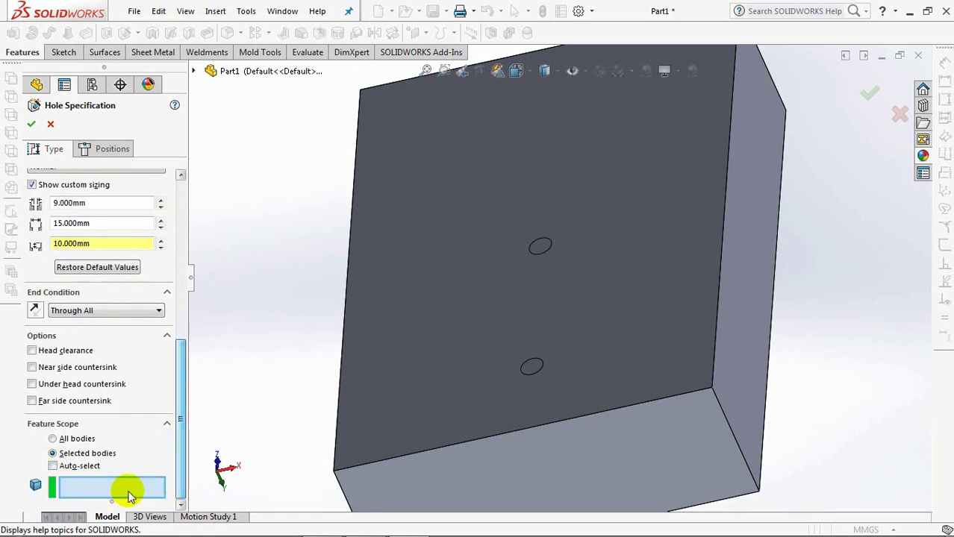
left_click(438, 486)
Place the hole points on the core block face in a 3D sketch, with hidden edges shown.
left_click(110, 160)
left_click(102, 270)
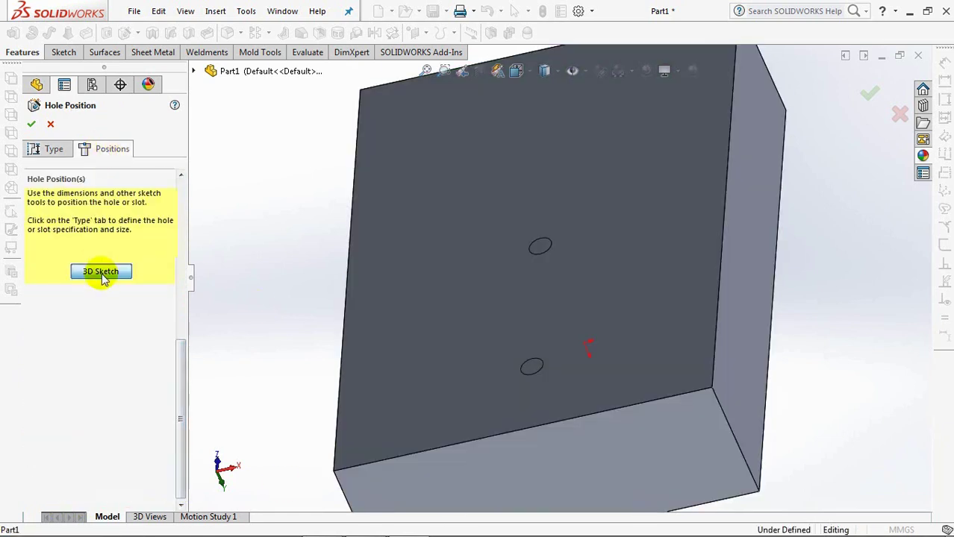
left_click(418, 267)
left_click(489, 160)
left_click(487, 350)
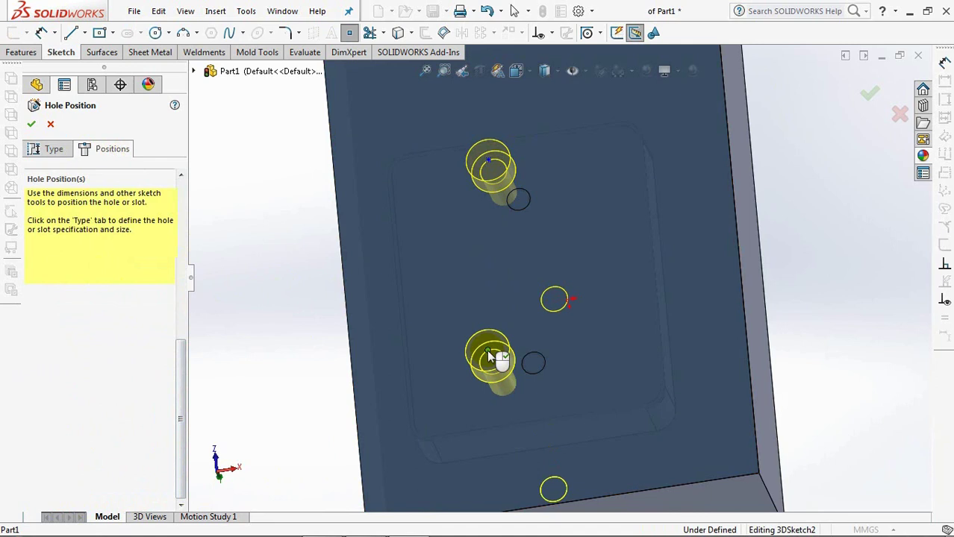
left_click(545, 61)
left_click(544, 70)
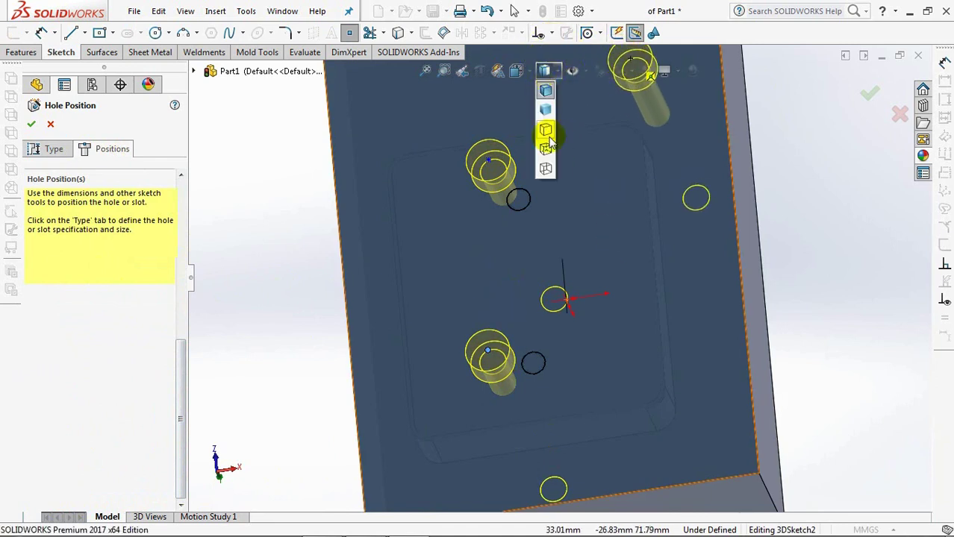
left_click(547, 165)
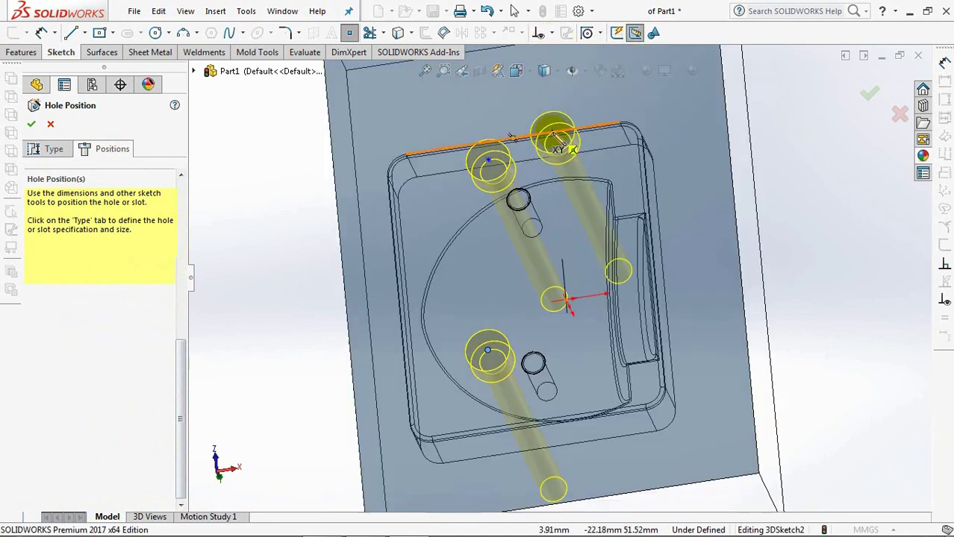
Make the lower and upper hole points concentric with the two tapped hole edges.
left_click(550, 32)
left_click(576, 68)
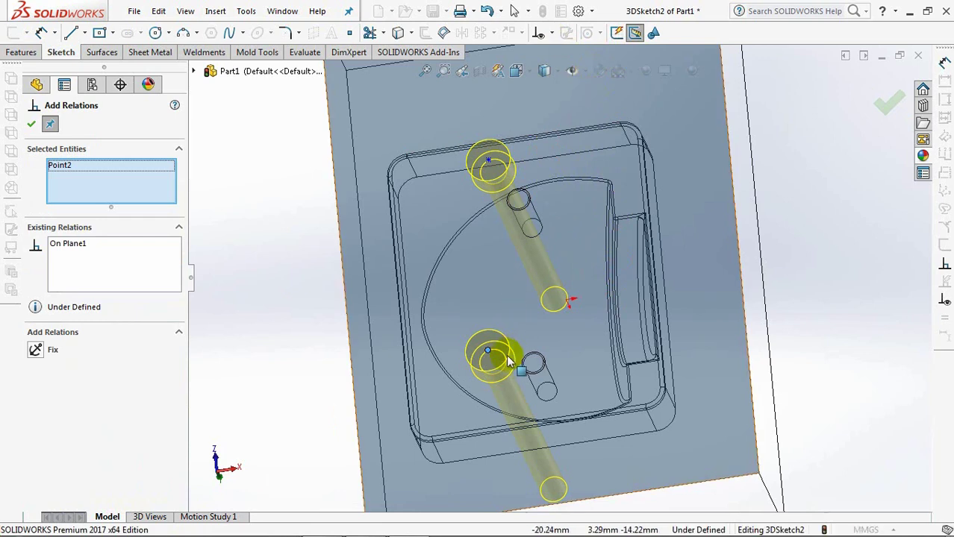
left_click(542, 377)
left_click(35, 349)
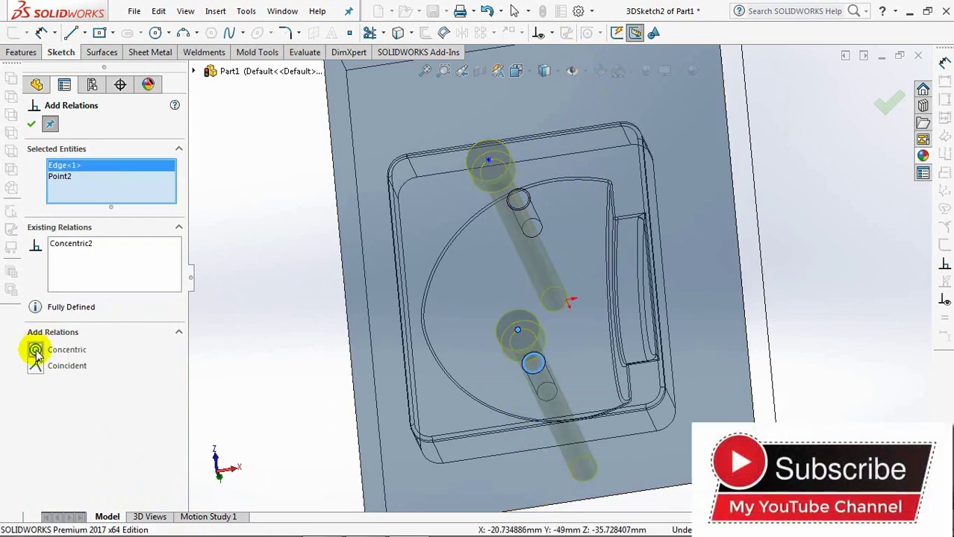
left_click(488, 159)
left_click(518, 201)
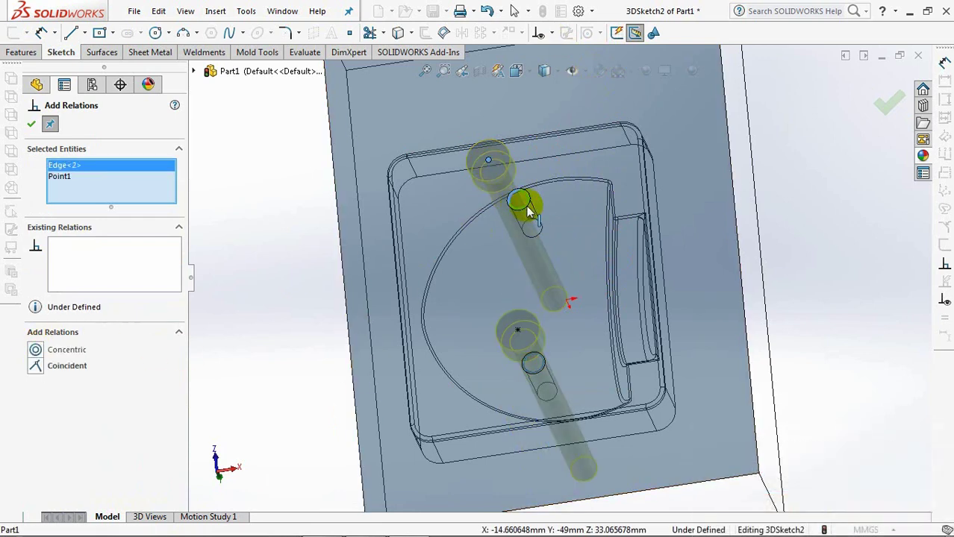
left_click(37, 350)
left_click(31, 125)
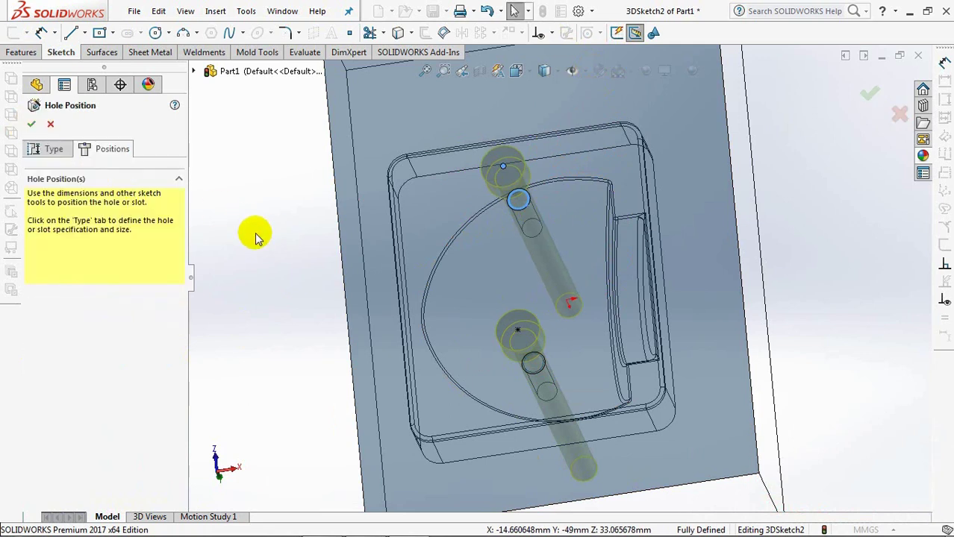
Finish the two counterbored M8 holes through the core block.
middle_click_drag(276, 309, 246, 287)
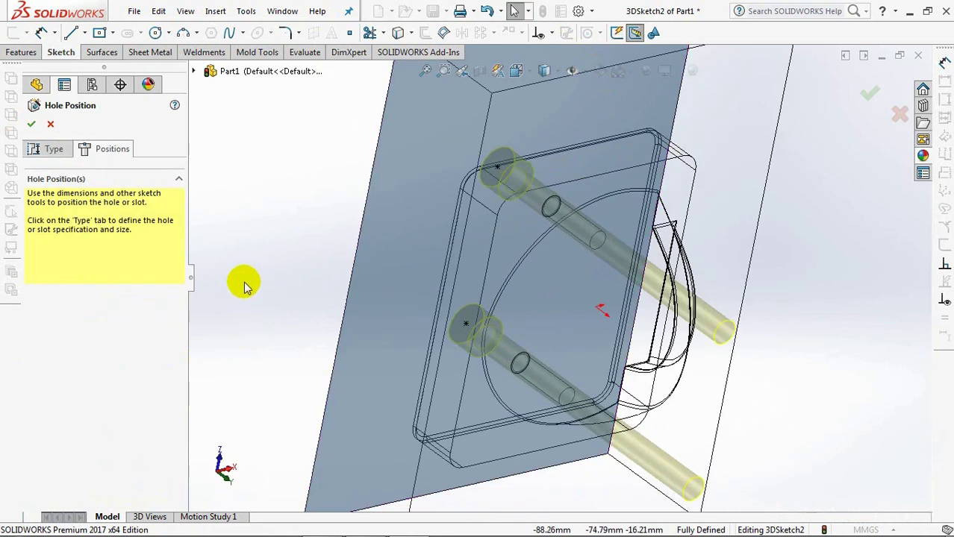
left_click(31, 125)
mouse_move(305, 229)
middle_mouse_down()
mouse_move(288, 252)
mouse_move(326, 271)
middle_mouse_up()
left_click(544, 70)
left_click(545, 92)
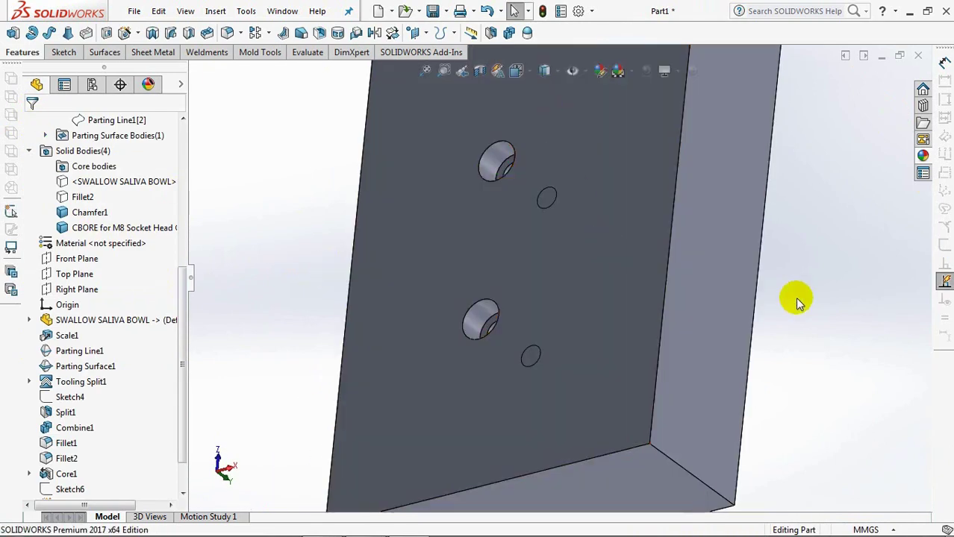
scroll(797, 298, "up", 4)
middle_click_drag(792, 291, 811, 292)
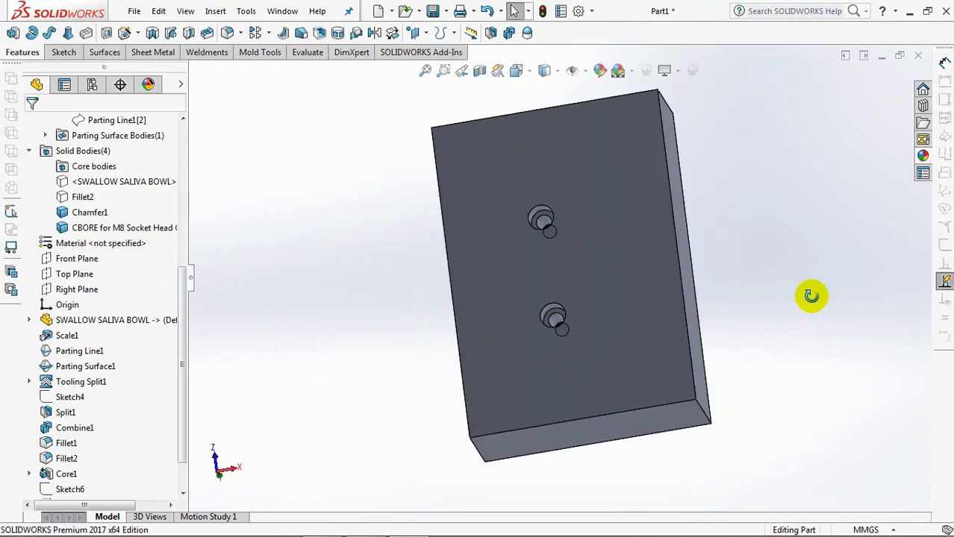
left_click(478, 73)
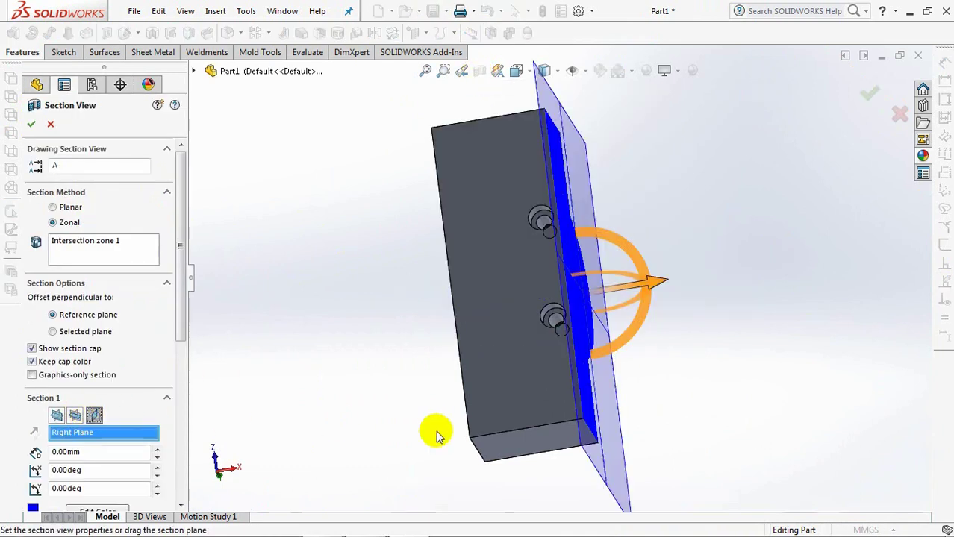
middle_click_drag(437, 435, 591, 353)
left_click_drag(645, 306, 631, 305)
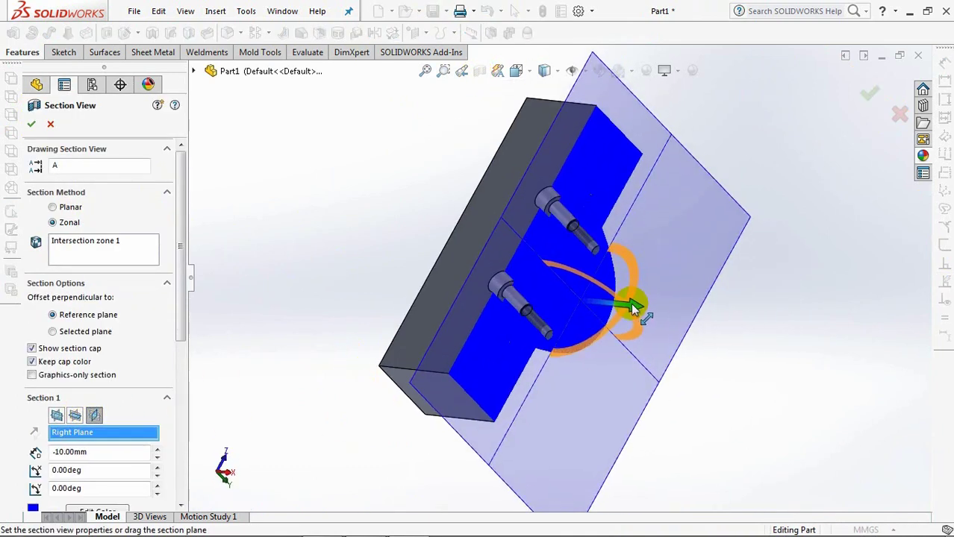
left_click(865, 94)
middle_click_drag(567, 273, 564, 282)
scroll(677, 237, "down", 4)
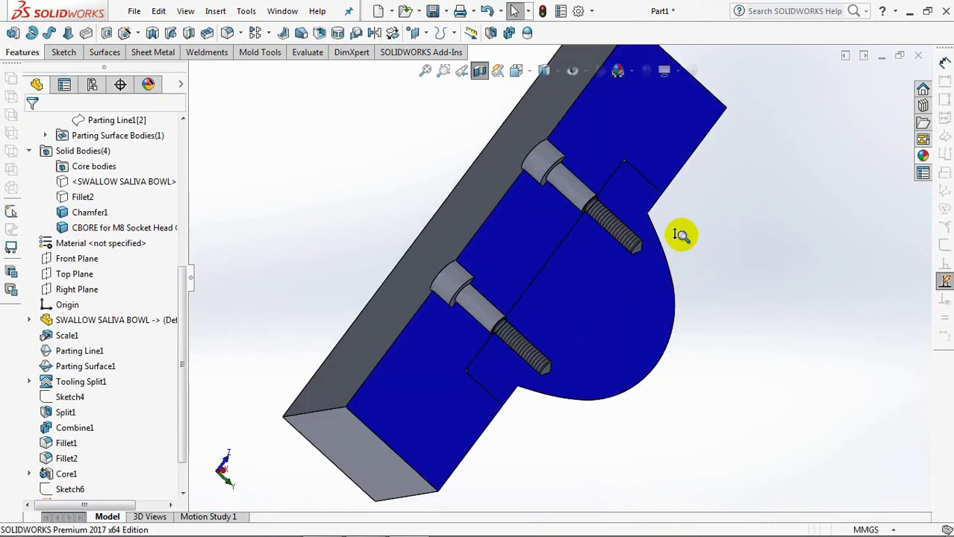
scroll(698, 298, "up", 4)
middle_click_drag(606, 224, 599, 219)
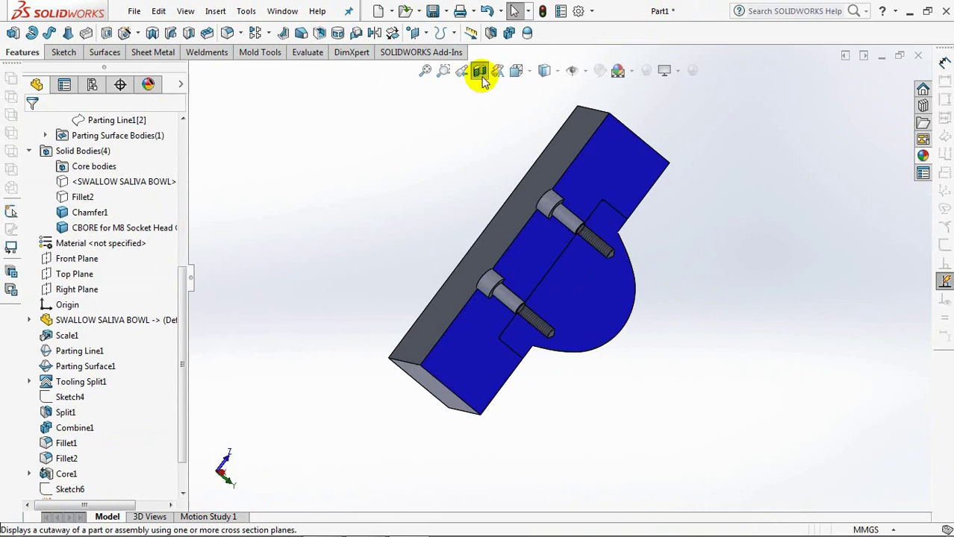
left_click(480, 72)
middle_click_drag(756, 249, 730, 435)
key("ctrl+7")
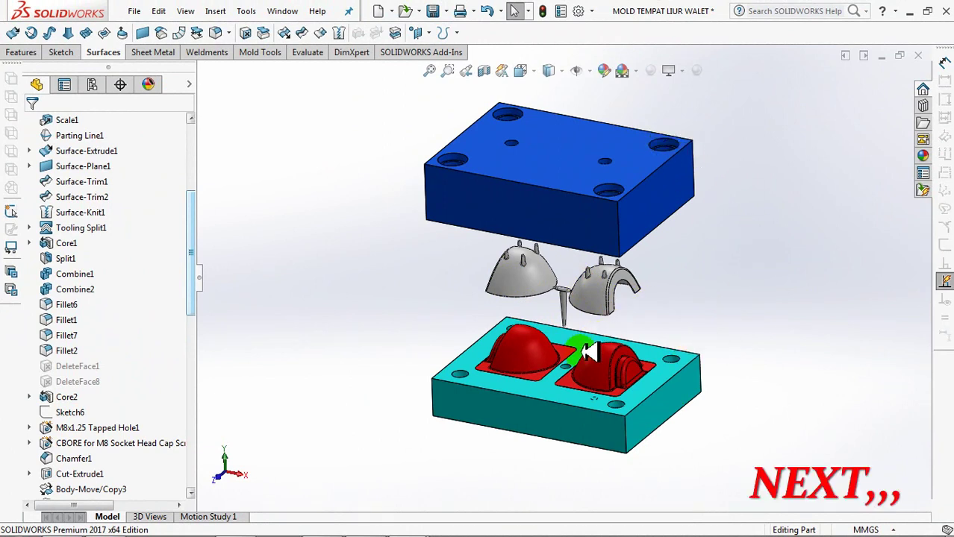
Orbit the exploded MOLD TEMPAT LIUR WALET mold to view it from below.
middle_click_drag(718, 292, 590, 210)
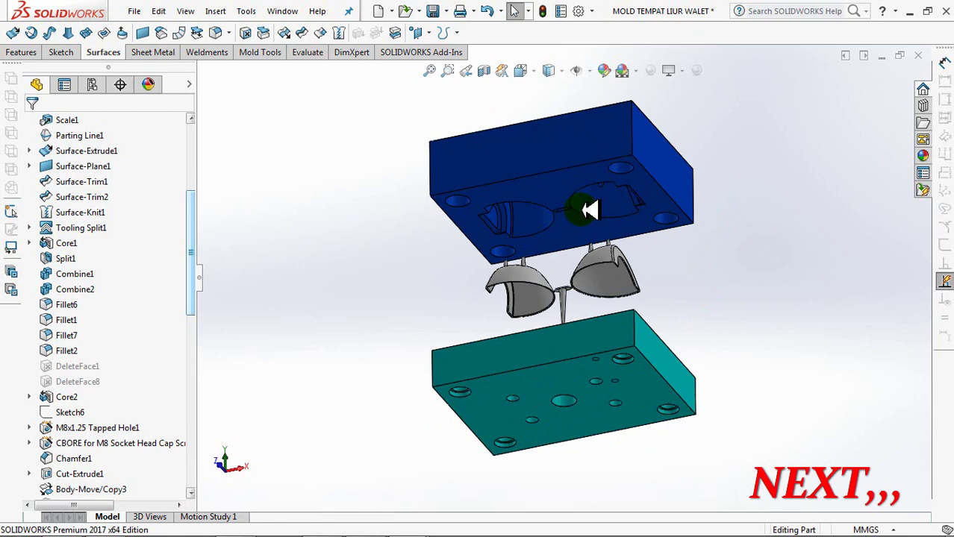